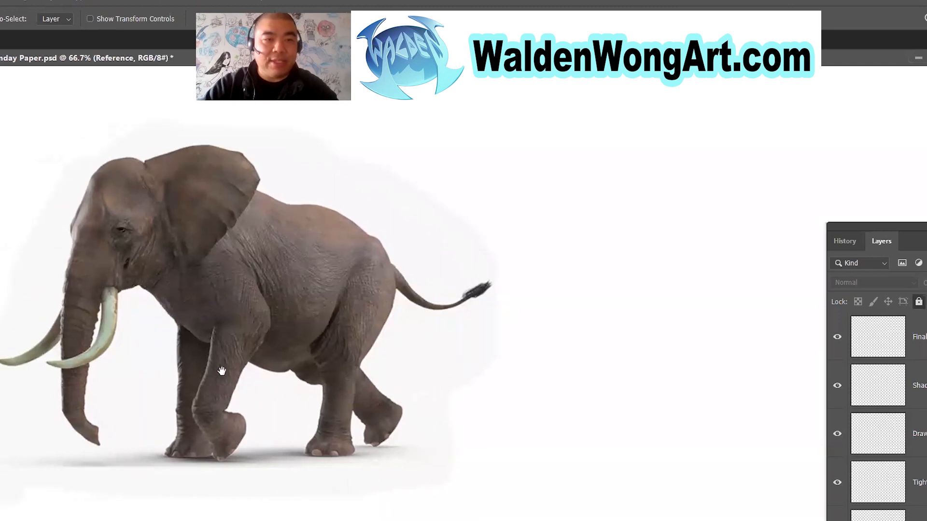
# Change the foreground colour from red to blue with a hue of 256° (RGB 66, 0, 255).
pyautogui.moveTo(917, 227); pyautogui.dragTo(859, 123)
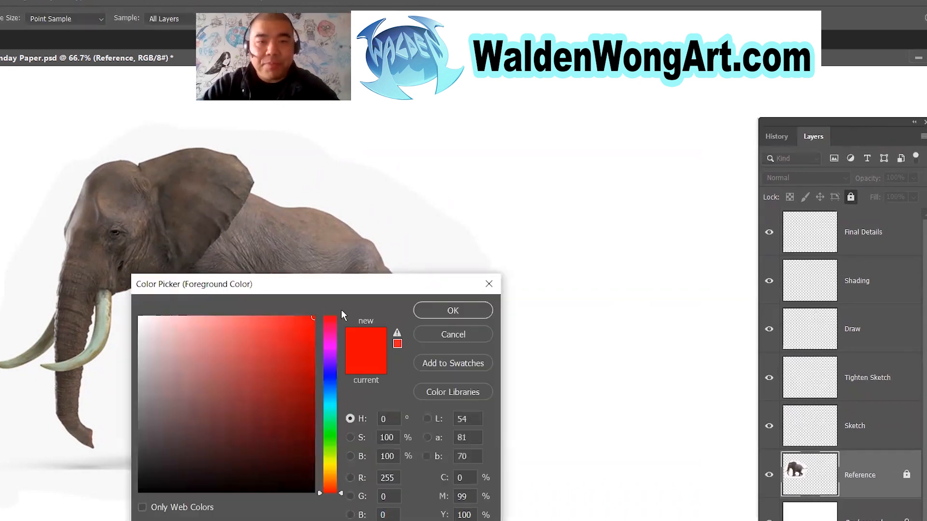
pyautogui.click(335, 368)
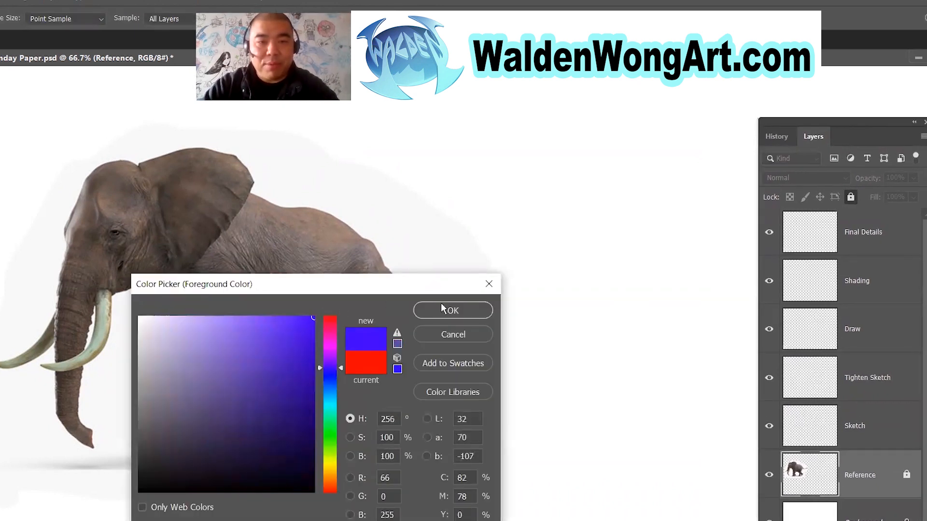
pyautogui.click(446, 310)
# On an unlocked layer, brush a square, triangle, circle and cylinder in a row above the blank area beside the elephant.
pyautogui.moveTo(810, 123); pyautogui.dragTo(862, 262)
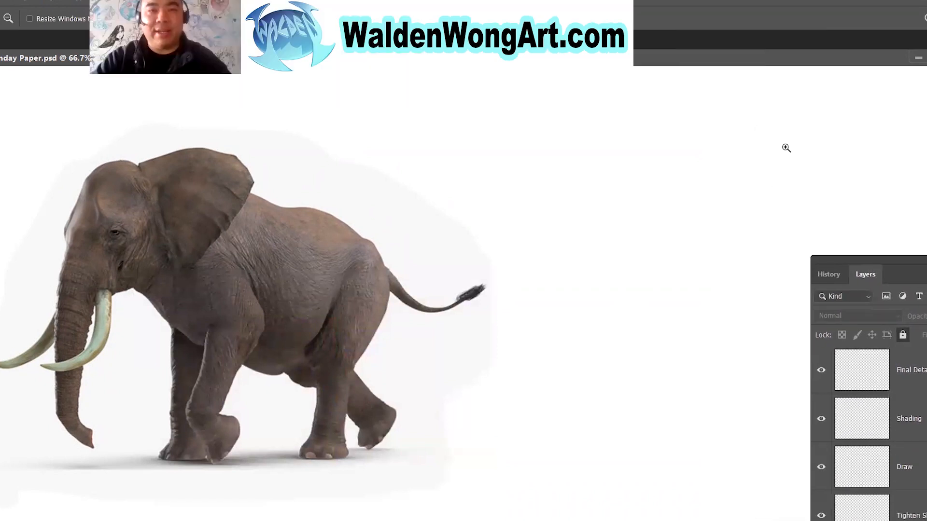
pyautogui.moveTo(725, 261); pyautogui.dragTo(683, 251)
pyautogui.moveTo(899, 262); pyautogui.dragTo(908, 279)
pyautogui.press('b')
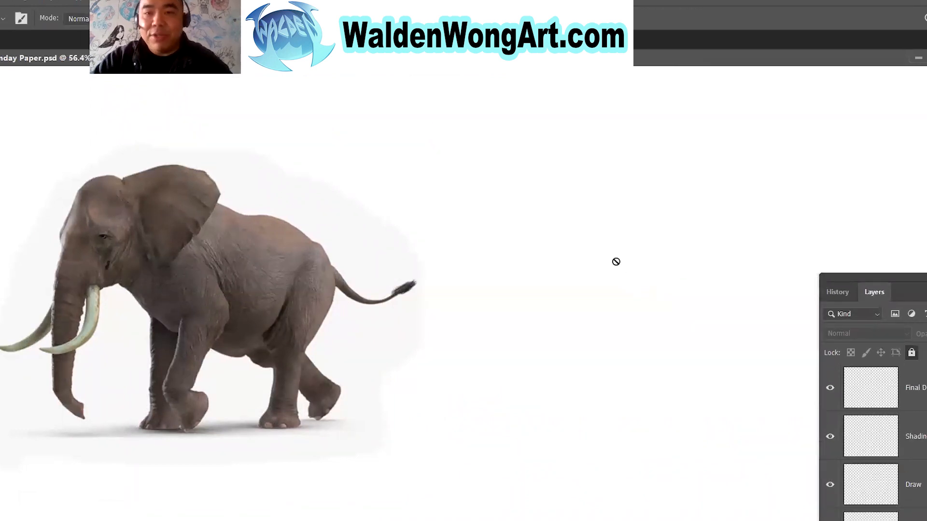
pyautogui.moveTo(886, 283)
pyautogui.mouseDown()
pyautogui.moveTo(821, 126)
pyautogui.moveTo(926, 372)
pyautogui.mouseUp()
pyautogui.click(875, 442)
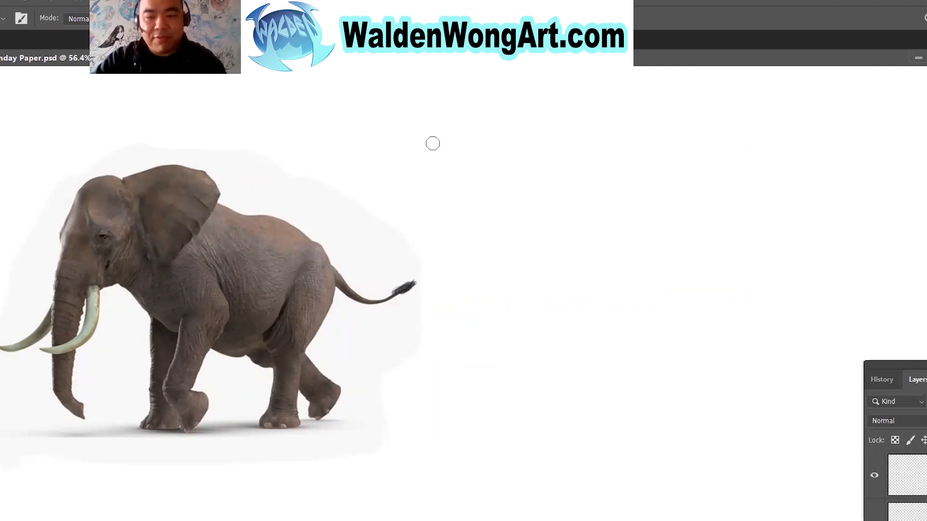
pyautogui.moveTo(403, 91)
pyautogui.mouseDown()
pyautogui.moveTo(405, 129)
pyautogui.moveTo(445, 128)
pyautogui.moveTo(404, 131)
pyautogui.moveTo(500, 118)
pyautogui.moveTo(458, 129)
pyautogui.mouseUp()
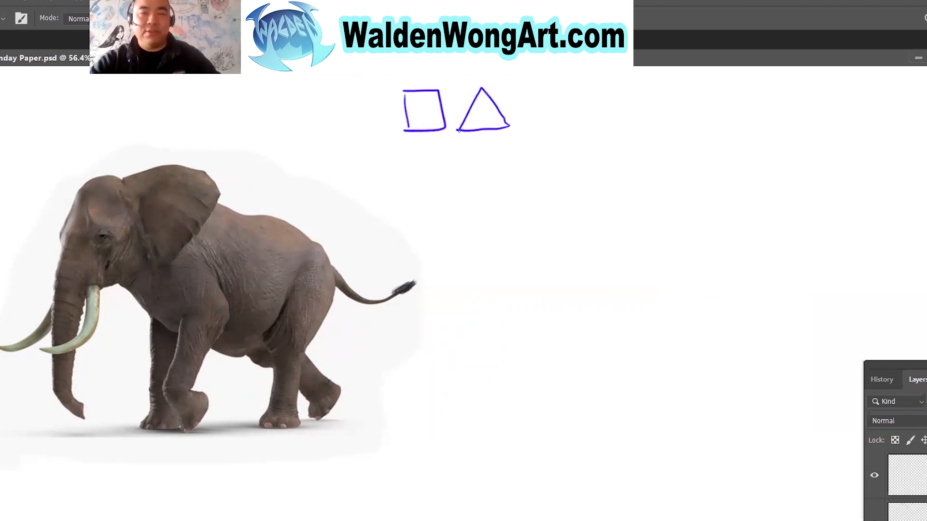
pyautogui.moveTo(528, 91)
pyautogui.mouseDown()
pyautogui.moveTo(556, 118)
pyautogui.moveTo(554, 92)
pyautogui.moveTo(531, 88)
pyautogui.moveTo(596, 78)
pyautogui.moveTo(568, 85)
pyautogui.moveTo(568, 99)
pyautogui.moveTo(571, 113)
pyautogui.moveTo(600, 108)
pyautogui.moveTo(598, 80)
pyautogui.moveTo(603, 113)
pyautogui.mouseUp()
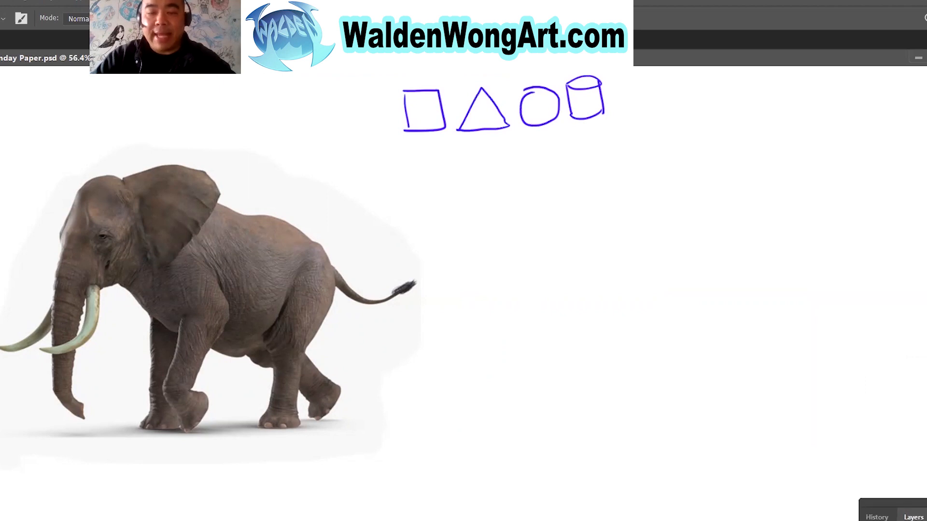
pyautogui.moveTo(449, 151); pyautogui.dragTo(478, 426)
pyautogui.moveTo(449, 150)
pyautogui.mouseDown()
pyautogui.moveTo(718, 134)
pyautogui.moveTo(926, 146)
pyautogui.mouseUp()
pyautogui.moveTo(926, 438); pyautogui.dragTo(455, 464)
pyautogui.hotkey('ctrl', 'z')
pyautogui.hotkey('ctrl', 'z')
pyautogui.hotkey('ctrl', 'z')
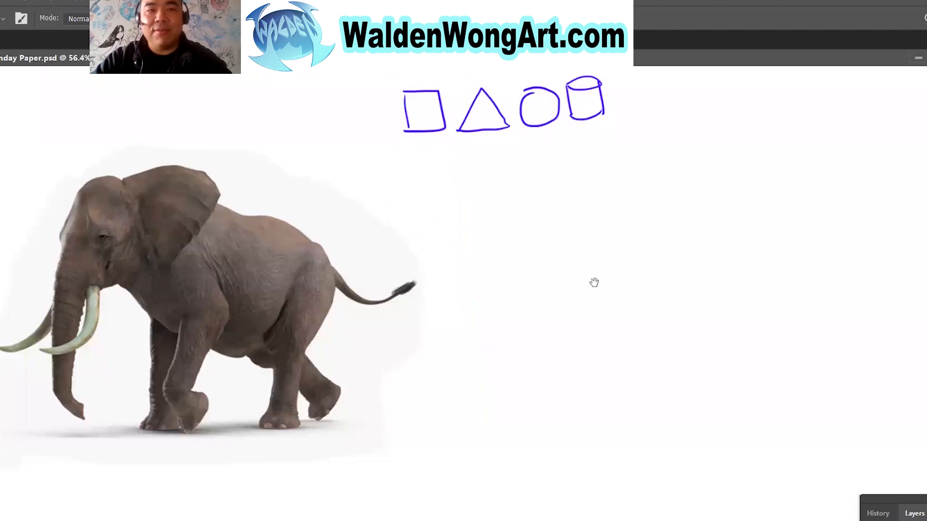
# Draw a large rectangular frame with straight brush lines beside the elephant, below the row of basic shapes.
pyautogui.moveTo(440, 149); pyautogui.dragTo(917, 149)
pyautogui.moveTo(443, 150); pyautogui.dragTo(443, 440)
pyautogui.keyDown('shift'); pyautogui.click(689, 440); pyautogui.keyUp('shift')
pyautogui.moveTo(689, 440); pyautogui.dragTo(926, 440)
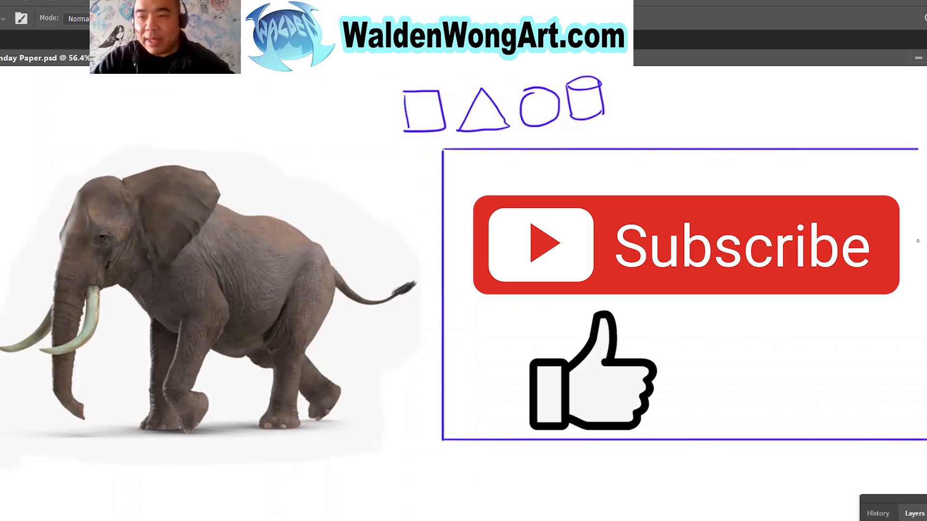
pyautogui.moveTo(922, 148); pyautogui.dragTo(923, 440)
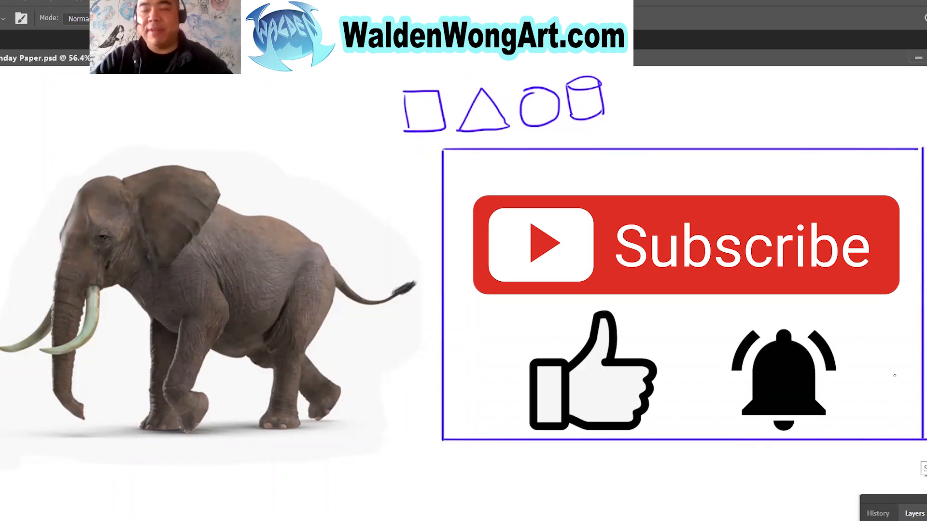
pyautogui.moveTo(506, 325); pyautogui.dragTo(502, 328)
pyautogui.hotkey('ctrl', 'z')
pyautogui.moveTo(488, 189)
pyautogui.mouseDown()
pyautogui.moveTo(542, 244)
pyautogui.moveTo(475, 203)
pyautogui.mouseUp()
pyautogui.hotkey('ctrl', 'z')
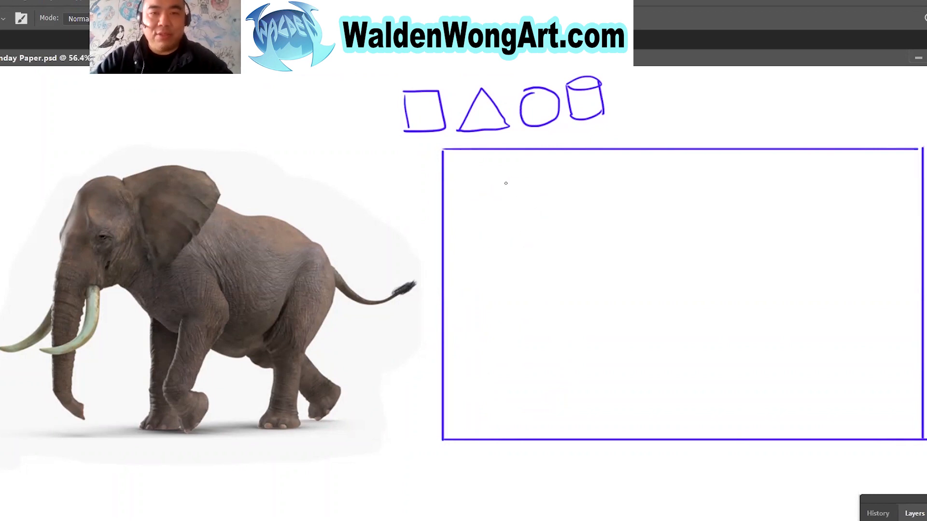
pyautogui.moveTo(632, 261)
pyautogui.mouseDown()
pyautogui.moveTo(591, 324)
pyautogui.moveTo(631, 261)
pyautogui.moveTo(649, 329)
pyautogui.moveTo(628, 413)
pyautogui.mouseUp()
pyautogui.moveTo(708, 266); pyautogui.dragTo(869, 387)
pyautogui.moveTo(666, 416); pyautogui.dragTo(864, 386)
pyautogui.moveTo(710, 406)
pyautogui.mouseDown()
pyautogui.moveTo(710, 437)
pyautogui.moveTo(724, 449)
pyautogui.mouseUp()
pyautogui.moveTo(806, 398); pyautogui.dragTo(806, 446)
pyautogui.moveTo(850, 380); pyautogui.dragTo(857, 439)
pyautogui.moveTo(886, 378); pyautogui.dragTo(883, 454)
pyautogui.hotkey('ctrl', 'z')
pyautogui.hotkey('ctrl', 'z')
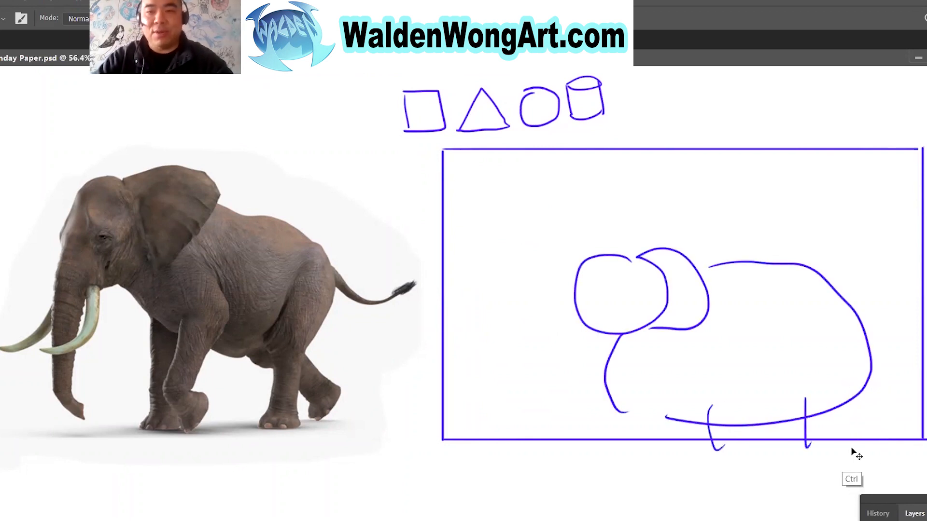
pyautogui.hotkey('ctrl', 'z')
pyautogui.hotkey('ctrl', 'z')
pyautogui.hotkey('ctrl', 'z')
pyautogui.hotkey('ctrl', 'z')
pyautogui.hotkey('ctrl', 'z')
pyautogui.hotkey('ctrl', 'z')
pyautogui.hotkey('ctrl', 'z')
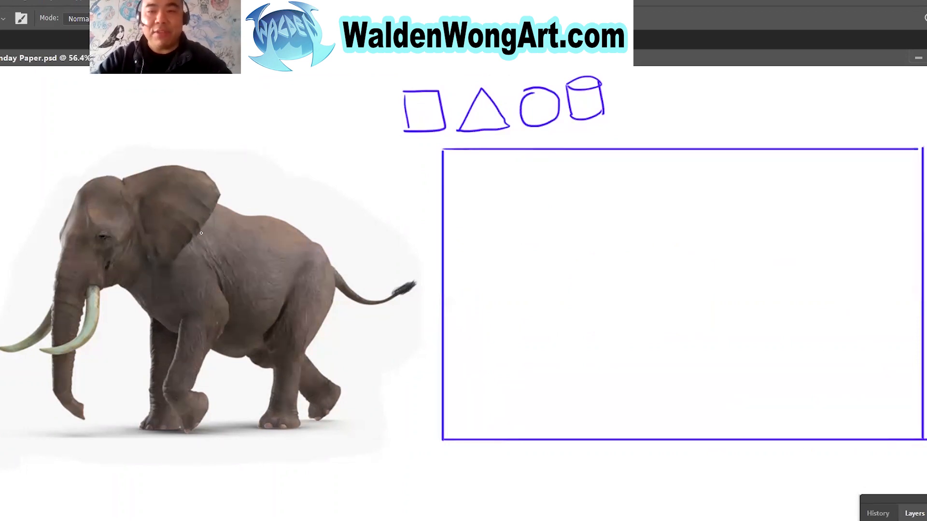
pyautogui.moveTo(171, 192)
pyautogui.mouseDown()
pyautogui.moveTo(258, 209)
pyautogui.moveTo(319, 255)
pyautogui.moveTo(325, 337)
pyautogui.moveTo(222, 364)
pyautogui.moveTo(139, 316)
pyautogui.moveTo(142, 236)
pyautogui.moveTo(266, 226)
pyautogui.moveTo(294, 250)
pyautogui.mouseUp()
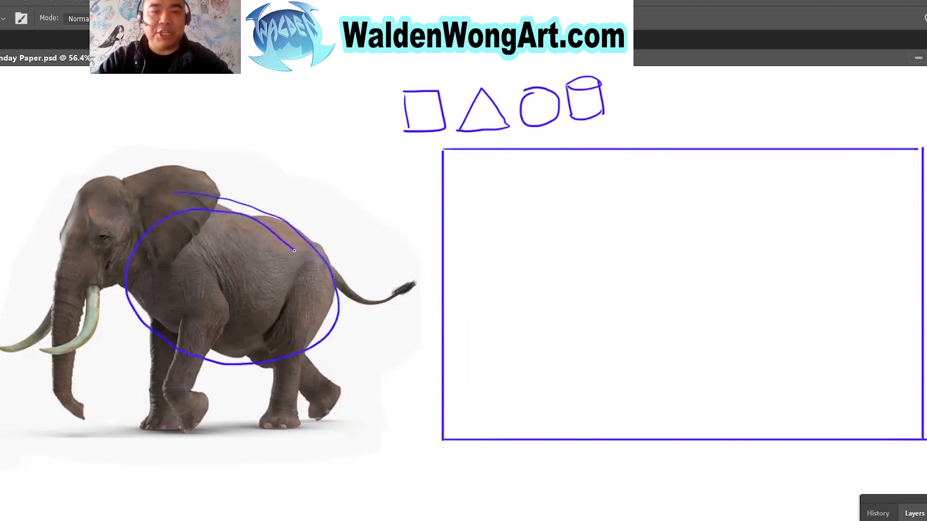
pyautogui.hotkey('ctrl', 'z')
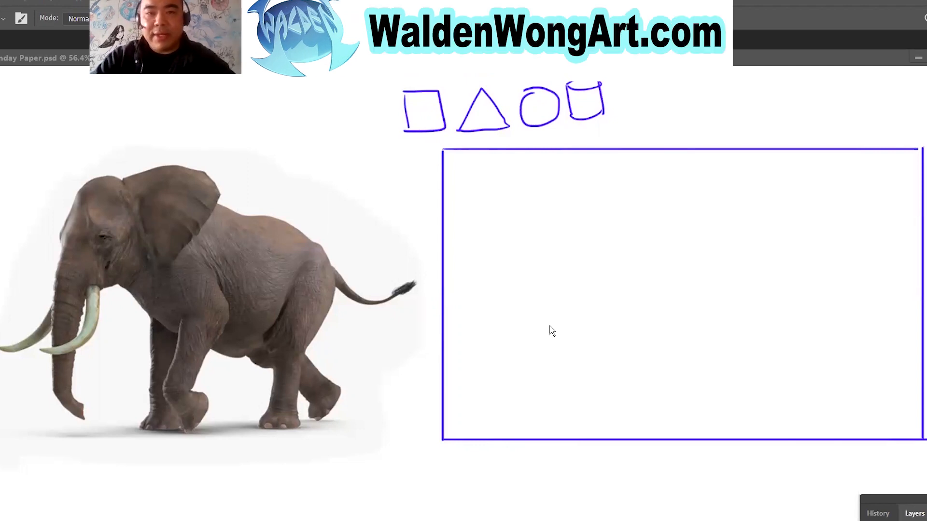
# Sketch the elephant's body inside the frame as a large, loose horizontal oval built from repeated light strokes.
pyautogui.click(655, 237)
pyautogui.moveTo(640, 220)
pyautogui.mouseDown()
pyautogui.moveTo(768, 239)
pyautogui.moveTo(786, 355)
pyautogui.moveTo(652, 355)
pyautogui.moveTo(644, 218)
pyautogui.moveTo(787, 273)
pyautogui.moveTo(720, 362)
pyautogui.moveTo(604, 275)
pyautogui.moveTo(718, 217)
pyautogui.moveTo(794, 301)
pyautogui.moveTo(608, 333)
pyautogui.moveTo(710, 209)
pyautogui.moveTo(663, 352)
pyautogui.moveTo(598, 258)
pyautogui.moveTo(751, 231)
pyautogui.moveTo(782, 323)
pyautogui.mouseUp()
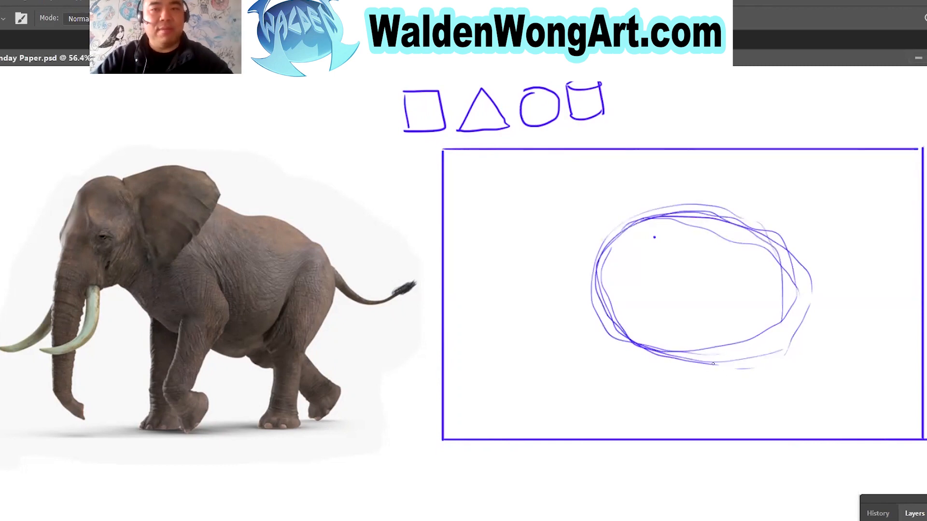
pyautogui.moveTo(647, 215)
pyautogui.mouseDown()
pyautogui.moveTo(780, 252)
pyautogui.moveTo(804, 301)
pyautogui.moveTo(738, 361)
pyautogui.moveTo(629, 334)
pyautogui.moveTo(594, 264)
pyautogui.moveTo(685, 209)
pyautogui.mouseUp()
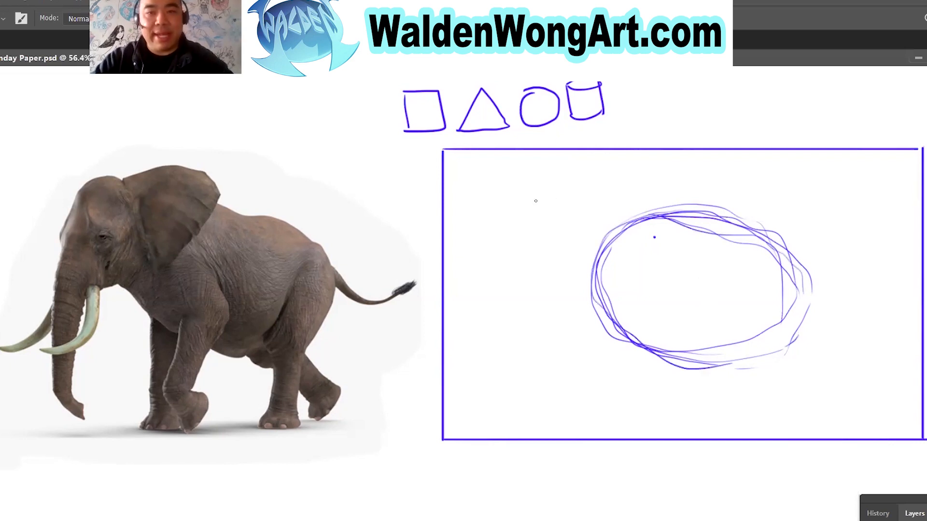
# Sketch a smaller circle for the head at the body's upper left and an inverted triangle for the ear overlapping both.
pyautogui.moveTo(569, 185)
pyautogui.mouseDown()
pyautogui.moveTo(538, 245)
pyautogui.moveTo(562, 263)
pyautogui.moveTo(600, 182)
pyautogui.moveTo(620, 263)
pyautogui.moveTo(533, 215)
pyautogui.moveTo(620, 231)
pyautogui.mouseUp()
pyautogui.moveTo(602, 266)
pyautogui.mouseDown()
pyautogui.moveTo(540, 201)
pyautogui.moveTo(620, 233)
pyautogui.mouseUp()
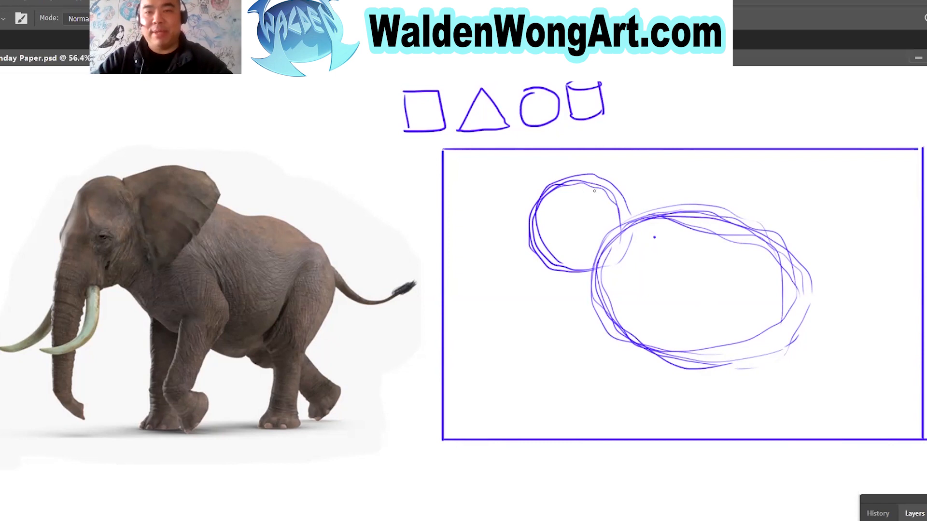
pyautogui.moveTo(124, 187)
pyautogui.mouseDown()
pyautogui.moveTo(190, 231)
pyautogui.moveTo(170, 265)
pyautogui.moveTo(122, 180)
pyautogui.mouseUp()
pyautogui.hotkey('ctrl', 'z')
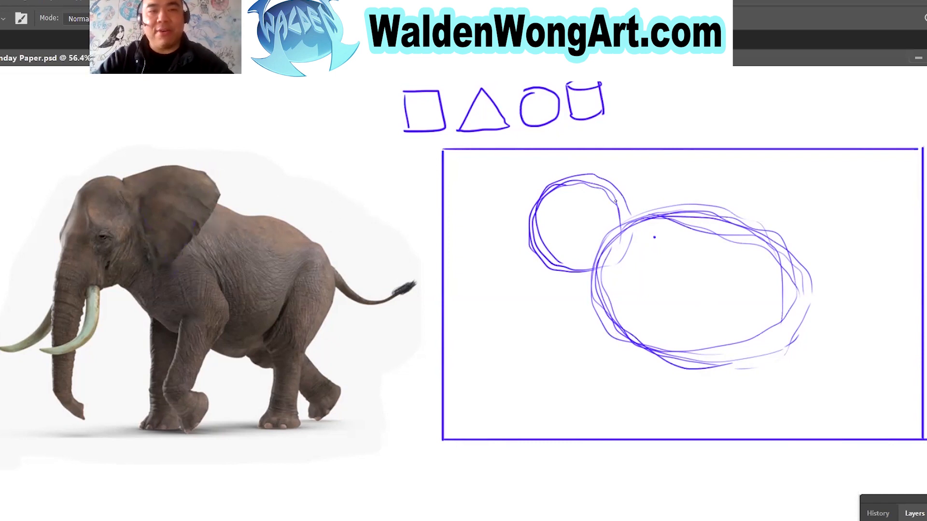
pyautogui.moveTo(585, 187)
pyautogui.mouseDown()
pyautogui.moveTo(677, 182)
pyautogui.moveTo(657, 237)
pyautogui.moveTo(643, 250)
pyautogui.moveTo(604, 211)
pyautogui.moveTo(600, 230)
pyautogui.moveTo(634, 276)
pyautogui.moveTo(669, 202)
pyautogui.moveTo(595, 181)
pyautogui.mouseUp()
# Number the square, triangle, circle and cylinder above the frame 1 to 4 in that order.
pyautogui.moveTo(426, 108); pyautogui.dragTo(426, 128)
pyautogui.moveTo(479, 110)
pyautogui.mouseDown()
pyautogui.moveTo(496, 126)
pyautogui.moveTo(529, 121)
pyautogui.mouseUp()
pyautogui.moveTo(579, 95)
pyautogui.mouseDown()
pyautogui.moveTo(595, 102)
pyautogui.moveTo(588, 117)
pyautogui.mouseUp()
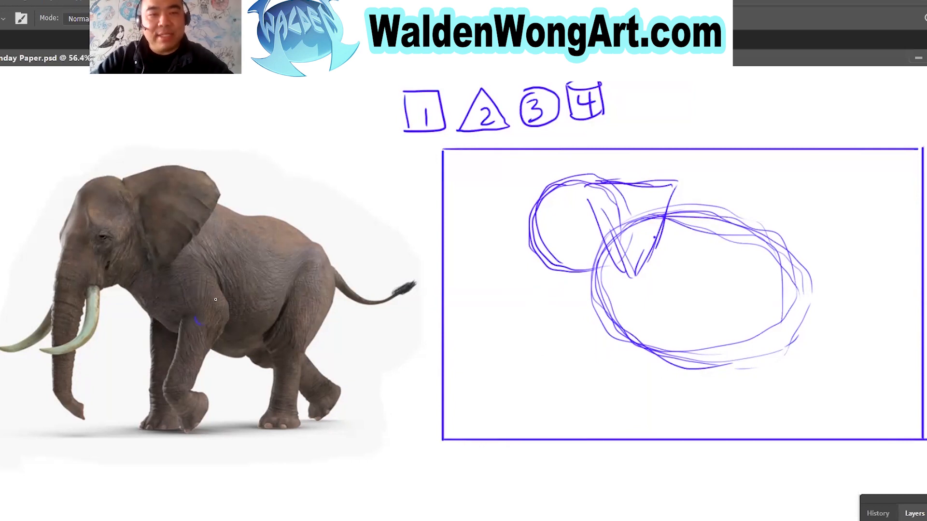
# Mark the raised front leg's upper and lower joints with circles on the reference elephant and in the framed sketch.
pyautogui.moveTo(226, 301); pyautogui.dragTo(224, 327)
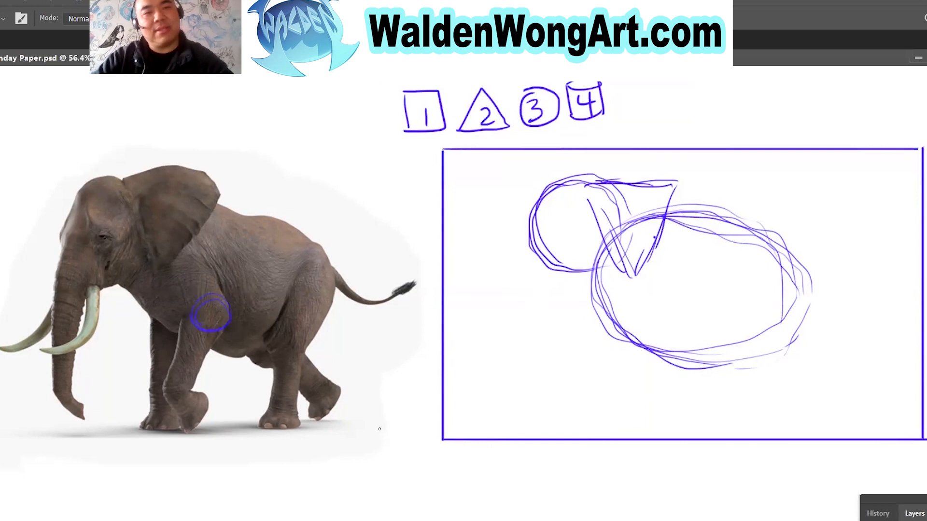
pyautogui.moveTo(662, 308)
pyautogui.mouseDown()
pyautogui.moveTo(675, 330)
pyautogui.moveTo(674, 300)
pyautogui.moveTo(661, 334)
pyautogui.moveTo(698, 324)
pyautogui.moveTo(649, 308)
pyautogui.moveTo(668, 353)
pyautogui.mouseUp()
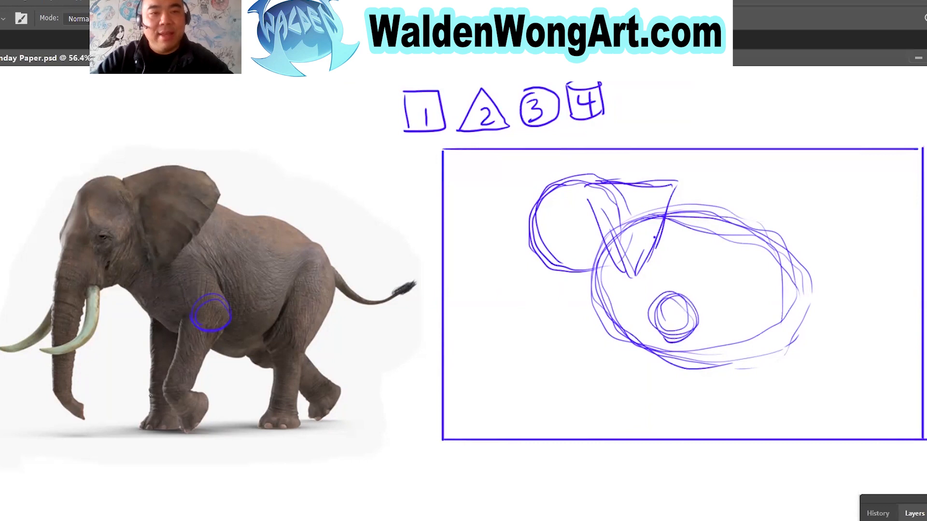
pyautogui.moveTo(169, 383)
pyautogui.mouseDown()
pyautogui.moveTo(191, 394)
pyautogui.moveTo(171, 406)
pyautogui.moveTo(165, 383)
pyautogui.moveTo(189, 398)
pyautogui.moveTo(170, 406)
pyautogui.mouseUp()
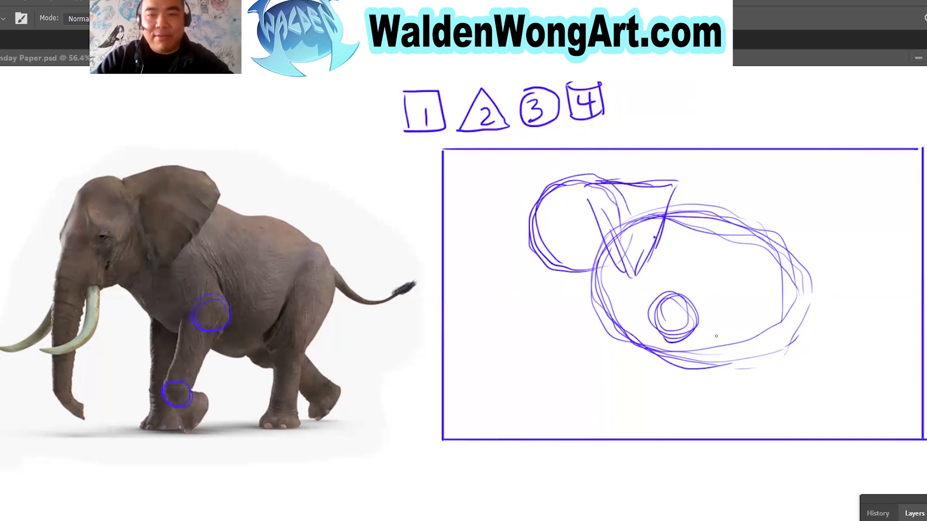
pyautogui.moveTo(630, 400)
pyautogui.mouseDown()
pyautogui.moveTo(626, 386)
pyautogui.moveTo(643, 408)
pyautogui.moveTo(635, 372)
pyautogui.moveTo(659, 404)
pyautogui.moveTo(633, 401)
pyautogui.mouseUp()
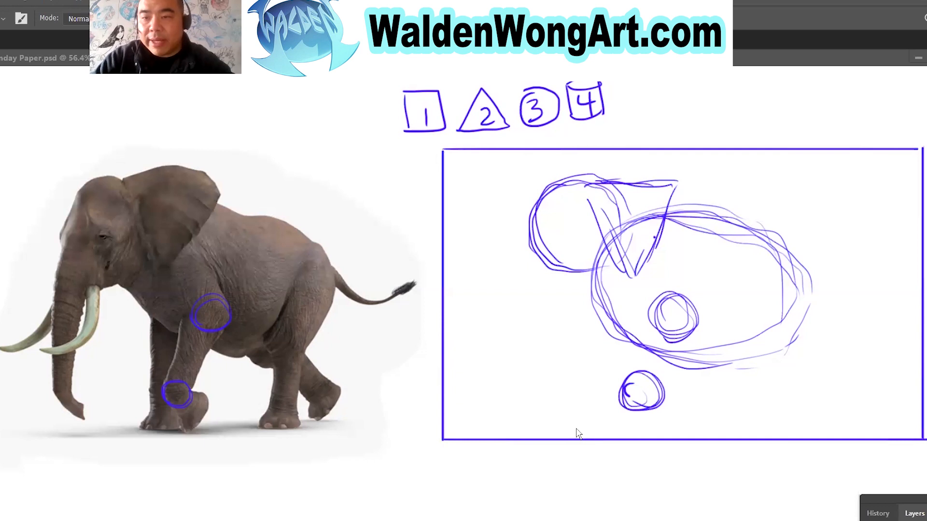
pyautogui.click(639, 363)
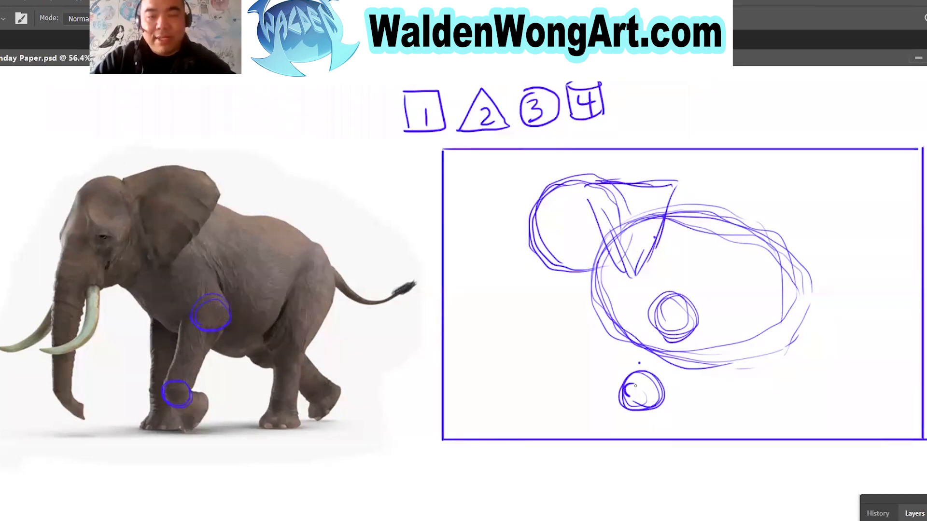
# Connect the joint circles with lower-leg lines and add an upper-leg block, outlining that block on the reference elephant too.
pyautogui.moveTo(627, 379)
pyautogui.mouseDown()
pyautogui.moveTo(652, 313)
pyautogui.moveTo(690, 319)
pyautogui.moveTo(669, 392)
pyautogui.mouseUp()
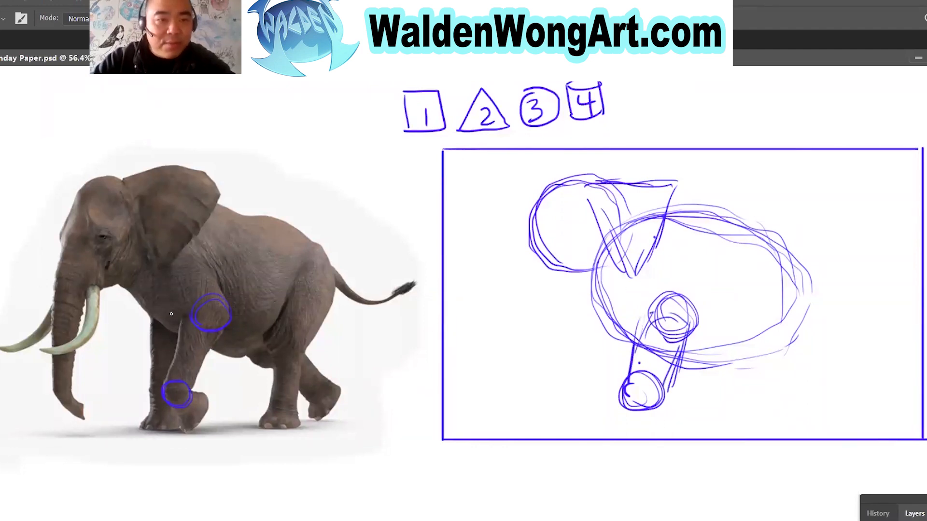
pyautogui.moveTo(154, 289); pyautogui.dragTo(186, 267)
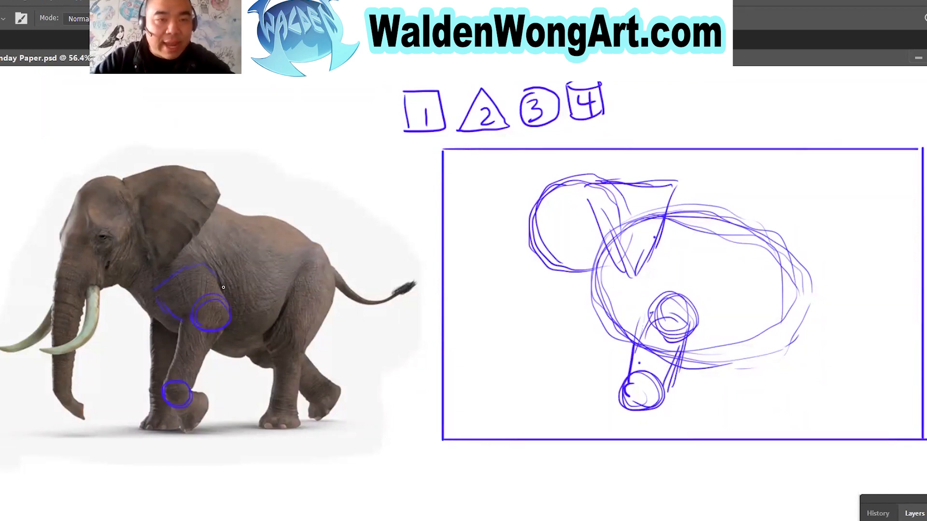
pyautogui.moveTo(697, 309)
pyautogui.mouseDown()
pyautogui.moveTo(661, 269)
pyautogui.moveTo(636, 294)
pyautogui.mouseUp()
pyautogui.moveTo(655, 319)
pyautogui.mouseDown()
pyautogui.moveTo(626, 296)
pyautogui.moveTo(662, 270)
pyautogui.mouseUp()
pyautogui.moveTo(663, 270); pyautogui.dragTo(685, 294)
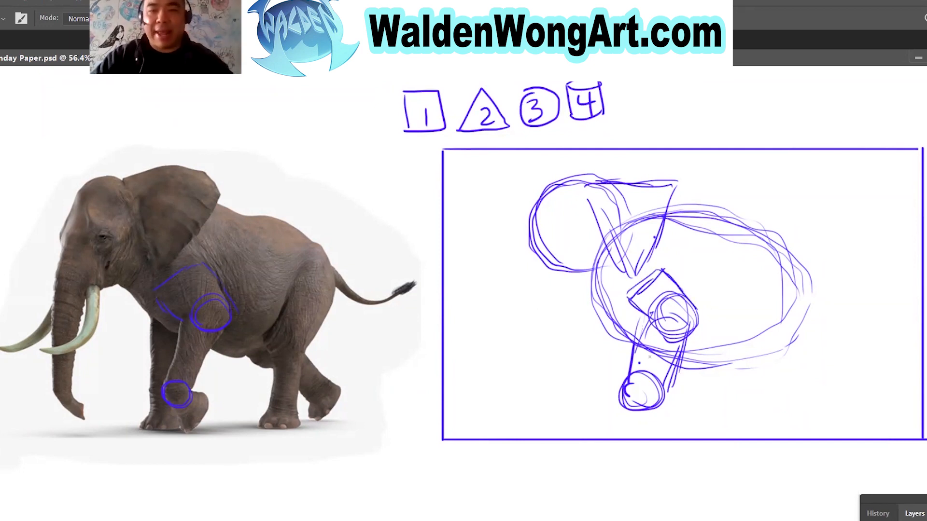
pyautogui.moveTo(640, 327); pyautogui.dragTo(637, 366)
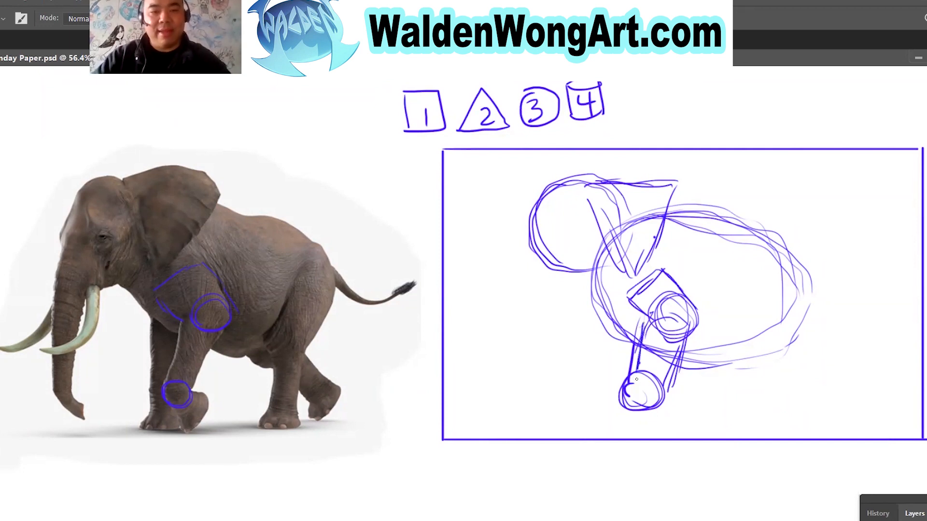
# Erase the overlapping construction lines inside the sketched front leg and the triangular ear.
pyautogui.press('e')
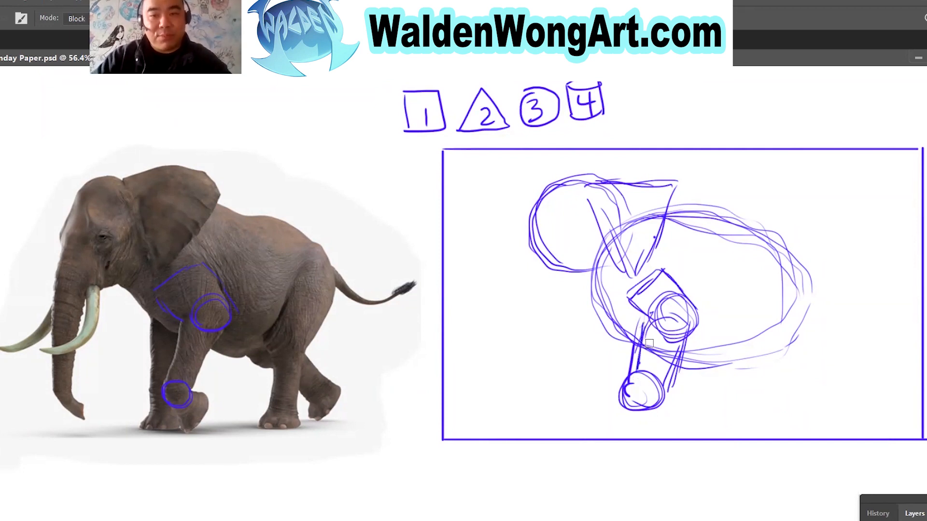
pyautogui.moveTo(663, 360)
pyautogui.mouseDown()
pyautogui.moveTo(662, 374)
pyautogui.moveTo(665, 308)
pyautogui.moveTo(656, 319)
pyautogui.moveTo(674, 295)
pyautogui.moveTo(686, 309)
pyautogui.moveTo(648, 372)
pyautogui.moveTo(662, 364)
pyautogui.moveTo(662, 380)
pyautogui.mouseUp()
pyautogui.moveTo(635, 227)
pyautogui.mouseDown()
pyautogui.moveTo(619, 196)
pyautogui.moveTo(654, 194)
pyautogui.moveTo(644, 231)
pyautogui.moveTo(653, 212)
pyautogui.mouseUp()
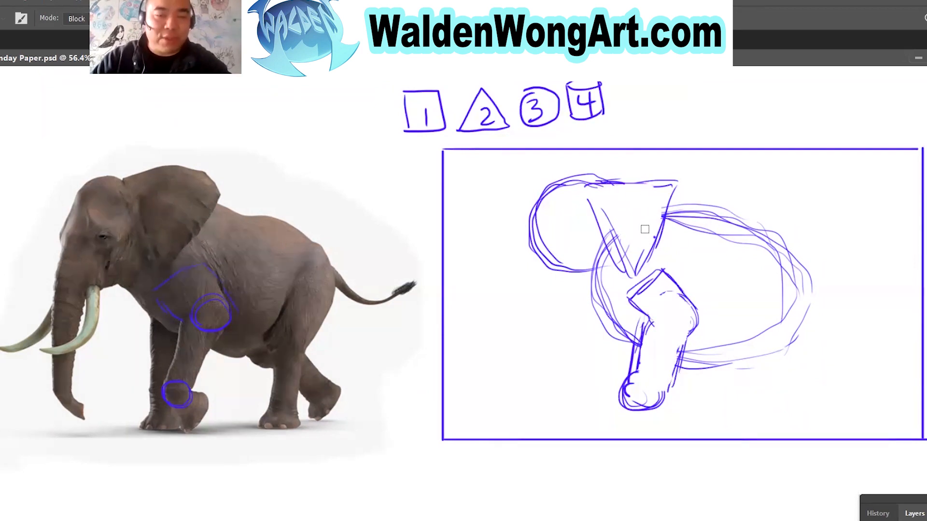
# Brush an inverted triangle for the raised front foot on the reference, below it as an example, and in the sketch.
pyautogui.press('b')
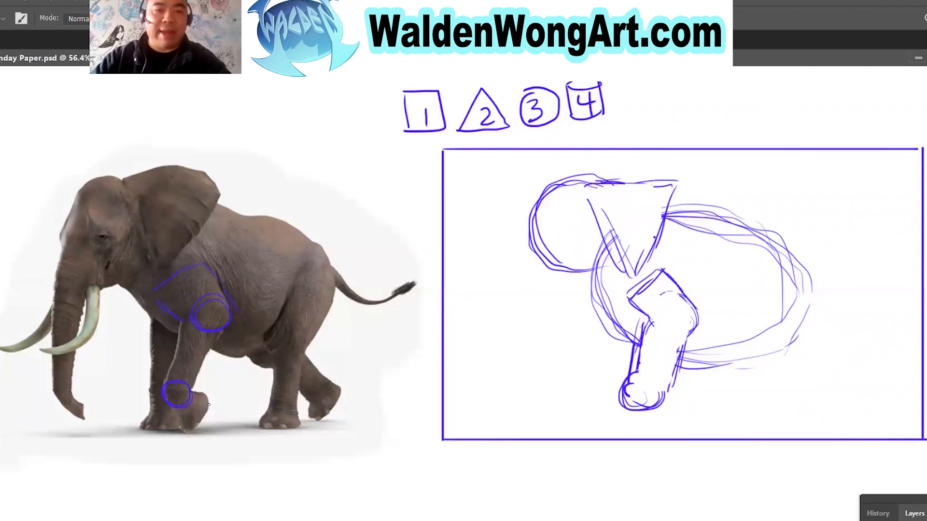
pyautogui.moveTo(172, 404)
pyautogui.mouseDown()
pyautogui.moveTo(184, 419)
pyautogui.moveTo(210, 395)
pyautogui.moveTo(183, 392)
pyautogui.moveTo(218, 488)
pyautogui.moveTo(198, 455)
pyautogui.mouseUp()
pyautogui.moveTo(633, 407)
pyautogui.mouseDown()
pyautogui.moveTo(658, 430)
pyautogui.moveTo(683, 400)
pyautogui.moveTo(633, 391)
pyautogui.moveTo(687, 392)
pyautogui.moveTo(657, 432)
pyautogui.moveTo(642, 419)
pyautogui.mouseUp()
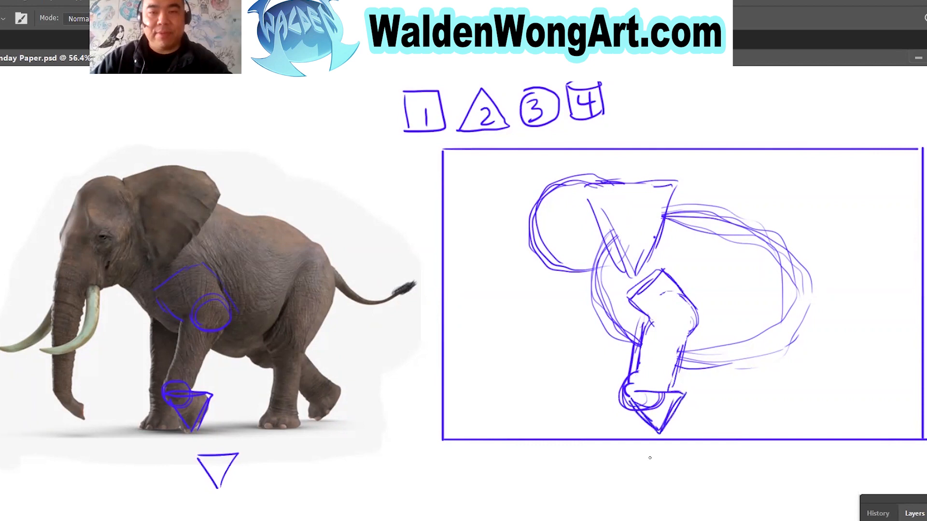
pyautogui.moveTo(153, 328)
pyautogui.mouseDown()
pyautogui.moveTo(144, 384)
pyautogui.moveTo(190, 403)
pyautogui.mouseUp()
pyautogui.hotkey('ctrl', 'z')
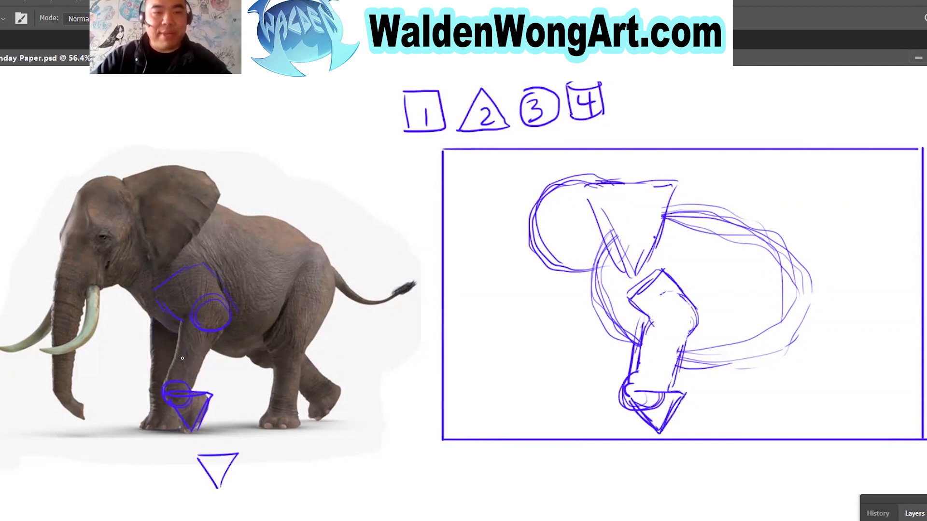
pyautogui.moveTo(599, 320)
pyautogui.mouseDown()
pyautogui.moveTo(599, 413)
pyautogui.moveTo(626, 410)
pyautogui.mouseUp()
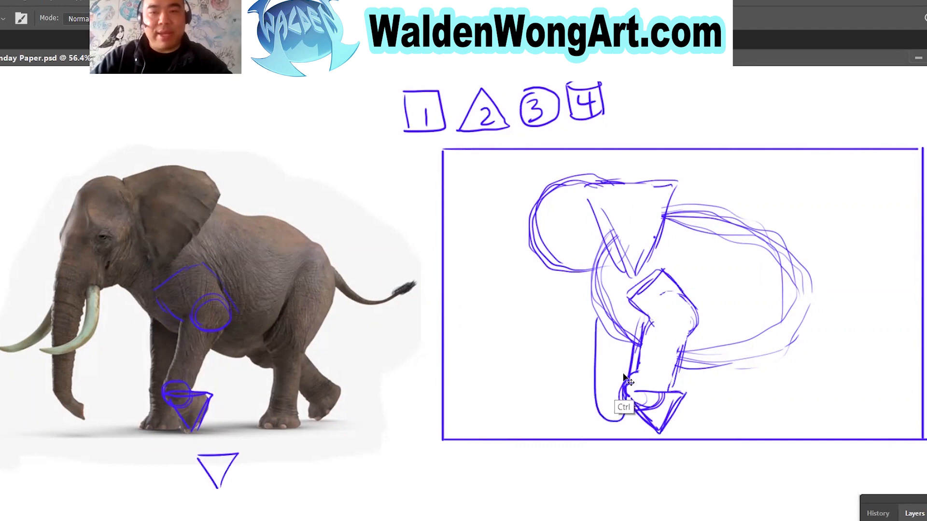
pyautogui.moveTo(182, 334); pyautogui.dragTo(182, 421)
pyautogui.hotkey('ctrl', 'z')
pyautogui.hotkey('ctrl', 'z')
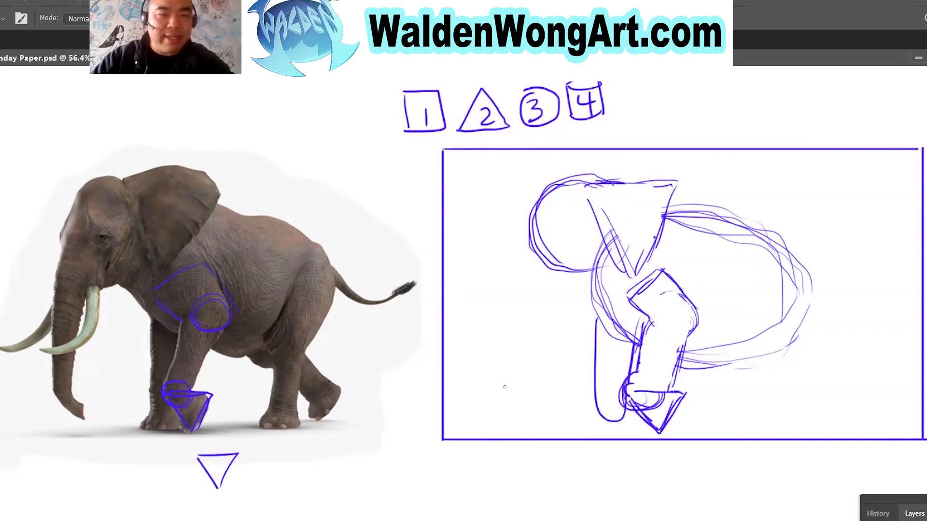
pyautogui.hotkey('ctrl', 'z')
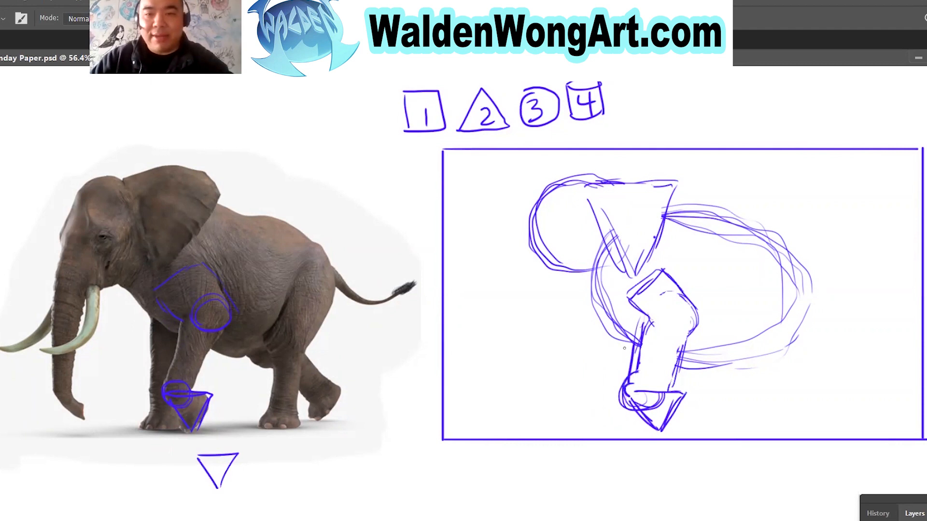
# Sketch a straight block for the far front leg, mark its foot on the reference, and erase the old front-leg guides there.
pyautogui.moveTo(608, 334)
pyautogui.mouseDown()
pyautogui.moveTo(607, 402)
pyautogui.moveTo(636, 409)
pyautogui.mouseUp()
pyautogui.moveTo(139, 428)
pyautogui.mouseDown()
pyautogui.moveTo(165, 400)
pyautogui.moveTo(151, 443)
pyautogui.moveTo(213, 394)
pyautogui.mouseUp()
pyautogui.press('e')
pyautogui.moveTo(223, 341)
pyautogui.mouseDown()
pyautogui.moveTo(223, 279)
pyautogui.moveTo(203, 273)
pyautogui.moveTo(255, 295)
pyautogui.mouseUp()
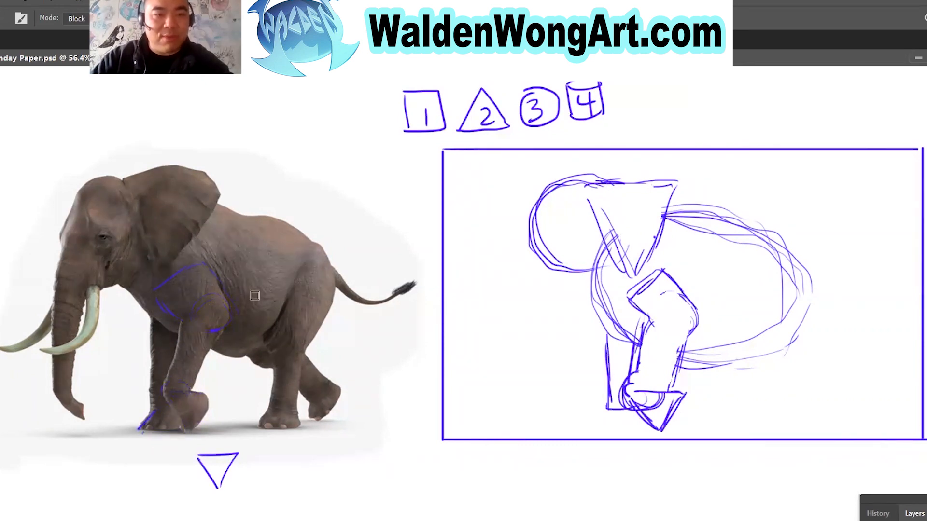
pyautogui.moveTo(207, 463); pyautogui.dragTo(232, 434)
# Brush a triangle for the far front foot at the base of the straight leg block in the sketch.
pyautogui.press('b')
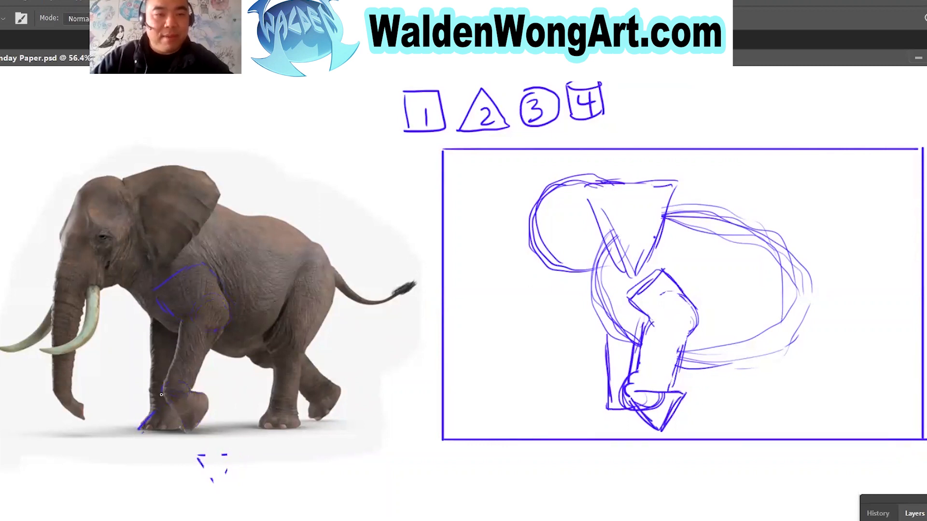
pyautogui.moveTo(139, 429)
pyautogui.mouseDown()
pyautogui.moveTo(194, 435)
pyautogui.moveTo(141, 437)
pyautogui.mouseUp()
pyautogui.hotkey('ctrl', 'z')
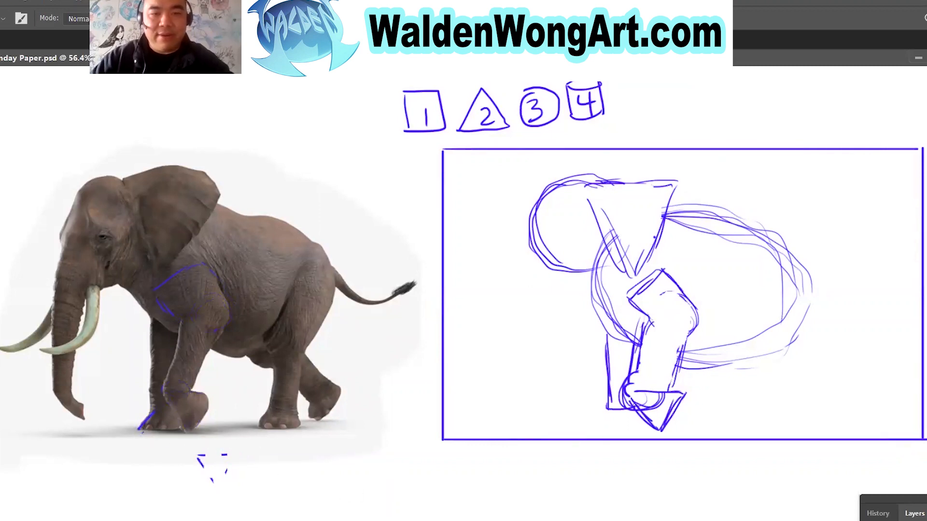
pyautogui.moveTo(626, 400)
pyautogui.mouseDown()
pyautogui.moveTo(608, 425)
pyautogui.moveTo(636, 393)
pyautogui.moveTo(595, 422)
pyautogui.mouseUp()
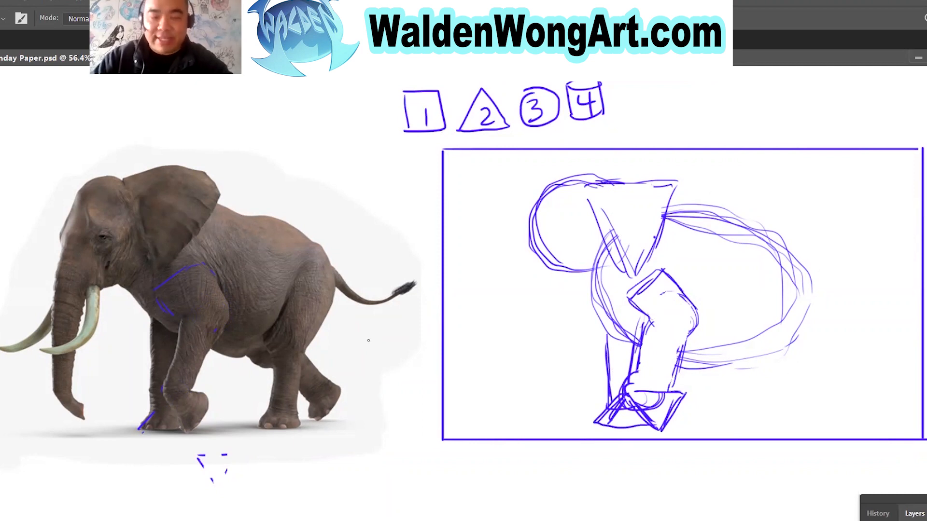
# Circle the rear and front knees on the reference elephant and connect them with a straight guide line.
pyautogui.moveTo(300, 319)
pyautogui.mouseDown()
pyautogui.moveTo(310, 340)
pyautogui.moveTo(296, 354)
pyautogui.moveTo(278, 332)
pyautogui.moveTo(302, 324)
pyautogui.moveTo(288, 349)
pyautogui.moveTo(283, 321)
pyautogui.moveTo(304, 324)
pyautogui.moveTo(295, 352)
pyautogui.mouseUp()
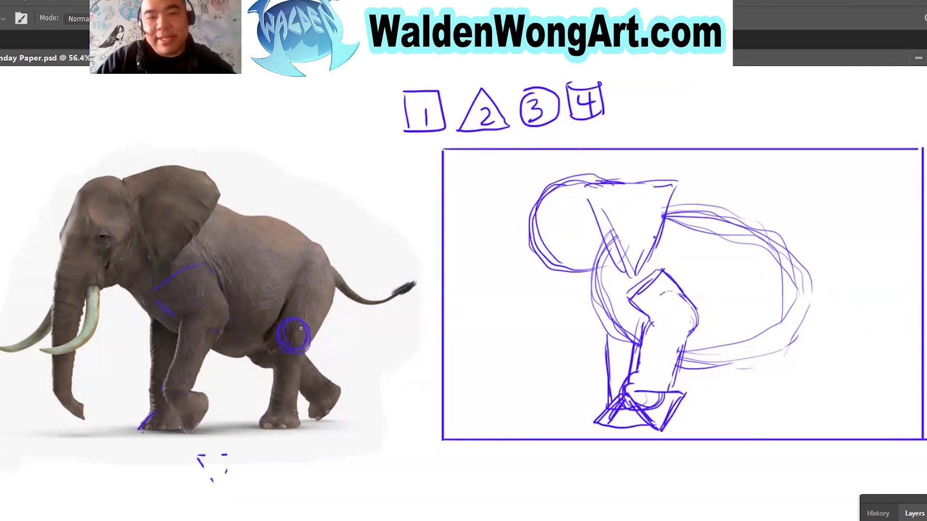
pyautogui.moveTo(211, 295)
pyautogui.mouseDown()
pyautogui.moveTo(223, 330)
pyautogui.moveTo(221, 296)
pyautogui.moveTo(204, 318)
pyautogui.mouseUp()
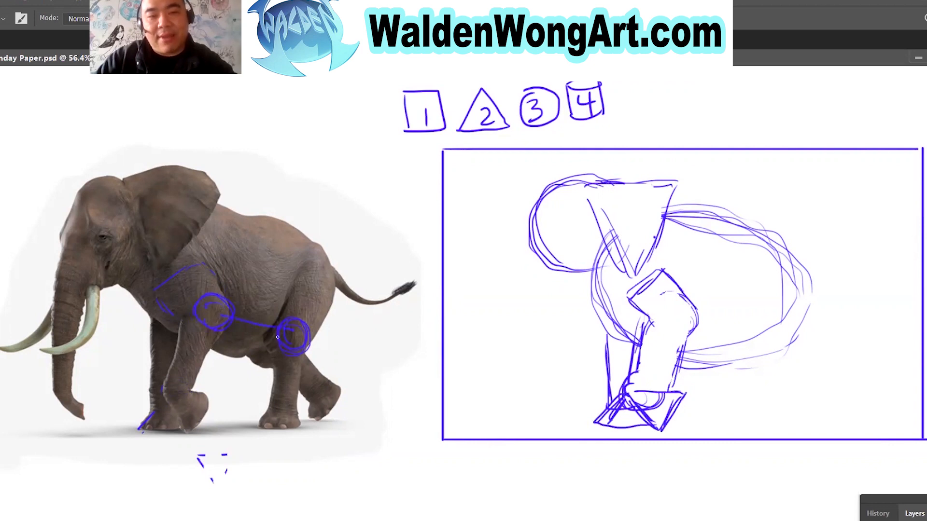
pyautogui.moveTo(261, 328); pyautogui.dragTo(290, 334)
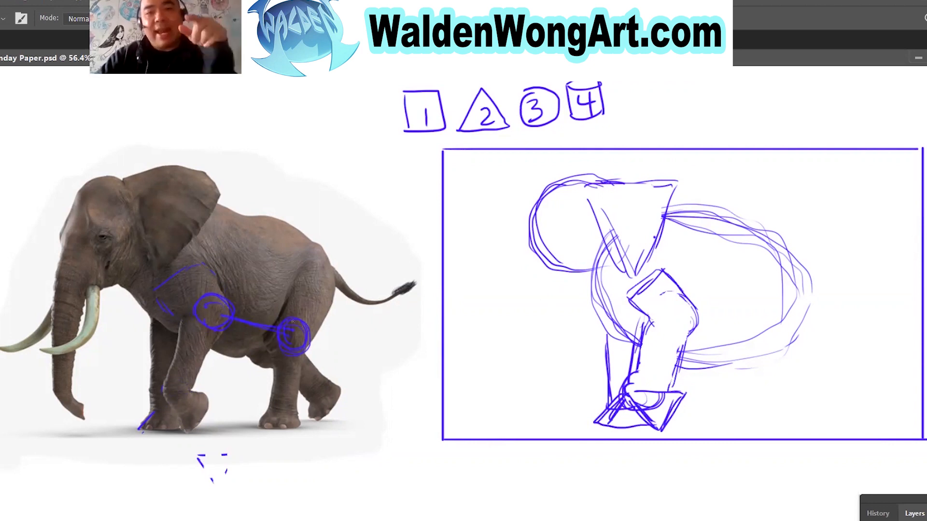
pyautogui.moveTo(693, 320)
pyautogui.mouseDown()
pyautogui.moveTo(756, 330)
pyautogui.moveTo(773, 352)
pyautogui.moveTo(749, 323)
pyautogui.moveTo(757, 353)
pyautogui.moveTo(780, 345)
pyautogui.moveTo(759, 353)
pyautogui.mouseUp()
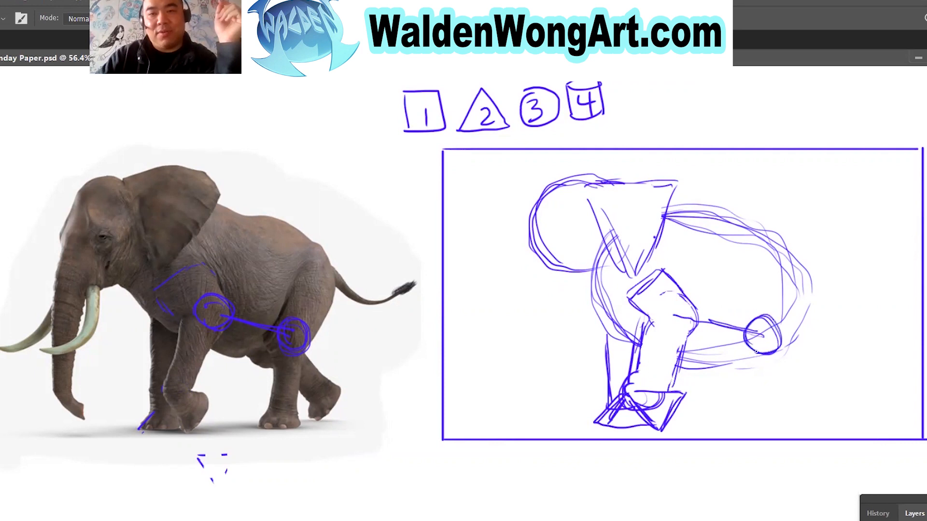
pyautogui.hotkey('ctrl', 'z')
pyautogui.hotkey('ctrl', 'z')
pyautogui.hotkey('ctrl', 'z')
pyautogui.hotkey('ctrl', 'z')
pyautogui.hotkey('ctrl', 'z')
pyautogui.hotkey('ctrl', 'z')
pyautogui.moveTo(747, 286)
pyautogui.mouseDown()
pyautogui.moveTo(761, 292)
pyautogui.moveTo(747, 287)
pyautogui.mouseUp()
pyautogui.hotkey('ctrl', 'z')
pyautogui.moveTo(716, 358)
pyautogui.mouseDown()
pyautogui.moveTo(750, 336)
pyautogui.moveTo(715, 357)
pyautogui.mouseUp()
pyautogui.hotkey('ctrl', 'z')
# Sketch the rear knee circle on a guide from the front knee, and align it with a vertical guide on both elephants.
pyautogui.moveTo(676, 316)
pyautogui.mouseDown()
pyautogui.moveTo(771, 337)
pyautogui.moveTo(749, 352)
pyautogui.moveTo(772, 338)
pyautogui.mouseUp()
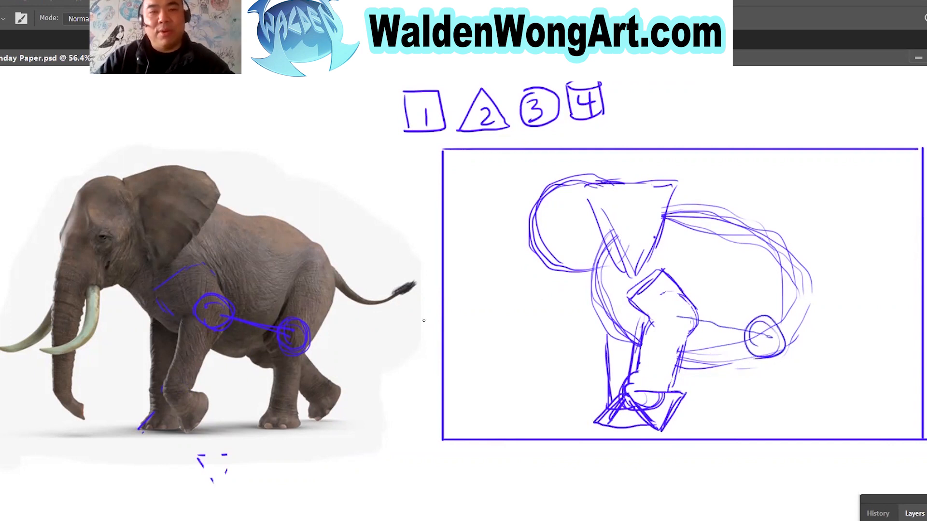
pyautogui.moveTo(297, 309); pyautogui.dragTo(293, 228)
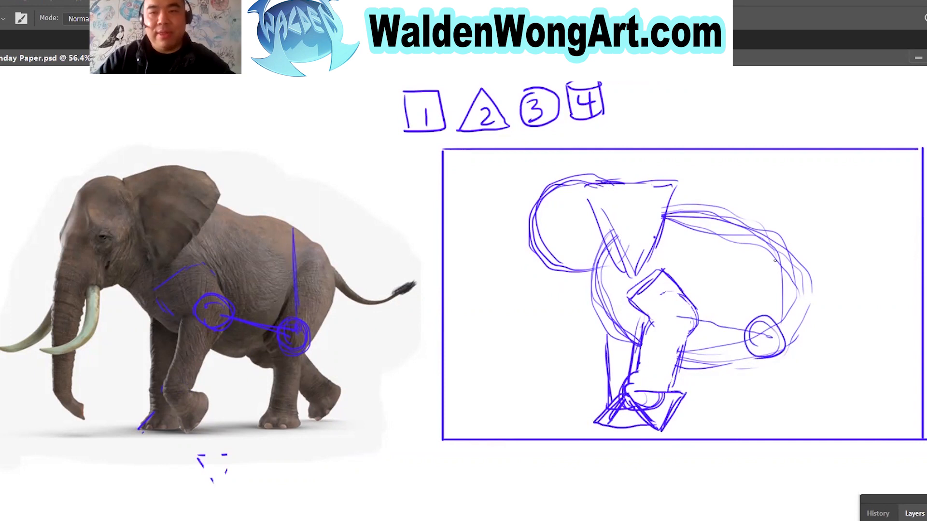
pyautogui.moveTo(765, 228); pyautogui.dragTo(768, 309)
pyautogui.moveTo(769, 254); pyautogui.dragTo(771, 317)
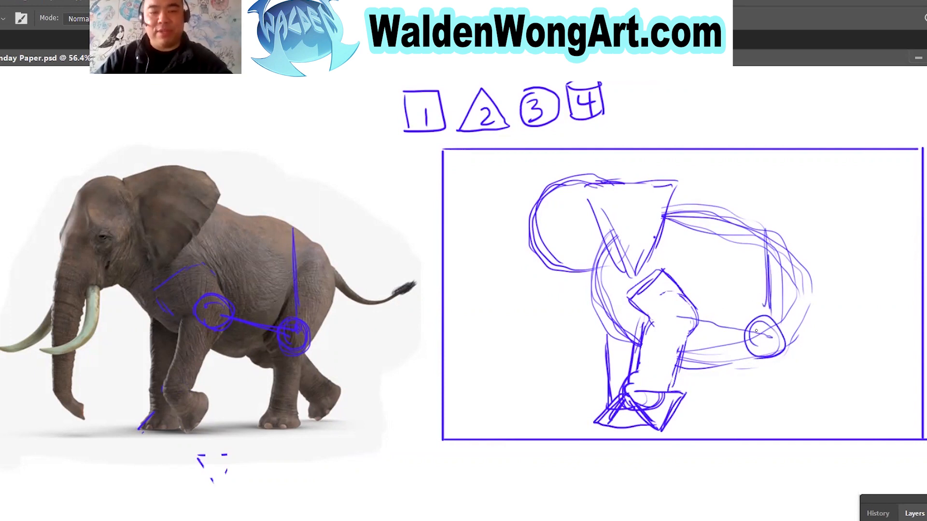
# Erase the guide between the knees and the vertical guide above the rear knee in the sketch.
pyautogui.press('e')
pyautogui.moveTo(712, 318)
pyautogui.mouseDown()
pyautogui.moveTo(734, 344)
pyautogui.moveTo(744, 335)
pyautogui.mouseUp()
pyautogui.moveTo(769, 287)
pyautogui.mouseDown()
pyautogui.moveTo(769, 305)
pyautogui.moveTo(769, 254)
pyautogui.mouseUp()
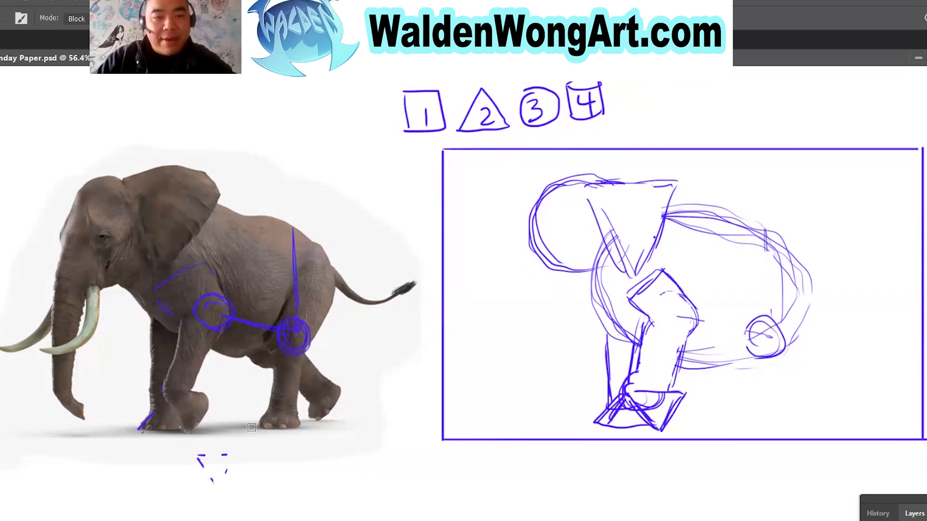
# Brush a ground line between the reference elephant's feet, and a triangle for the rear foot on the reference and in the sketch.
pyautogui.press('b')
pyautogui.moveTo(258, 427)
pyautogui.mouseDown()
pyautogui.moveTo(284, 399)
pyautogui.moveTo(299, 425)
pyautogui.moveTo(259, 429)
pyautogui.moveTo(273, 407)
pyautogui.moveTo(287, 410)
pyautogui.moveTo(263, 429)
pyautogui.mouseUp()
pyautogui.moveTo(168, 433); pyautogui.dragTo(267, 429)
pyautogui.moveTo(267, 429)
pyautogui.mouseDown()
pyautogui.moveTo(132, 435)
pyautogui.moveTo(273, 428)
pyautogui.mouseUp()
pyautogui.moveTo(705, 428)
pyautogui.mouseDown()
pyautogui.moveTo(771, 422)
pyautogui.moveTo(753, 425)
pyautogui.moveTo(744, 408)
pyautogui.moveTo(767, 422)
pyautogui.moveTo(732, 428)
pyautogui.mouseUp()
pyautogui.hotkey('ctrl', 'z')
pyautogui.hotkey('ctrl', 'z')
pyautogui.moveTo(305, 326); pyautogui.dragTo(310, 354)
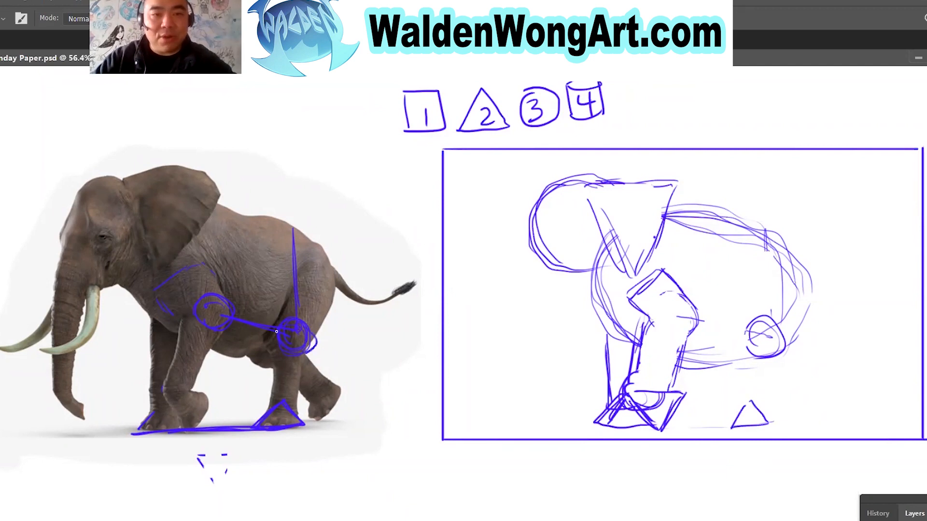
pyautogui.moveTo(277, 401); pyautogui.dragTo(264, 427)
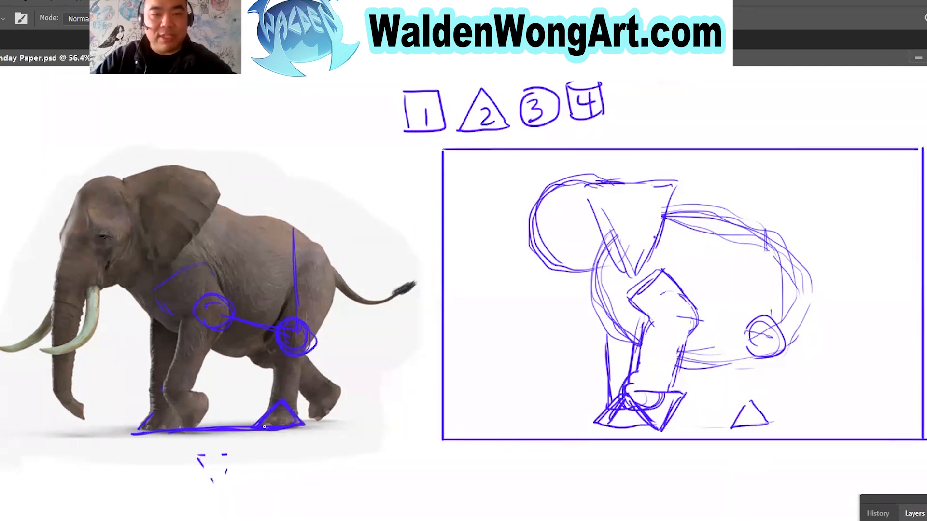
# Remove the ground line, foot triangle, knee circles and connecting guides from the reference elephant.
pyautogui.hotkey('ctrl', 'z')
pyautogui.hotkey('ctrl', 'z')
pyautogui.press('e')
pyautogui.moveTo(132, 440); pyautogui.dragTo(140, 431)
pyautogui.moveTo(245, 422)
pyautogui.mouseDown()
pyautogui.moveTo(325, 423)
pyautogui.moveTo(290, 392)
pyautogui.moveTo(305, 291)
pyautogui.moveTo(295, 257)
pyautogui.moveTo(299, 306)
pyautogui.moveTo(236, 329)
pyautogui.moveTo(292, 323)
pyautogui.moveTo(183, 308)
pyautogui.moveTo(297, 326)
pyautogui.mouseUp()
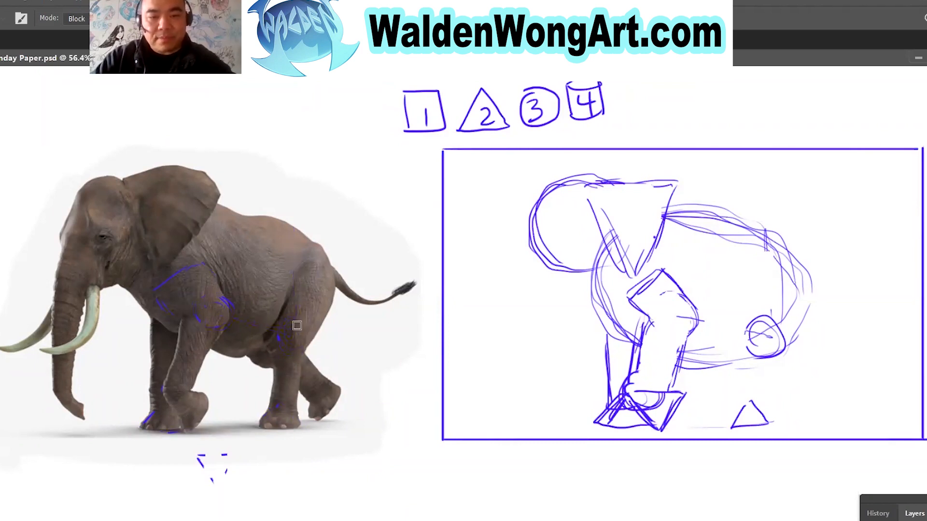
# Outline the knee, lower rear leg and foot on the reference, and draw the lower-leg sides from knee to foot in the sketch.
pyautogui.press('b')
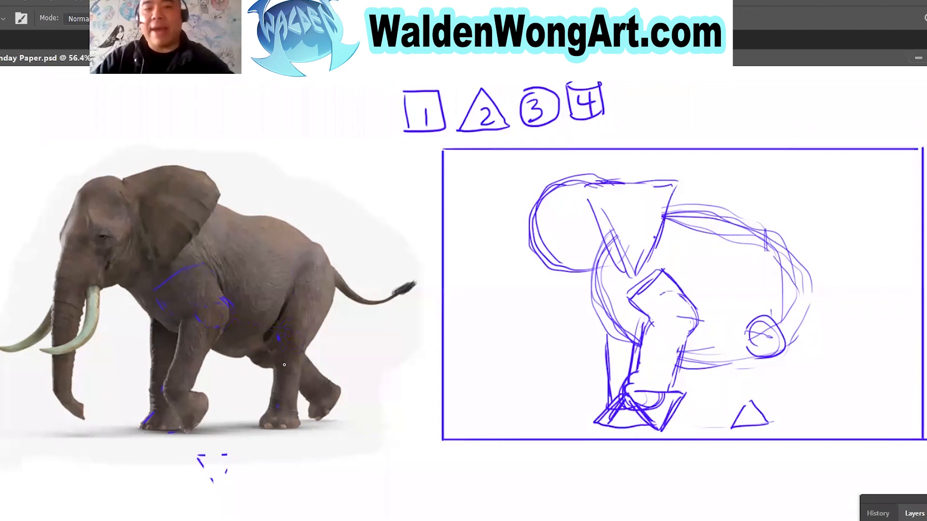
pyautogui.moveTo(272, 393)
pyautogui.mouseDown()
pyautogui.moveTo(278, 338)
pyautogui.moveTo(307, 350)
pyautogui.moveTo(292, 410)
pyautogui.moveTo(263, 402)
pyautogui.mouseUp()
pyautogui.moveTo(290, 339); pyautogui.dragTo(309, 350)
pyautogui.moveTo(268, 408)
pyautogui.mouseDown()
pyautogui.moveTo(266, 428)
pyautogui.moveTo(302, 424)
pyautogui.mouseUp()
pyautogui.moveTo(760, 325)
pyautogui.mouseDown()
pyautogui.moveTo(779, 337)
pyautogui.moveTo(739, 405)
pyautogui.mouseUp()
pyautogui.moveTo(778, 355)
pyautogui.mouseDown()
pyautogui.moveTo(762, 415)
pyautogui.moveTo(739, 415)
pyautogui.moveTo(758, 413)
pyautogui.mouseUp()
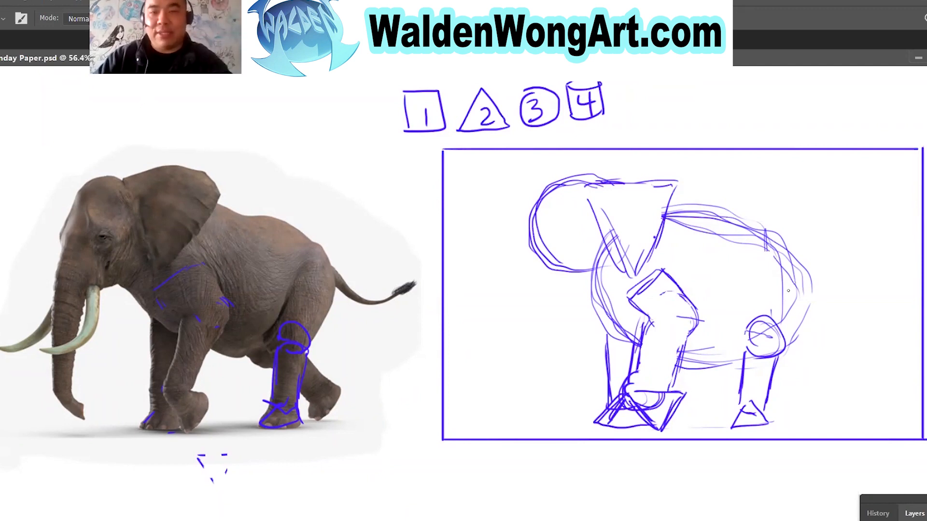
# Outline the upper rear leg as a rounded block on the reference and in the sketch, with separate example shapes above both.
pyautogui.moveTo(315, 244)
pyautogui.mouseDown()
pyautogui.moveTo(334, 257)
pyautogui.moveTo(332, 320)
pyautogui.mouseUp()
pyautogui.moveTo(289, 292)
pyautogui.mouseDown()
pyautogui.moveTo(307, 247)
pyautogui.moveTo(341, 282)
pyautogui.moveTo(314, 345)
pyautogui.moveTo(322, 293)
pyautogui.mouseUp()
pyautogui.moveTo(302, 177)
pyautogui.mouseDown()
pyautogui.moveTo(338, 87)
pyautogui.moveTo(369, 98)
pyautogui.moveTo(344, 169)
pyautogui.moveTo(305, 182)
pyautogui.mouseUp()
pyautogui.moveTo(341, 351); pyautogui.dragTo(322, 369)
pyautogui.moveTo(312, 205); pyautogui.dragTo(292, 287)
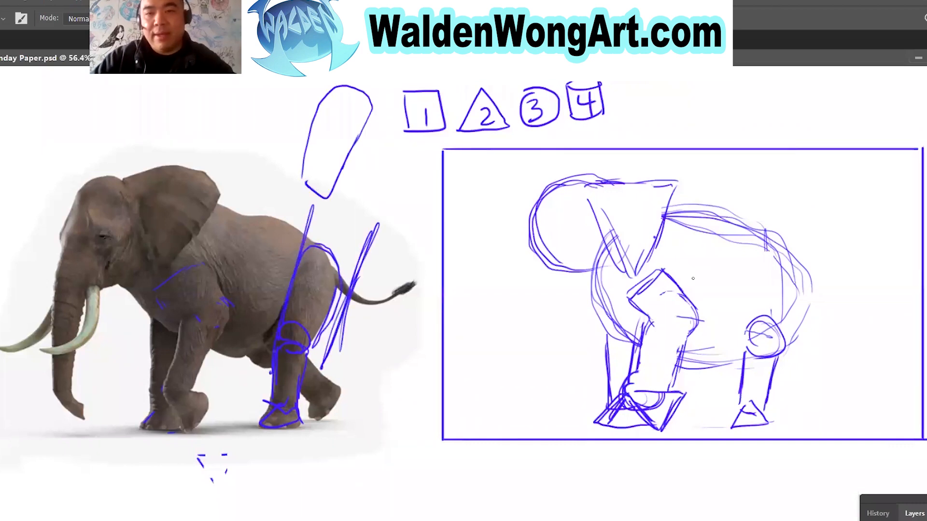
pyautogui.moveTo(762, 277)
pyautogui.mouseDown()
pyautogui.moveTo(767, 256)
pyautogui.moveTo(803, 280)
pyautogui.moveTo(782, 340)
pyautogui.moveTo(804, 261)
pyautogui.moveTo(779, 263)
pyautogui.moveTo(804, 262)
pyautogui.mouseUp()
pyautogui.moveTo(792, 131)
pyautogui.mouseDown()
pyautogui.moveTo(802, 96)
pyautogui.moveTo(835, 84)
pyautogui.moveTo(821, 104)
pyautogui.moveTo(816, 151)
pyautogui.moveTo(794, 148)
pyautogui.mouseUp()
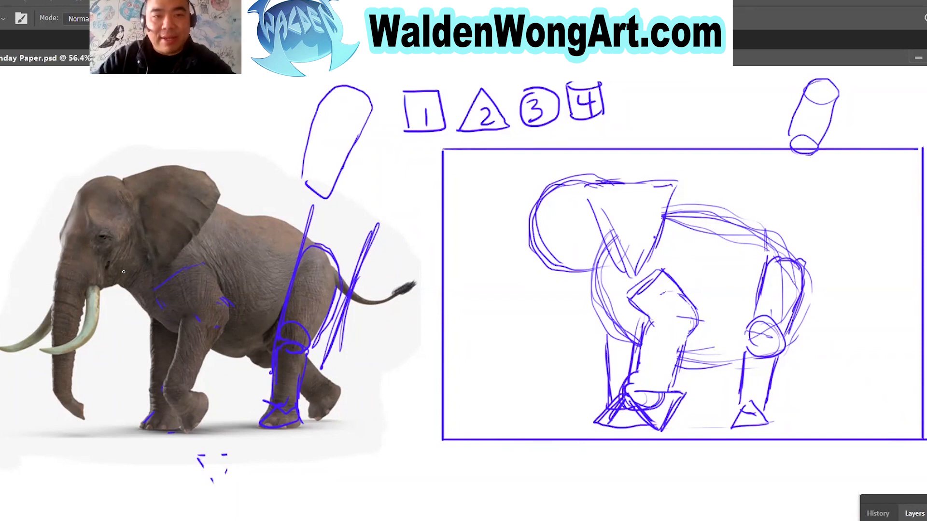
# Erase the rear-leg guides from the reference and outline its head with a circle and a triangle at the trunk base.
pyautogui.press('e')
pyautogui.moveTo(329, 213)
pyautogui.mouseDown()
pyautogui.moveTo(292, 331)
pyautogui.moveTo(277, 425)
pyautogui.moveTo(348, 261)
pyautogui.moveTo(340, 345)
pyautogui.moveTo(276, 437)
pyautogui.moveTo(296, 331)
pyautogui.moveTo(206, 316)
pyautogui.moveTo(285, 316)
pyautogui.mouseUp()
pyautogui.press('b')
pyautogui.moveTo(107, 178)
pyautogui.mouseDown()
pyautogui.moveTo(74, 201)
pyautogui.moveTo(102, 269)
pyautogui.moveTo(123, 180)
pyautogui.moveTo(78, 191)
pyautogui.moveTo(121, 167)
pyautogui.moveTo(145, 192)
pyautogui.mouseUp()
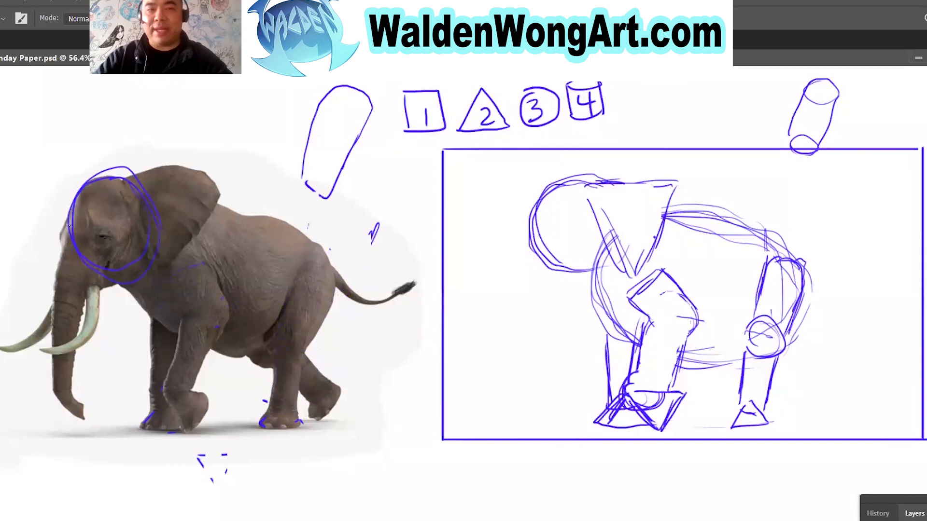
pyautogui.moveTo(60, 249)
pyautogui.mouseDown()
pyautogui.moveTo(62, 291)
pyautogui.moveTo(115, 283)
pyautogui.moveTo(71, 229)
pyautogui.moveTo(51, 287)
pyautogui.mouseUp()
# Add a triangle for the trunk base along the front of the head circle in the sketch.
pyautogui.moveTo(527, 212); pyautogui.dragTo(572, 266)
pyautogui.moveTo(546, 227)
pyautogui.mouseDown()
pyautogui.moveTo(579, 273)
pyautogui.moveTo(520, 275)
pyautogui.mouseUp()
pyautogui.moveTo(526, 211); pyautogui.dragTo(527, 274)
pyautogui.moveTo(526, 235); pyautogui.dragTo(523, 274)
pyautogui.moveTo(526, 277); pyautogui.dragTo(584, 282)
pyautogui.moveTo(538, 218); pyautogui.dragTo(583, 280)
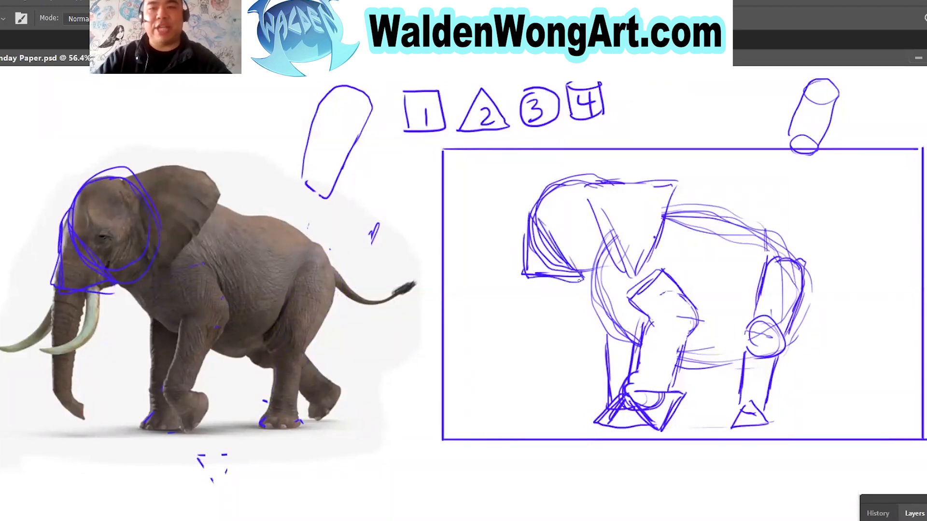
# Draw a separate example circle overlapping the frame's left edge, undoing the extra strokes on it.
pyautogui.moveTo(437, 174)
pyautogui.mouseDown()
pyautogui.moveTo(443, 243)
pyautogui.moveTo(437, 172)
pyautogui.moveTo(407, 208)
pyautogui.moveTo(403, 250)
pyautogui.moveTo(435, 255)
pyautogui.mouseUp()
pyautogui.hotkey('ctrl', 'z')
pyautogui.hotkey('ctrl', 'z')
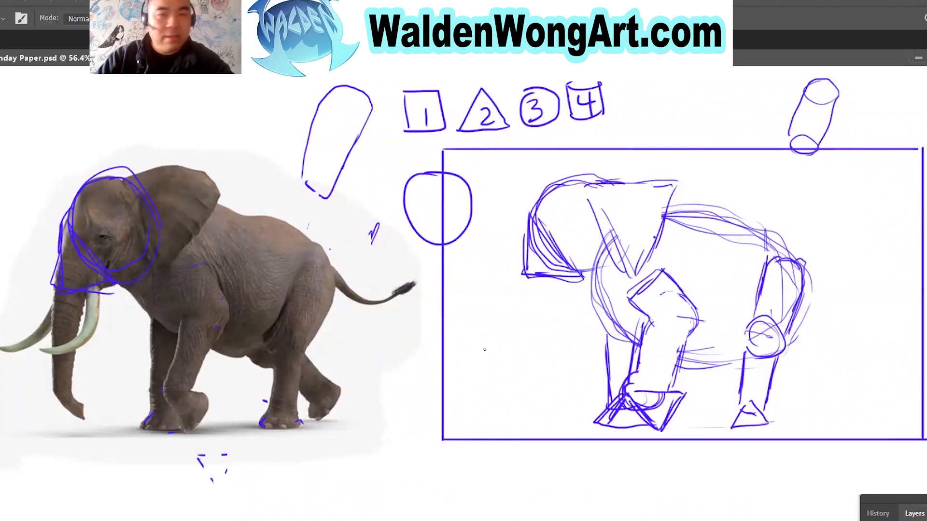
# Erase the overlapping lines inside the sketched head and most of the head guides on the reference elephant.
pyautogui.press('e')
pyautogui.moveTo(568, 236)
pyautogui.mouseDown()
pyautogui.moveTo(558, 253)
pyautogui.moveTo(543, 236)
pyautogui.moveTo(575, 270)
pyautogui.mouseUp()
pyautogui.moveTo(74, 290)
pyautogui.mouseDown()
pyautogui.moveTo(78, 238)
pyautogui.moveTo(59, 228)
pyautogui.moveTo(121, 263)
pyautogui.mouseUp()
pyautogui.press('b')
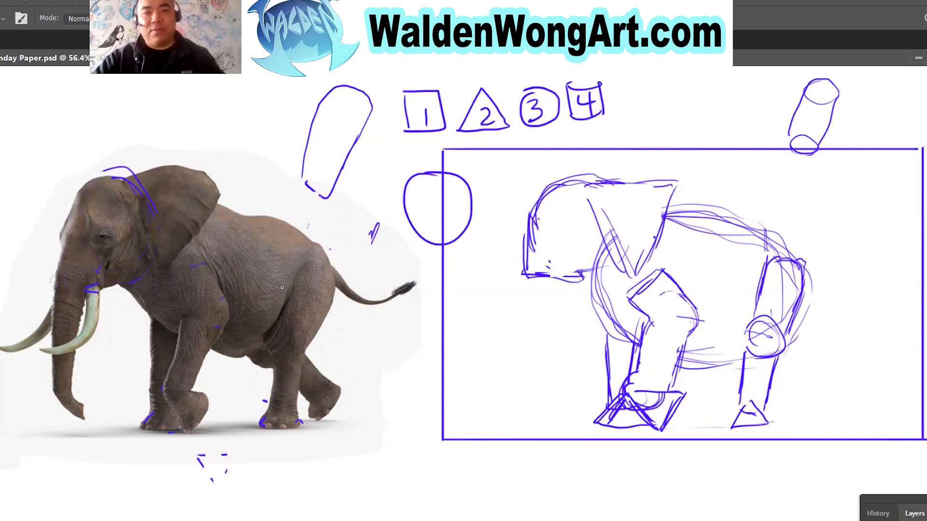
pyautogui.moveTo(64, 217)
pyautogui.mouseDown()
pyautogui.moveTo(71, 318)
pyautogui.moveTo(79, 235)
pyautogui.moveTo(79, 258)
pyautogui.moveTo(66, 284)
pyautogui.moveTo(60, 382)
pyautogui.moveTo(85, 394)
pyautogui.moveTo(71, 396)
pyautogui.moveTo(91, 396)
pyautogui.moveTo(81, 429)
pyautogui.mouseUp()
pyautogui.hotkey('ctrl', 'z')
pyautogui.hotkey('ctrl', 'z')
pyautogui.hotkey('ctrl', 'z')
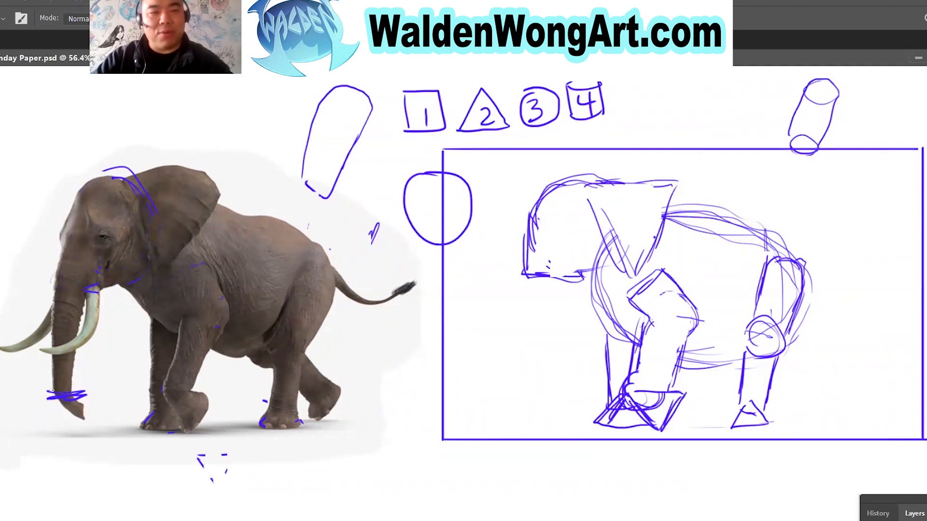
# Brush a horizontal trunk-end guide to the front leg on both elephants, and outline the trunk's sides on the reference.
pyautogui.moveTo(42, 396)
pyautogui.mouseDown()
pyautogui.moveTo(170, 383)
pyautogui.moveTo(181, 394)
pyautogui.moveTo(83, 402)
pyautogui.mouseUp()
pyautogui.moveTo(608, 395); pyautogui.dragTo(520, 394)
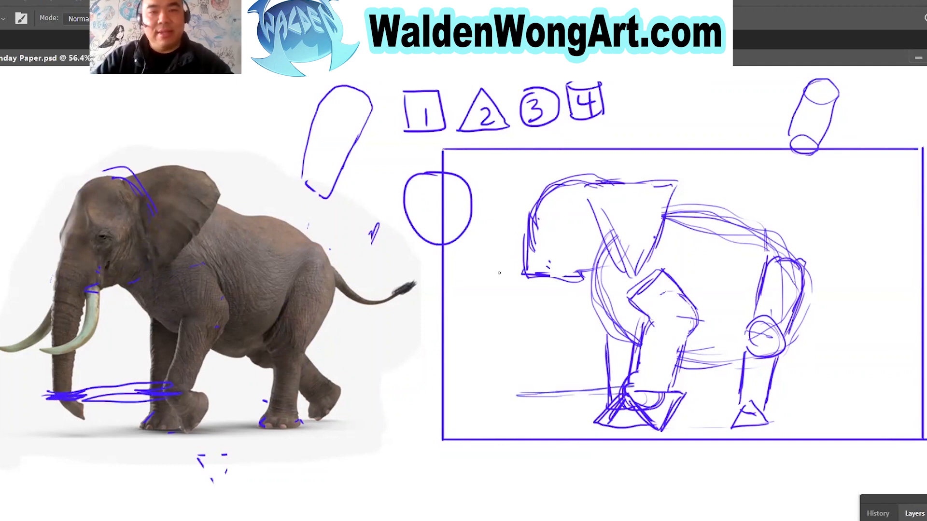
pyautogui.moveTo(62, 247); pyautogui.dragTo(52, 397)
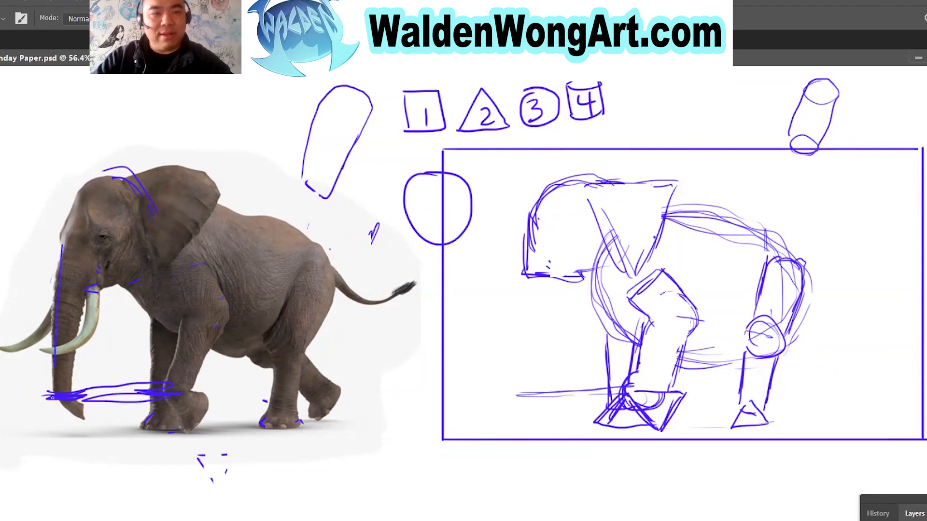
pyautogui.moveTo(88, 266); pyautogui.dragTo(71, 401)
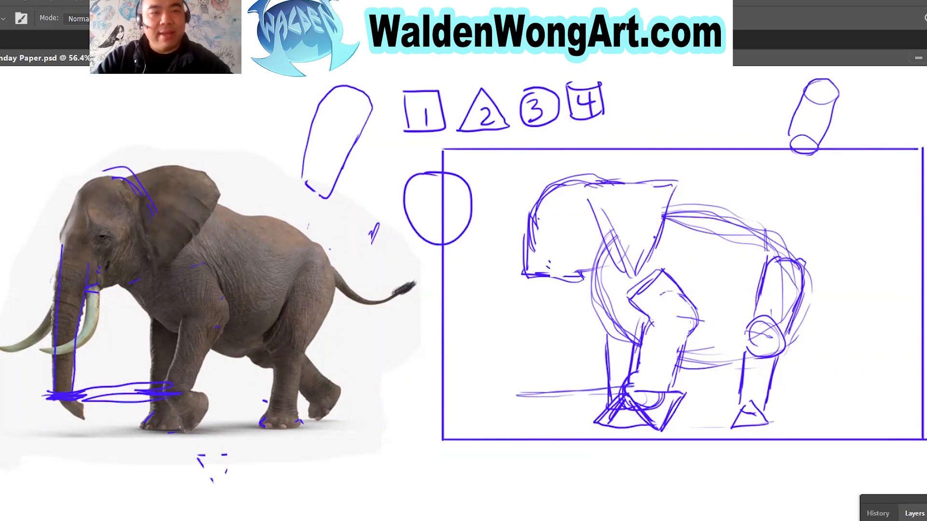
# Brush an example cylinder beside the reference elephant's trunk, undoing the extra straight cylinder above it.
pyautogui.moveTo(27, 218); pyautogui.dragTo(17, 223)
pyautogui.moveTo(4, 344); pyautogui.dragTo(22, 223)
pyautogui.moveTo(19, 122); pyautogui.dragTo(11, 113)
pyautogui.moveTo(11, 116); pyautogui.dragTo(12, 207)
pyautogui.moveTo(43, 117); pyautogui.dragTo(43, 216)
pyautogui.hotkey('ctrl', 'z')
pyautogui.hotkey('ctrl', 'z')
pyautogui.hotkey('ctrl', 'z')
pyautogui.hotkey('ctrl', 'z')
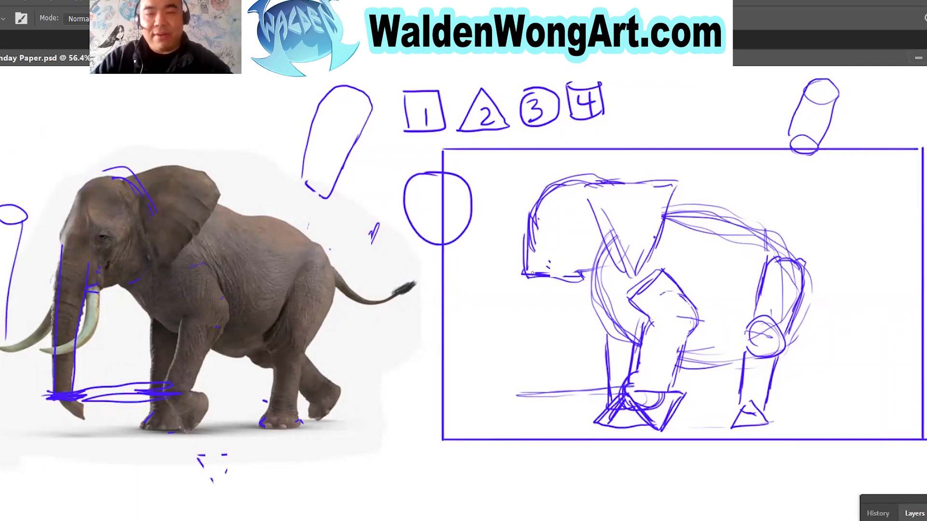
# Sketch the trunk as a tapering cylinder from the trunk base down to the horizontal guide.
pyautogui.moveTo(528, 265); pyautogui.dragTo(521, 393)
pyautogui.moveTo(561, 278); pyautogui.dragTo(547, 365)
pyautogui.moveTo(557, 295); pyautogui.dragTo(544, 384)
pyautogui.moveTo(551, 338); pyautogui.dragTo(541, 386)
pyautogui.moveTo(550, 294); pyautogui.dragTo(538, 386)
pyautogui.moveTo(541, 351); pyautogui.dragTo(532, 399)
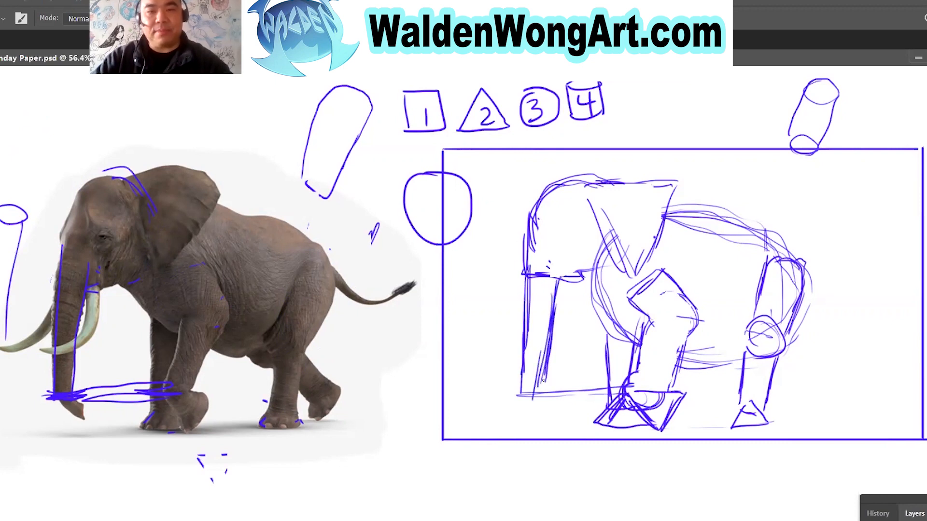
# Erase the horizontal guide between the trunk and front leg on the reference elephant.
pyautogui.press('e')
pyautogui.moveTo(73, 386)
pyautogui.mouseDown()
pyautogui.moveTo(74, 374)
pyautogui.moveTo(94, 368)
pyautogui.moveTo(124, 396)
pyautogui.mouseUp()
pyautogui.moveTo(177, 373)
pyautogui.mouseDown()
pyautogui.moveTo(155, 382)
pyautogui.moveTo(167, 421)
pyautogui.moveTo(110, 383)
pyautogui.mouseUp()
# Draw a ring of two concentric circles following the curled trunk tip on the reference, undoing the extra stroke.
pyautogui.press('b')
pyautogui.moveTo(75, 419)
pyautogui.mouseDown()
pyautogui.moveTo(113, 399)
pyautogui.moveTo(98, 367)
pyautogui.moveTo(67, 363)
pyautogui.moveTo(48, 386)
pyautogui.moveTo(83, 399)
pyautogui.moveTo(94, 385)
pyautogui.moveTo(65, 375)
pyautogui.moveTo(122, 359)
pyautogui.moveTo(60, 390)
pyautogui.moveTo(74, 396)
pyautogui.moveTo(84, 428)
pyautogui.mouseUp()
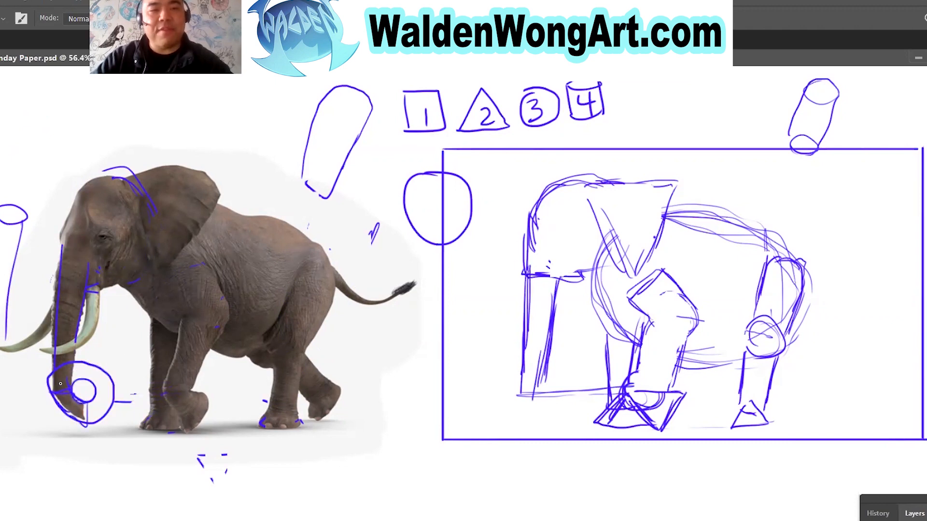
pyautogui.hotkey('ctrl', 'z')
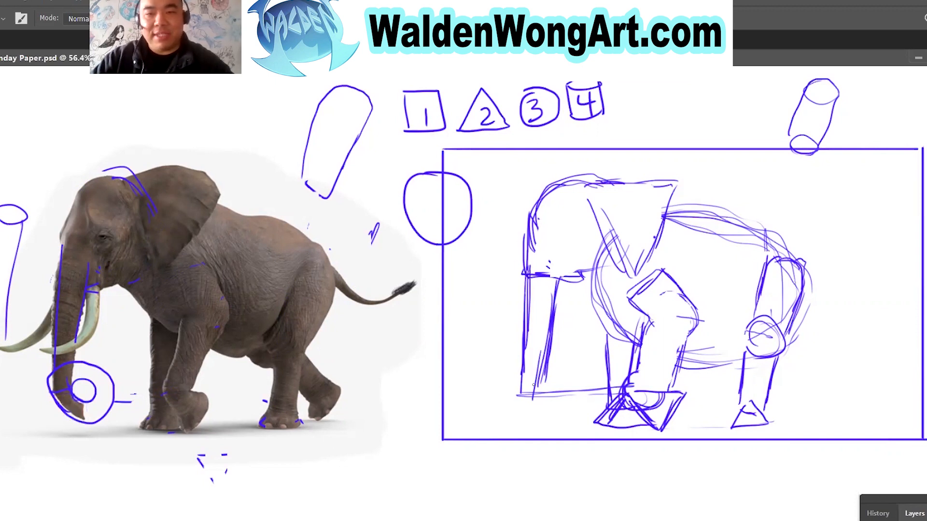
# Sketch the curved trunk tip at the trunk's lower end and erase the guide line crossing it.
pyautogui.moveTo(537, 379)
pyautogui.mouseDown()
pyautogui.moveTo(542, 401)
pyautogui.moveTo(558, 407)
pyautogui.moveTo(545, 411)
pyautogui.moveTo(554, 406)
pyautogui.moveTo(532, 379)
pyautogui.mouseUp()
pyautogui.moveTo(539, 388)
pyautogui.mouseDown()
pyautogui.moveTo(545, 369)
pyautogui.moveTo(554, 399)
pyautogui.moveTo(531, 382)
pyautogui.moveTo(527, 401)
pyautogui.moveTo(537, 406)
pyautogui.mouseUp()
pyautogui.press('e')
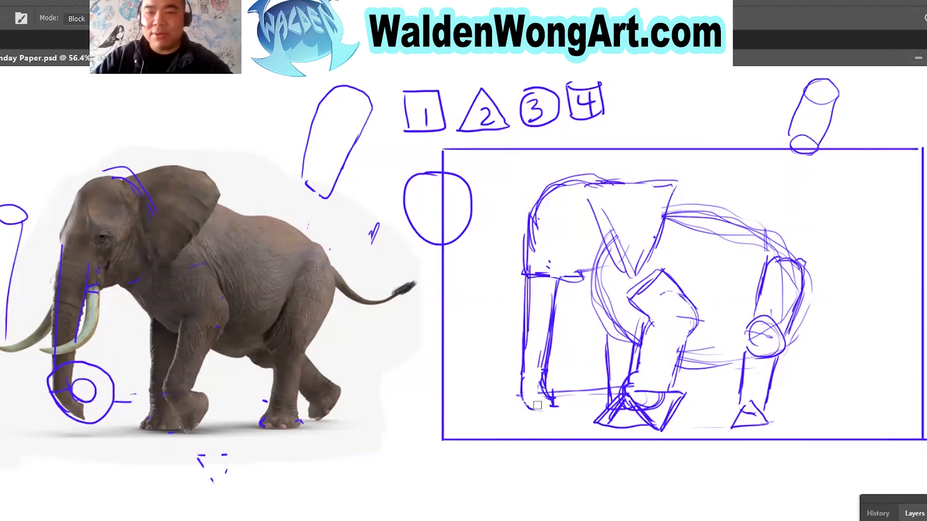
# Erase the ring, trunk, head and cylinder guides on and beside the reference elephant's front.
pyautogui.moveTo(100, 336)
pyautogui.mouseDown()
pyautogui.moveTo(77, 319)
pyautogui.moveTo(72, 300)
pyautogui.moveTo(53, 387)
pyautogui.moveTo(101, 436)
pyautogui.moveTo(52, 350)
pyautogui.moveTo(93, 282)
pyautogui.moveTo(149, 269)
pyautogui.moveTo(107, 160)
pyautogui.moveTo(98, 263)
pyautogui.moveTo(53, 279)
pyautogui.moveTo(6, 222)
pyautogui.moveTo(22, 296)
pyautogui.moveTo(19, 215)
pyautogui.mouseUp()
pyautogui.press('b')
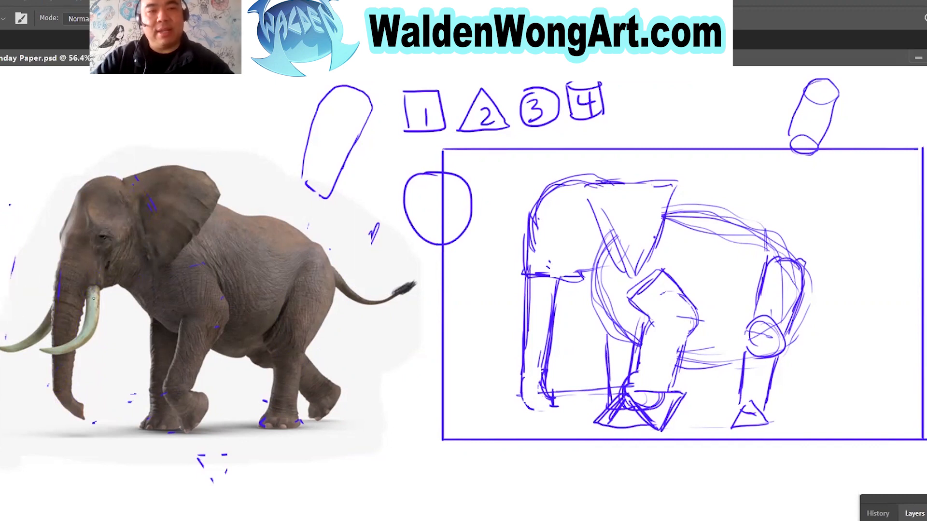
# Sketch a small oval tusk root under the head, undoing the trial tusk strokes on the reference and the sketch.
pyautogui.moveTo(95, 288)
pyautogui.mouseDown()
pyautogui.moveTo(76, 355)
pyautogui.moveTo(32, 319)
pyautogui.moveTo(92, 284)
pyautogui.moveTo(42, 342)
pyautogui.moveTo(96, 288)
pyautogui.moveTo(16, 336)
pyautogui.moveTo(93, 297)
pyautogui.moveTo(89, 287)
pyautogui.moveTo(89, 307)
pyautogui.moveTo(42, 342)
pyautogui.moveTo(72, 349)
pyautogui.moveTo(102, 301)
pyautogui.moveTo(104, 314)
pyautogui.moveTo(48, 338)
pyautogui.mouseUp()
pyautogui.hotkey('ctrl', 'z')
pyautogui.hotkey('ctrl', 'z')
pyautogui.moveTo(563, 272); pyautogui.dragTo(566, 279)
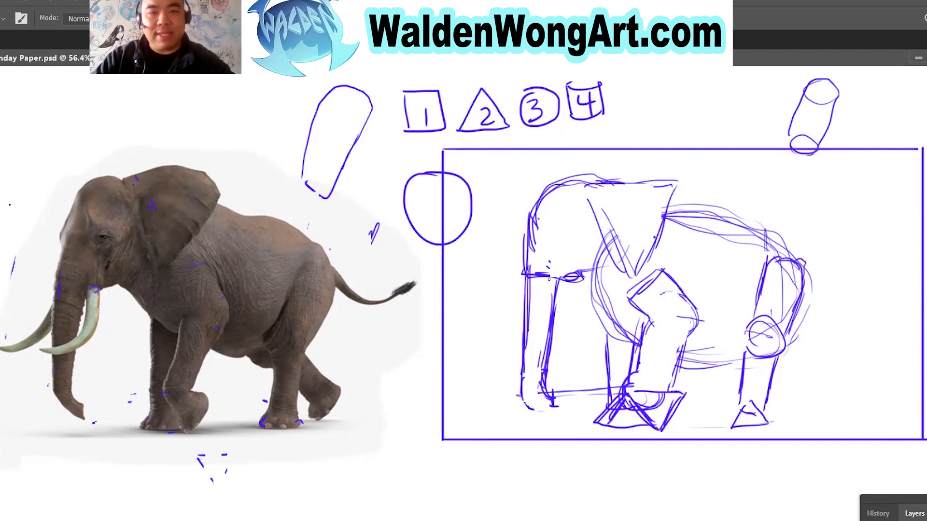
pyautogui.moveTo(566, 280)
pyautogui.mouseDown()
pyautogui.moveTo(559, 313)
pyautogui.moveTo(517, 328)
pyautogui.moveTo(569, 309)
pyautogui.moveTo(572, 277)
pyautogui.mouseUp()
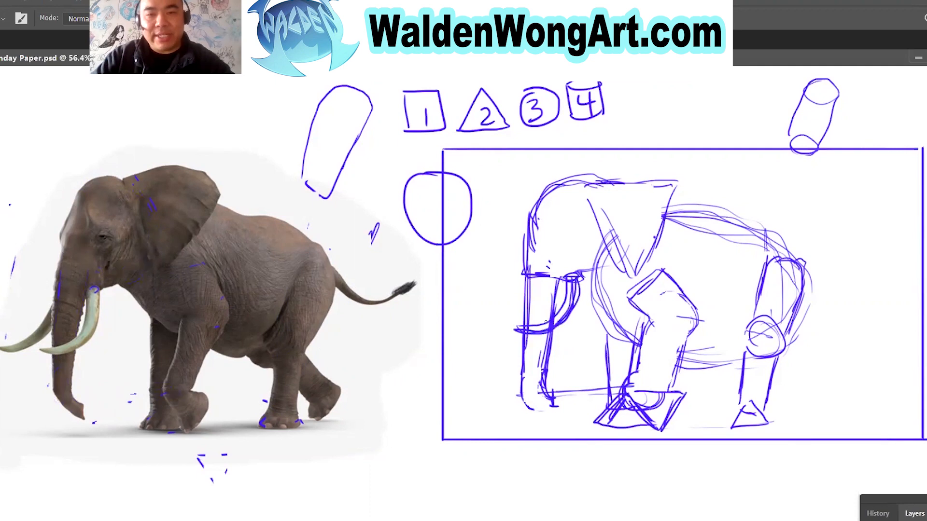
pyautogui.hotkey('ctrl', 'z')
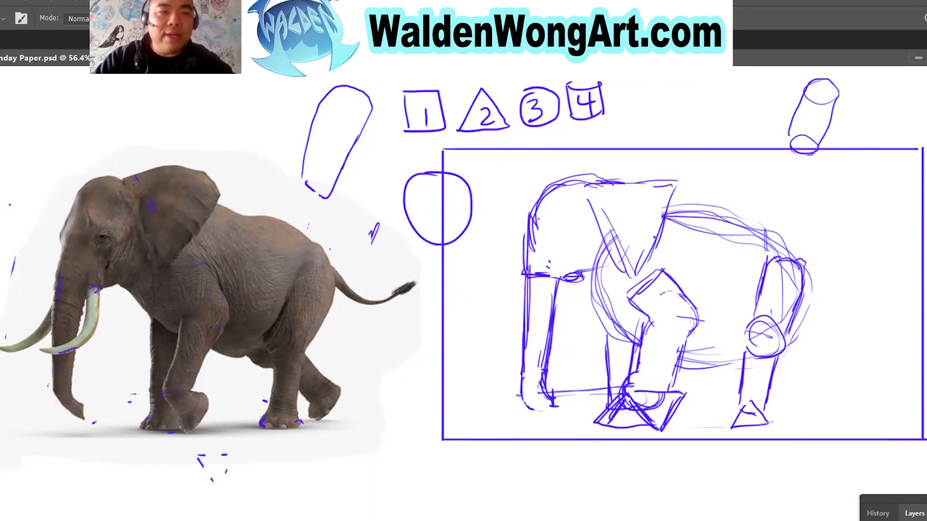
# Mark horizontal levels at the reference's trunk base, tusk tip and trunk tip, and erase the tusk-tip mark.
pyautogui.moveTo(55, 355); pyautogui.dragTo(30, 357)
pyautogui.moveTo(46, 290); pyautogui.dragTo(77, 289)
pyautogui.moveTo(77, 396)
pyautogui.mouseDown()
pyautogui.moveTo(45, 393)
pyautogui.moveTo(81, 388)
pyautogui.mouseUp()
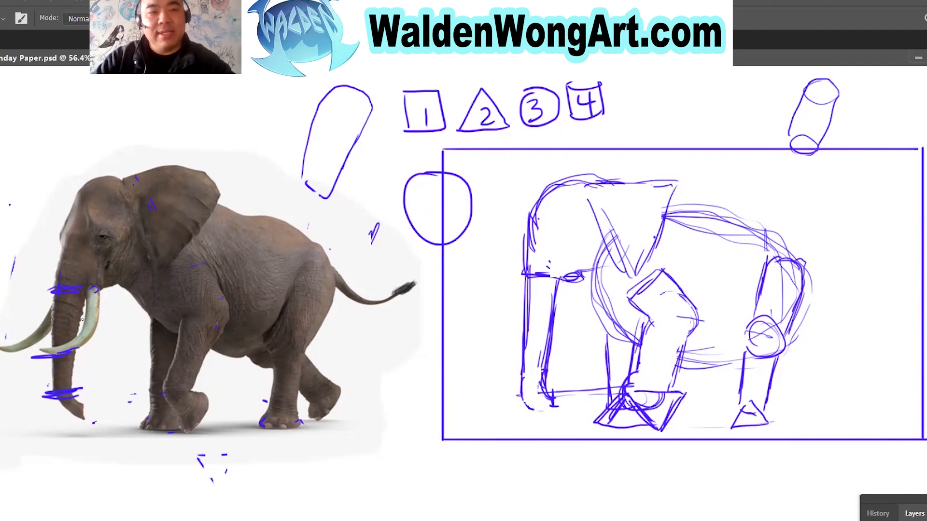
pyautogui.press('e')
pyautogui.moveTo(57, 353)
pyautogui.mouseDown()
pyautogui.moveTo(71, 355)
pyautogui.moveTo(38, 352)
pyautogui.mouseUp()
pyautogui.press('b')
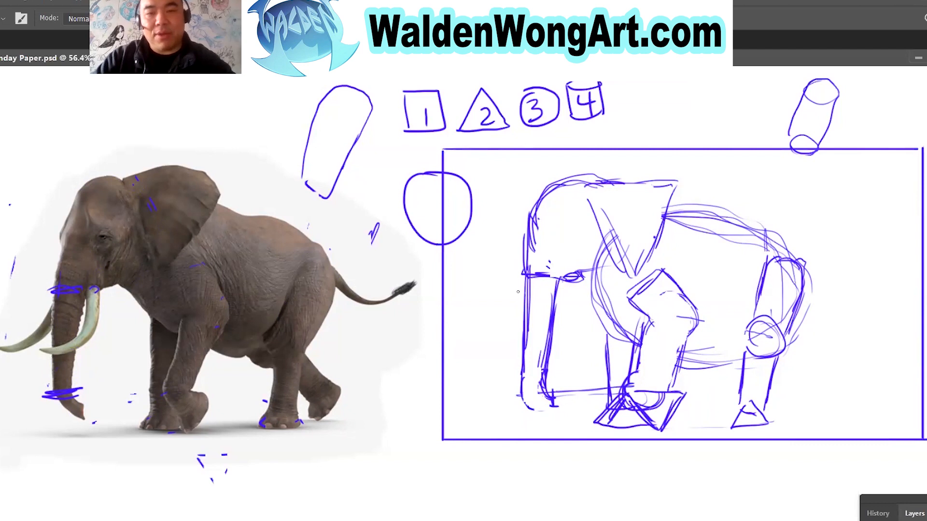
# Sketch the near tusk curving from its oval root across the trunk, and the far tusk curving out in front.
pyautogui.moveTo(534, 341)
pyautogui.mouseDown()
pyautogui.moveTo(546, 340)
pyautogui.moveTo(519, 341)
pyautogui.moveTo(564, 321)
pyautogui.moveTo(575, 282)
pyautogui.moveTo(509, 343)
pyautogui.mouseUp()
pyautogui.moveTo(561, 285)
pyautogui.mouseDown()
pyautogui.moveTo(526, 337)
pyautogui.moveTo(558, 317)
pyautogui.moveTo(509, 334)
pyautogui.moveTo(573, 308)
pyautogui.moveTo(575, 282)
pyautogui.mouseUp()
pyautogui.moveTo(575, 281); pyautogui.dragTo(541, 340)
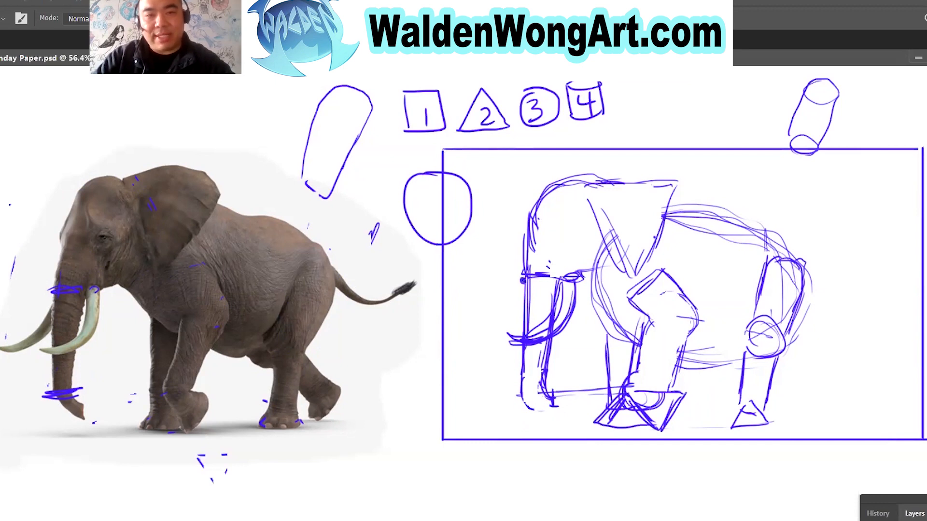
pyautogui.moveTo(515, 303); pyautogui.dragTo(476, 326)
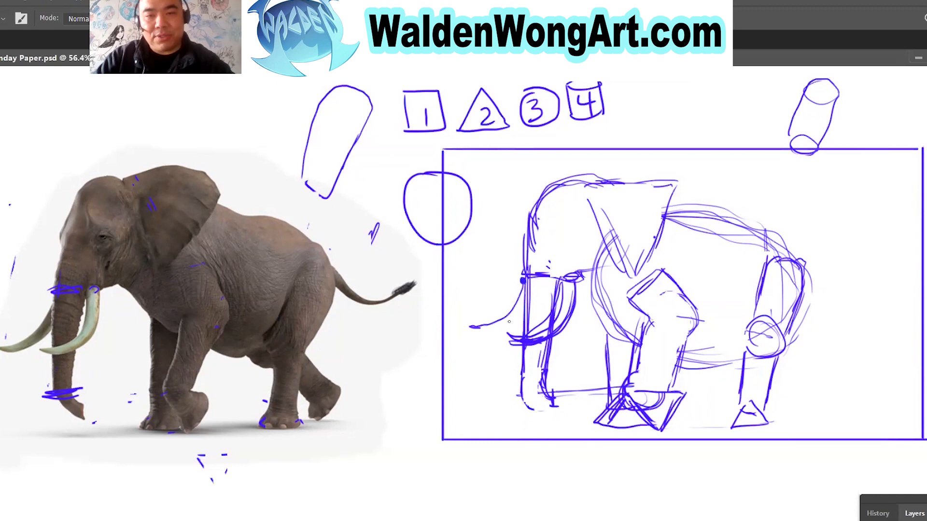
pyautogui.moveTo(524, 308); pyautogui.dragTo(466, 327)
# Erase the example circle beside the frame and the two example cylinders above the drawings.
pyautogui.press('e')
pyautogui.moveTo(415, 255)
pyautogui.mouseDown()
pyautogui.moveTo(406, 238)
pyautogui.moveTo(426, 262)
pyautogui.moveTo(433, 232)
pyautogui.mouseUp()
pyautogui.moveTo(455, 267)
pyautogui.mouseDown()
pyautogui.moveTo(469, 176)
pyautogui.moveTo(466, 205)
pyautogui.mouseUp()
pyautogui.moveTo(353, 93)
pyautogui.mouseDown()
pyautogui.moveTo(344, 161)
pyautogui.moveTo(318, 193)
pyautogui.moveTo(303, 173)
pyautogui.mouseUp()
pyautogui.moveTo(807, 90)
pyautogui.mouseDown()
pyautogui.moveTo(763, 116)
pyautogui.moveTo(856, 79)
pyautogui.moveTo(828, 97)
pyautogui.moveTo(834, 131)
pyautogui.mouseUp()
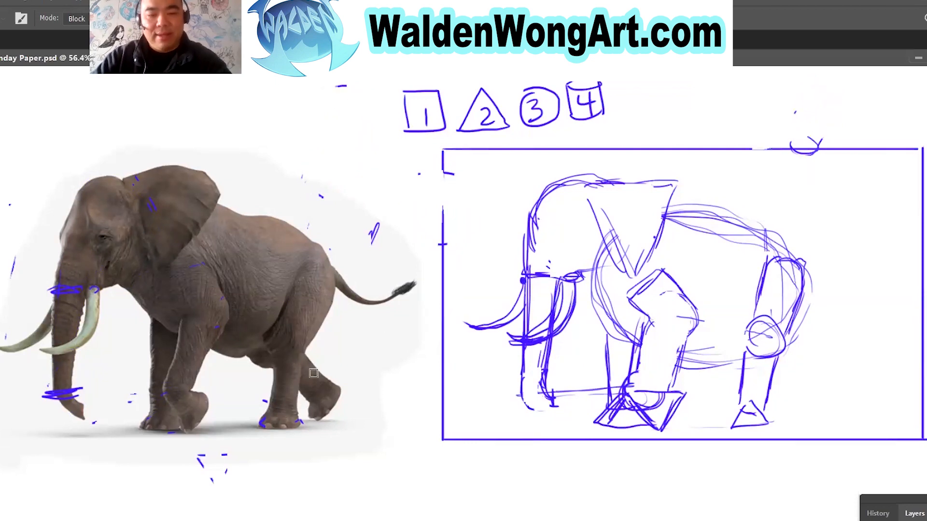
# Mark the reference's far hind leg with two slanted lines and circle the area where the belly meets the hind leg.
pyautogui.press('b')
pyautogui.moveTo(305, 350); pyautogui.dragTo(374, 403)
pyautogui.moveTo(293, 388); pyautogui.dragTo(362, 440)
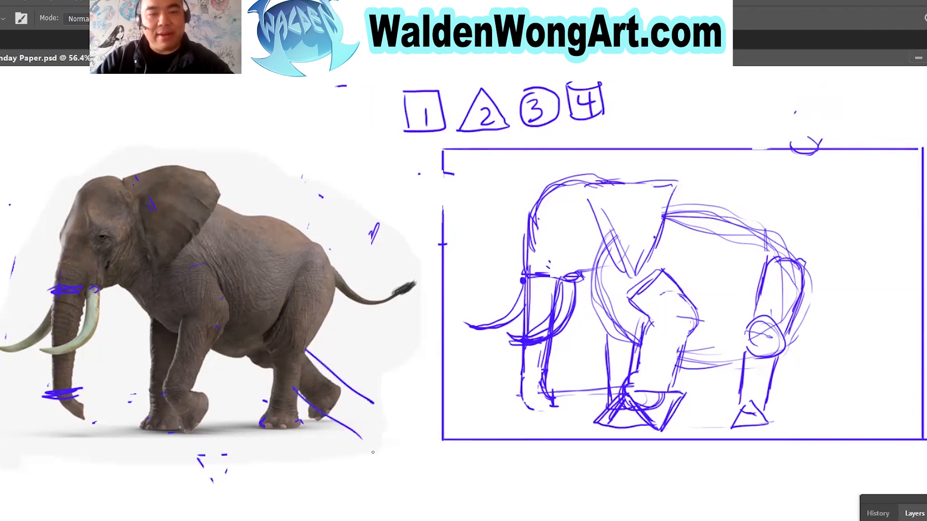
pyautogui.moveTo(249, 352)
pyautogui.mouseDown()
pyautogui.moveTo(264, 371)
pyautogui.moveTo(241, 372)
pyautogui.mouseUp()
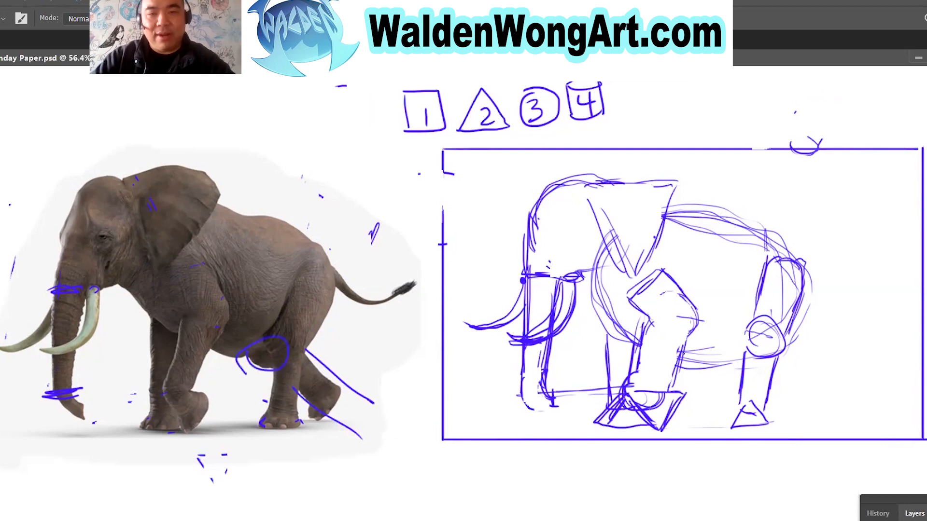
# Sketch a rounded curve where the belly meets the hind leg and two slanted lines for the far hind leg.
pyautogui.moveTo(736, 371); pyautogui.dragTo(721, 343)
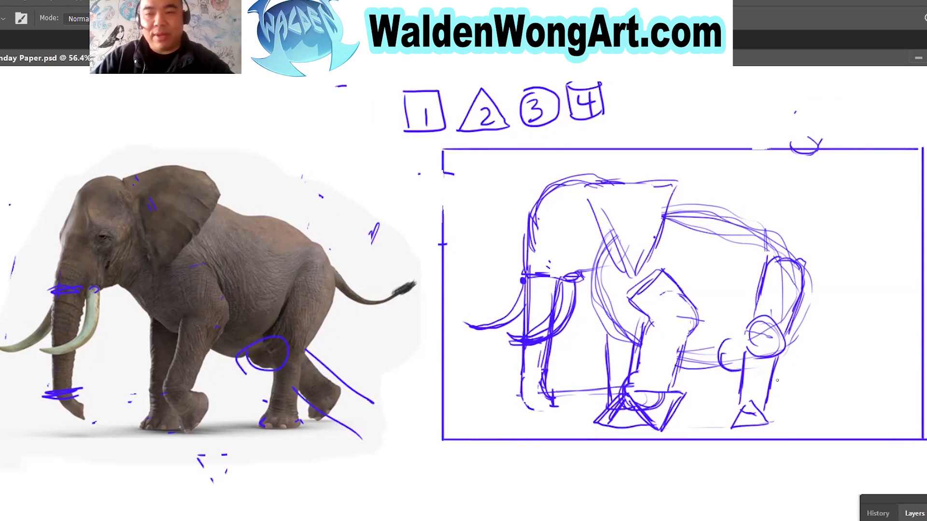
pyautogui.moveTo(774, 379); pyautogui.dragTo(816, 417)
pyautogui.moveTo(789, 351); pyautogui.dragTo(838, 396)
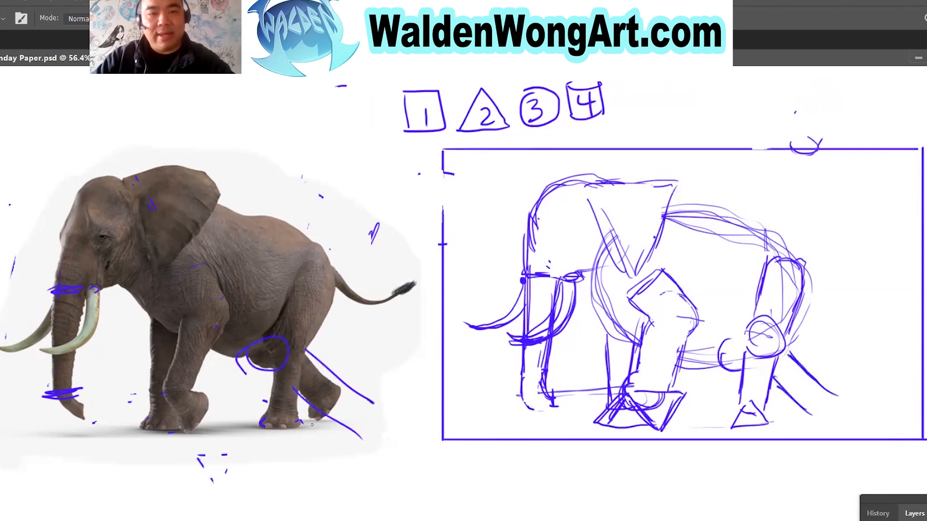
# Erase the slanted hind-leg guides on the reference, then circle its far hind foot and erase that circle.
pyautogui.press('e')
pyautogui.moveTo(305, 352); pyautogui.dragTo(376, 432)
pyautogui.press('b')
pyautogui.moveTo(300, 360)
pyautogui.mouseDown()
pyautogui.moveTo(323, 385)
pyautogui.moveTo(310, 415)
pyautogui.moveTo(333, 382)
pyautogui.mouseUp()
pyautogui.hotkey('ctrl', 'z')
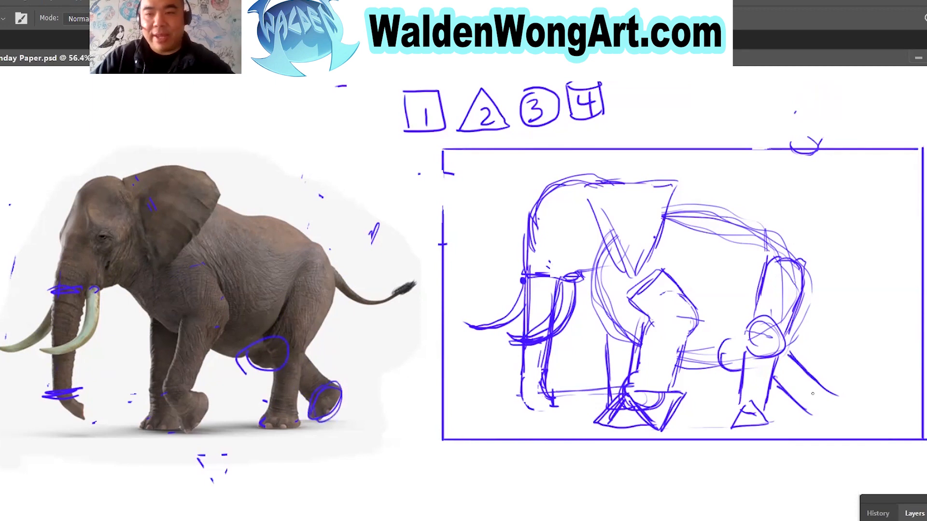
pyautogui.press('e')
pyautogui.moveTo(329, 422)
pyautogui.mouseDown()
pyautogui.moveTo(317, 420)
pyautogui.moveTo(336, 380)
pyautogui.moveTo(342, 405)
pyautogui.mouseUp()
# Sketch a circle for the far hind foot at the end of the slanted leg lines.
pyautogui.press('v')
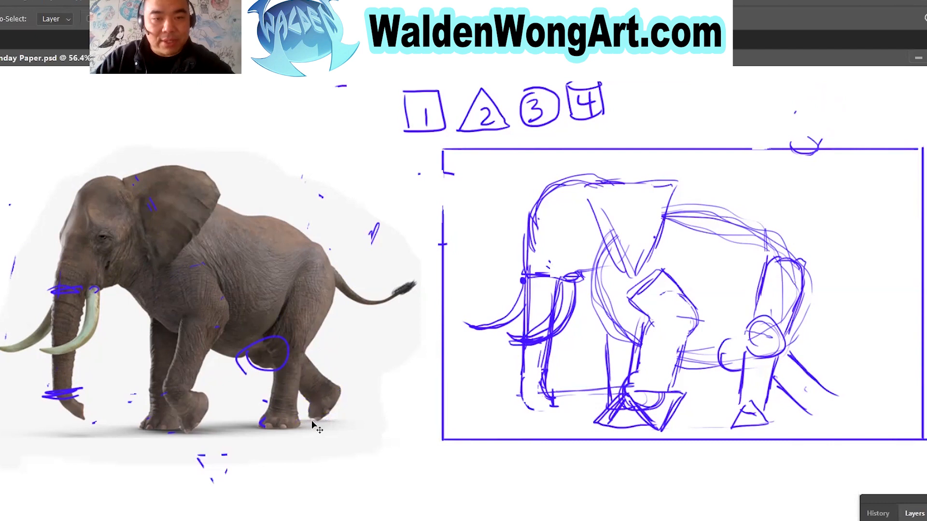
pyautogui.press('b')
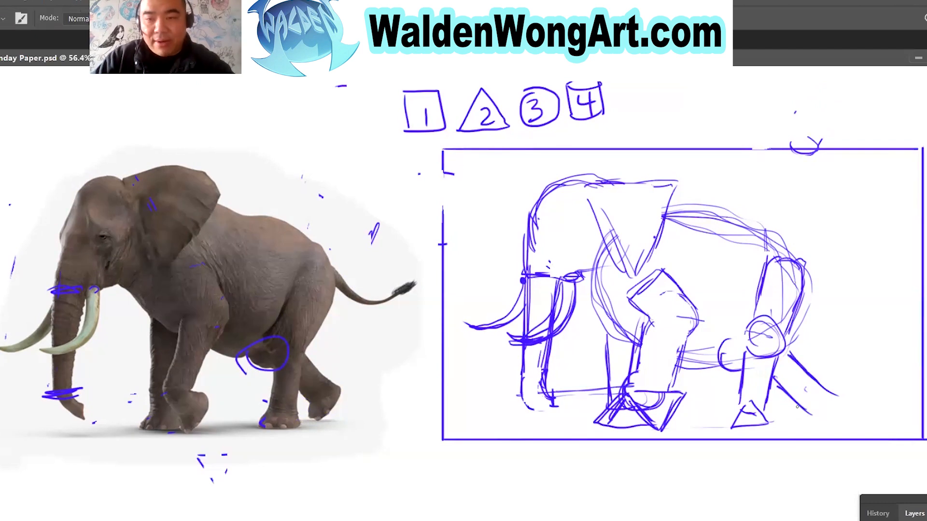
pyautogui.moveTo(801, 379)
pyautogui.mouseDown()
pyautogui.moveTo(803, 408)
pyautogui.moveTo(823, 382)
pyautogui.moveTo(825, 394)
pyautogui.moveTo(790, 404)
pyautogui.mouseUp()
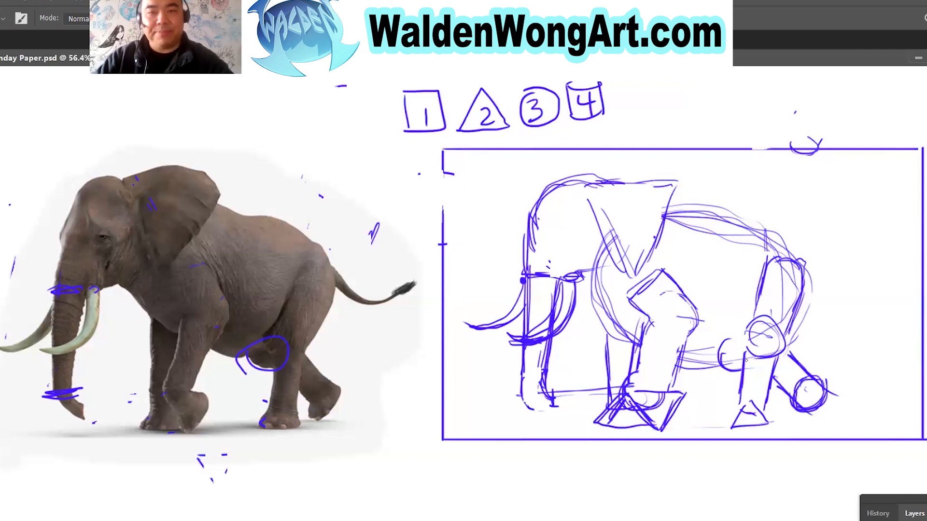
# Erase overlapping construction lines inside the head, tusk, ear, leg joints and feet, plus the guide between trunk and front leg.
pyautogui.press('e')
pyautogui.moveTo(565, 271); pyautogui.dragTo(548, 261)
pyautogui.moveTo(561, 325); pyautogui.dragTo(569, 312)
pyautogui.moveTo(608, 239)
pyautogui.mouseDown()
pyautogui.moveTo(613, 222)
pyautogui.moveTo(606, 269)
pyautogui.moveTo(662, 296)
pyautogui.moveTo(652, 275)
pyautogui.mouseUp()
pyautogui.moveTo(773, 321)
pyautogui.mouseDown()
pyautogui.moveTo(763, 357)
pyautogui.moveTo(782, 338)
pyautogui.moveTo(711, 348)
pyautogui.mouseUp()
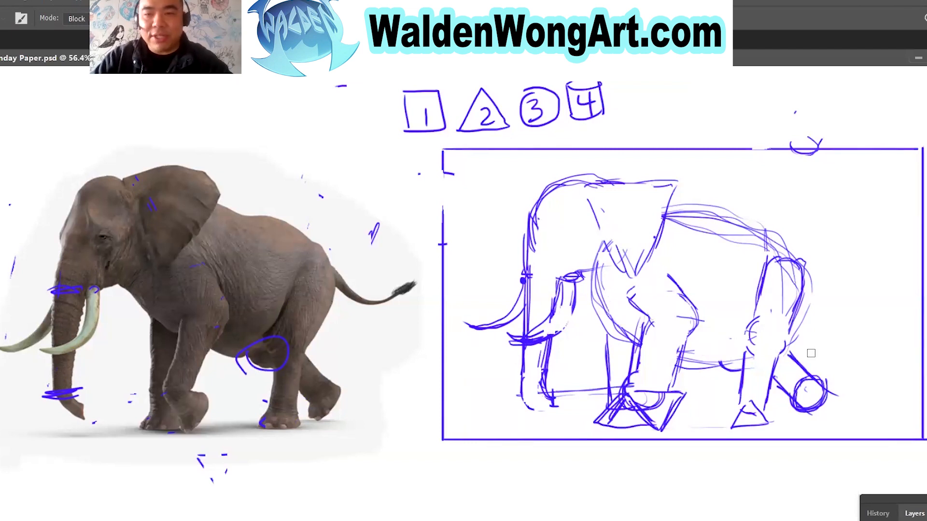
pyautogui.moveTo(795, 372); pyautogui.dragTo(812, 397)
pyautogui.moveTo(758, 410)
pyautogui.mouseDown()
pyautogui.moveTo(750, 399)
pyautogui.moveTo(742, 412)
pyautogui.mouseUp()
pyautogui.moveTo(638, 383)
pyautogui.mouseDown()
pyautogui.moveTo(659, 403)
pyautogui.moveTo(553, 395)
pyautogui.mouseUp()
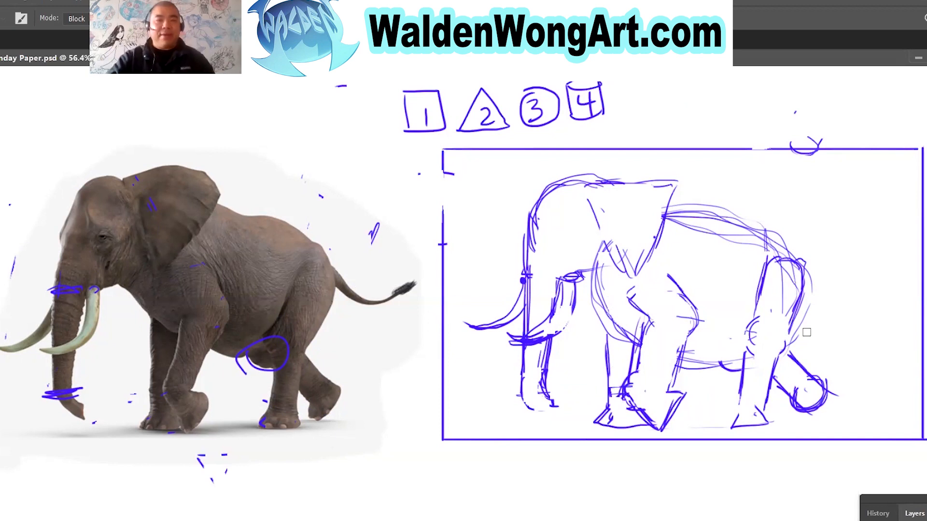
# Sketch the curved tail from the rump with a small oval tuft at its end, undoing the strokes on the reference tail.
pyautogui.press('b')
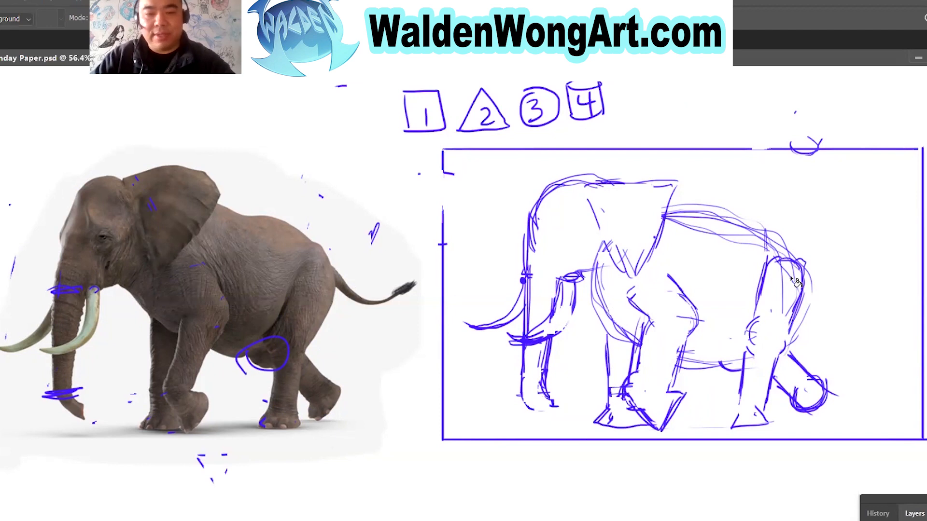
pyautogui.moveTo(334, 267)
pyautogui.mouseDown()
pyautogui.moveTo(338, 239)
pyautogui.moveTo(321, 290)
pyautogui.moveTo(367, 302)
pyautogui.mouseUp()
pyautogui.hotkey('ctrl', 'z')
pyautogui.hotkey('ctrl', 'z')
pyautogui.moveTo(806, 271)
pyautogui.mouseDown()
pyautogui.moveTo(873, 269)
pyautogui.moveTo(842, 290)
pyautogui.moveTo(813, 276)
pyautogui.mouseUp()
pyautogui.moveTo(808, 276)
pyautogui.mouseDown()
pyautogui.moveTo(848, 293)
pyautogui.moveTo(875, 274)
pyautogui.mouseUp()
pyautogui.moveTo(879, 268)
pyautogui.mouseDown()
pyautogui.moveTo(853, 296)
pyautogui.moveTo(893, 252)
pyautogui.moveTo(879, 250)
pyautogui.mouseUp()
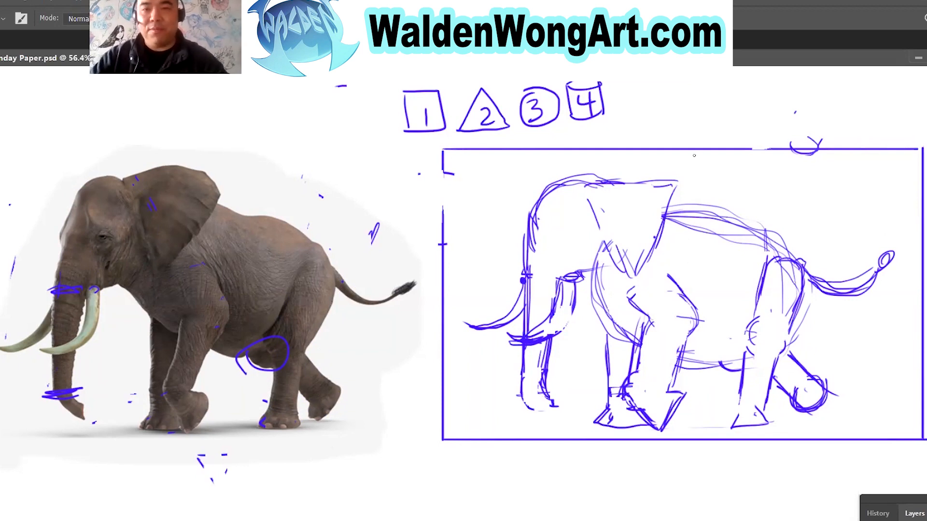
pyautogui.moveTo(701, 429); pyautogui.dragTo(709, 433)
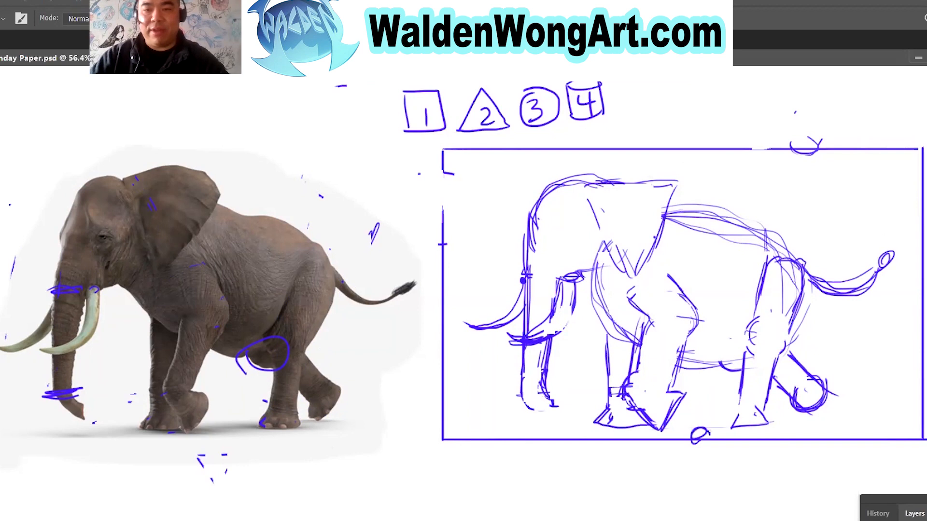
pyautogui.hotkey('ctrl', 'z')
pyautogui.moveTo(900, 281); pyautogui.dragTo(894, 305)
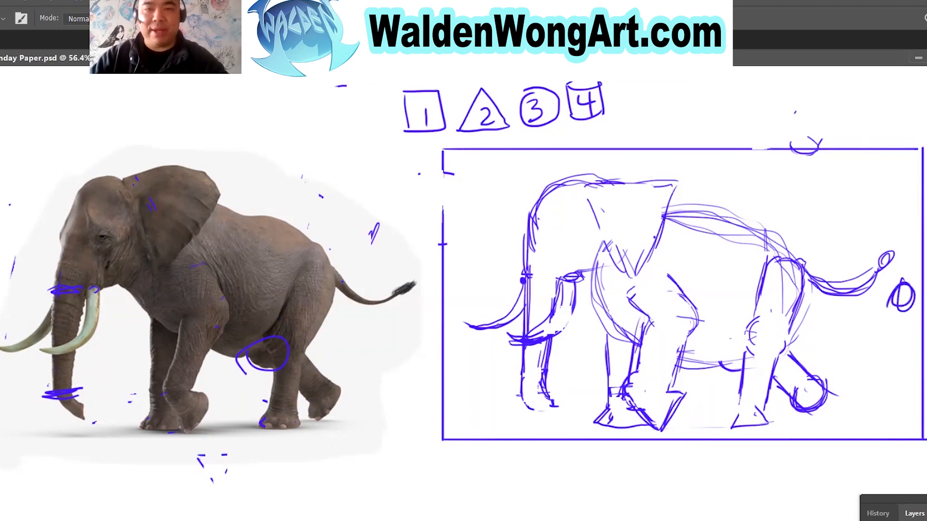
pyautogui.hotkey('ctrl', 'z')
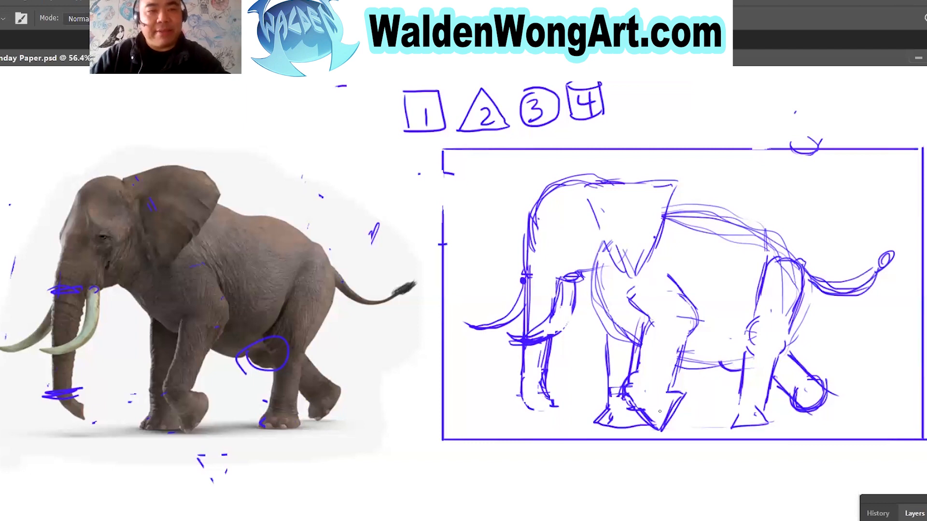
# Lower the Sketch layer's opacity to 29% and lock the layer.
pyautogui.click(914, 513)
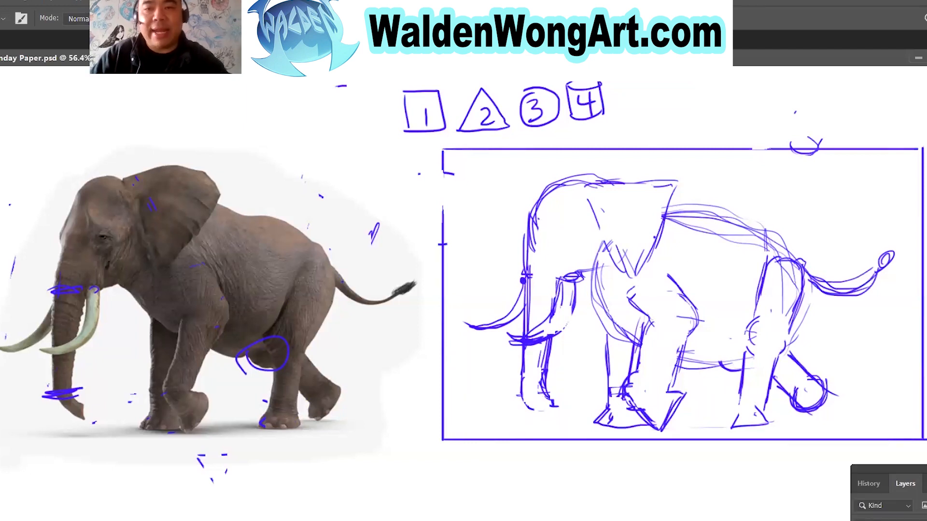
pyautogui.moveTo(712, 190); pyautogui.dragTo(709, 120)
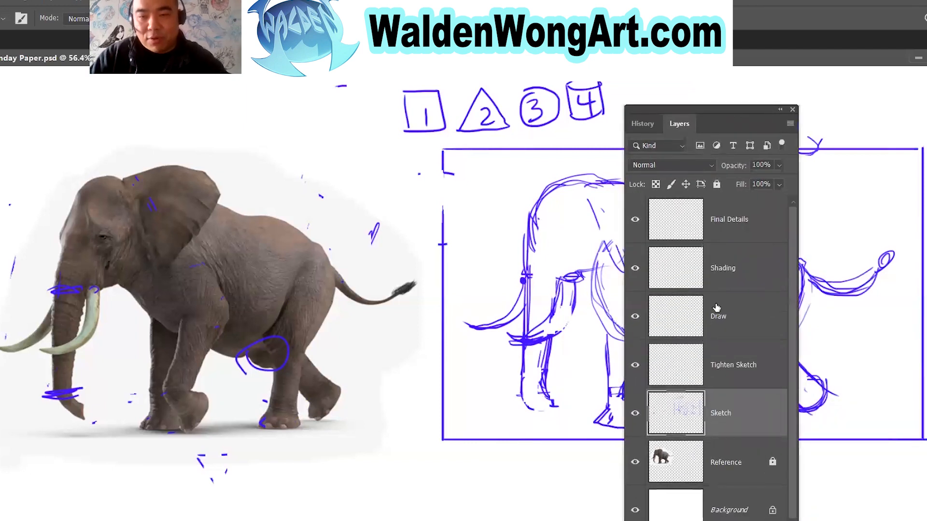
pyautogui.click(716, 184)
pyautogui.click(716, 184)
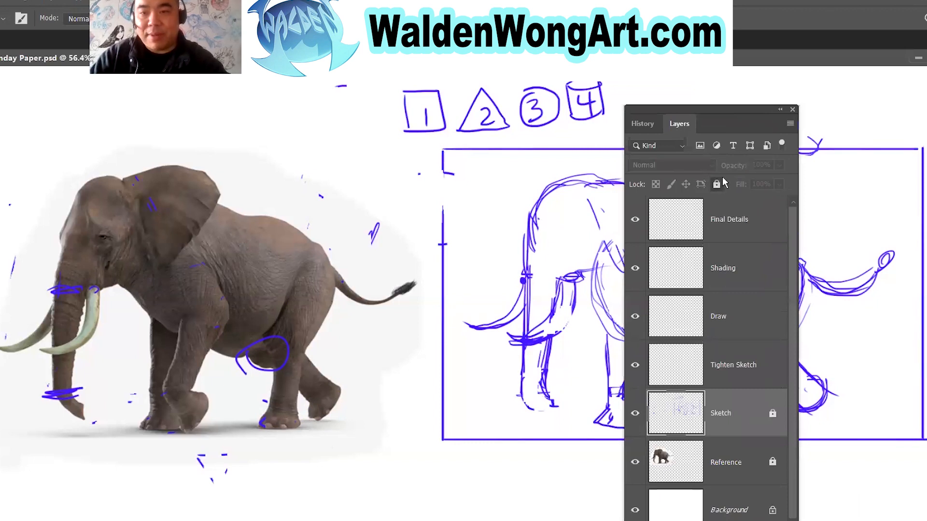
pyautogui.click(779, 166)
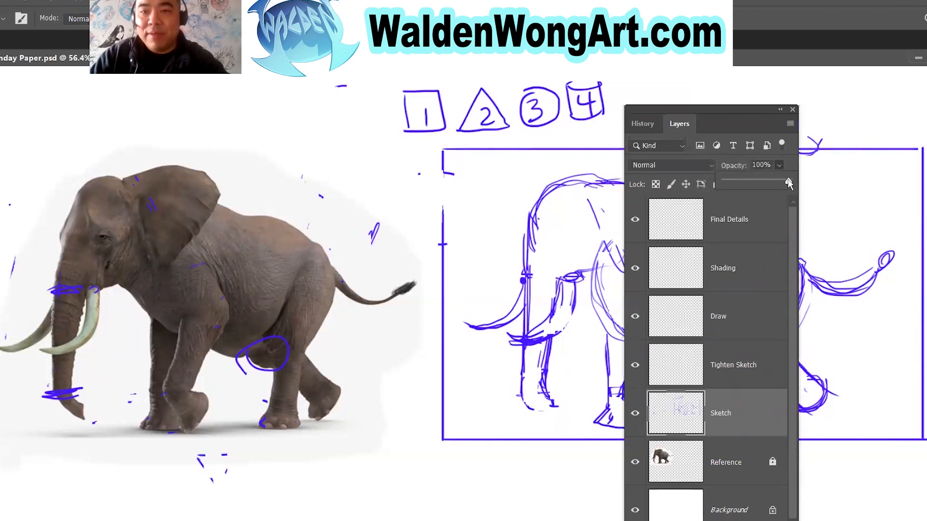
pyautogui.moveTo(732, 108); pyautogui.dragTo(345, 91)
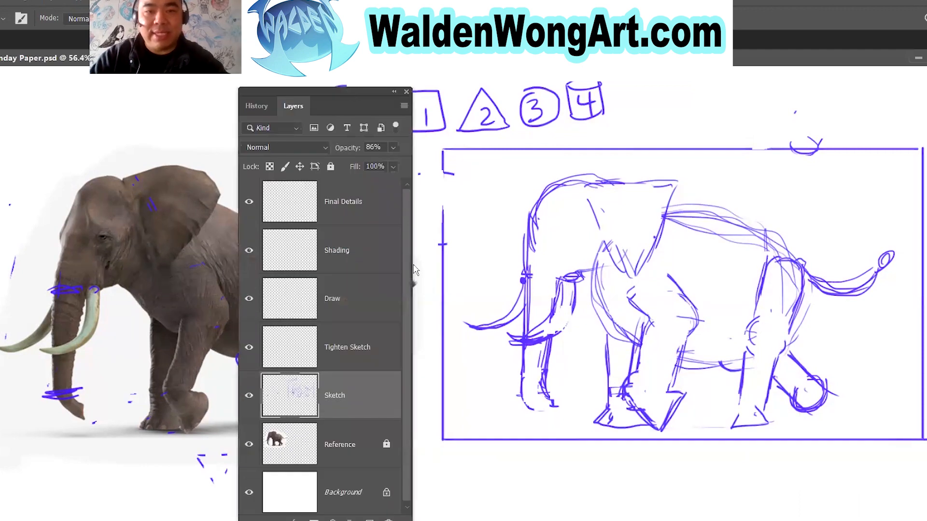
pyautogui.click(393, 148)
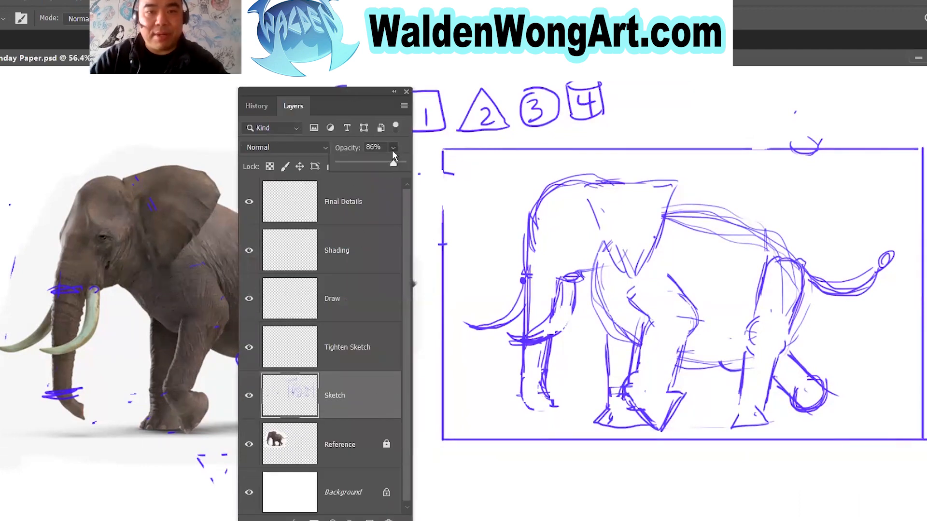
pyautogui.moveTo(372, 164); pyautogui.dragTo(357, 165)
pyautogui.click(382, 408)
pyautogui.click(330, 167)
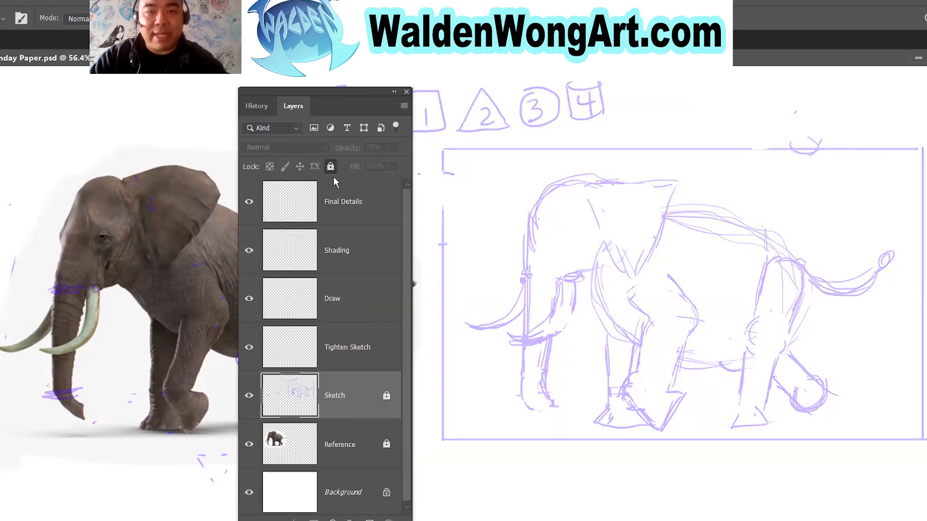
# Make the Tighten Sketch layer active and set the foreground color to red.
pyautogui.click(361, 361)
pyautogui.moveTo(316, 92); pyautogui.dragTo(889, 457)
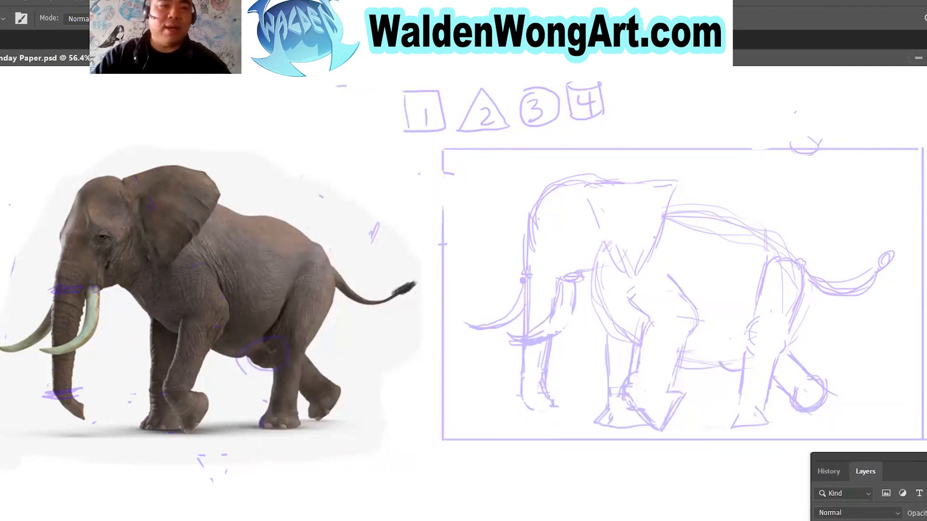
pyautogui.click(332, 318)
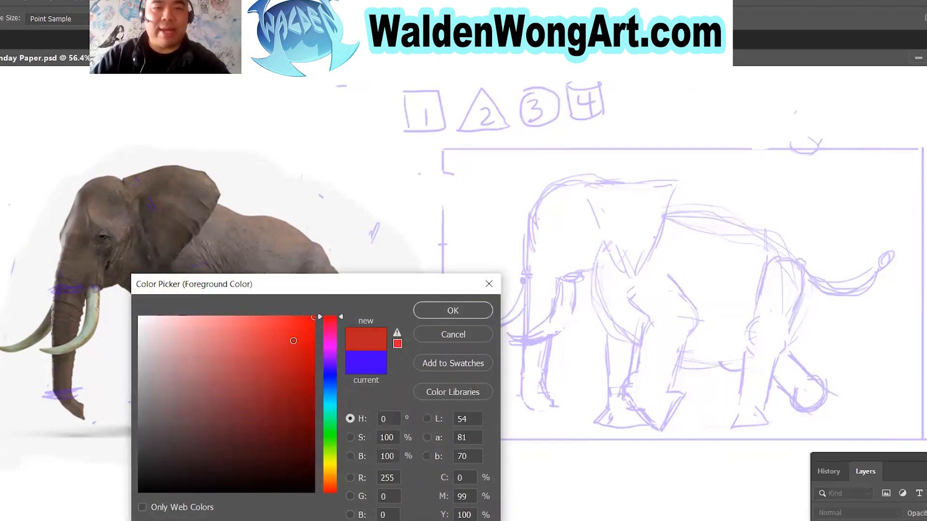
pyautogui.click(436, 311)
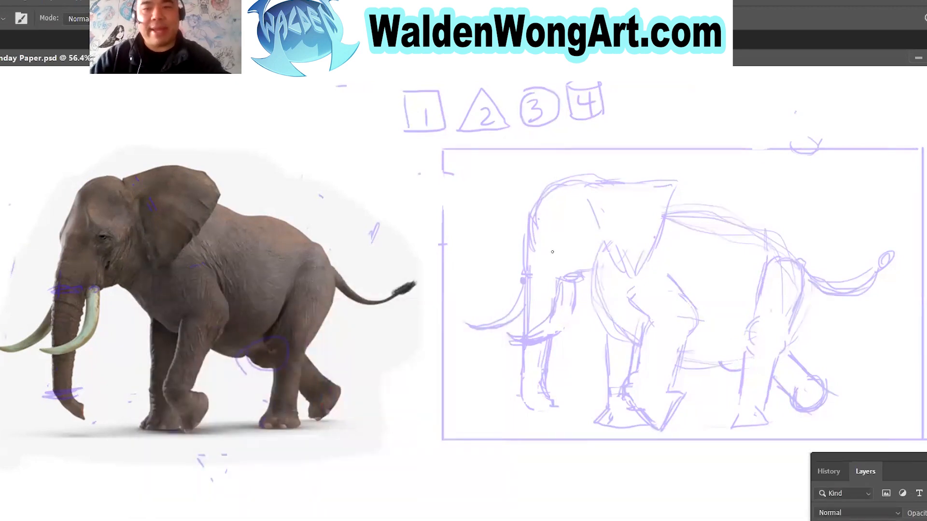
# Trace the crown of the head and the ear's full outline in red over the sketch.
pyautogui.hscroll(-1, 631, 298)
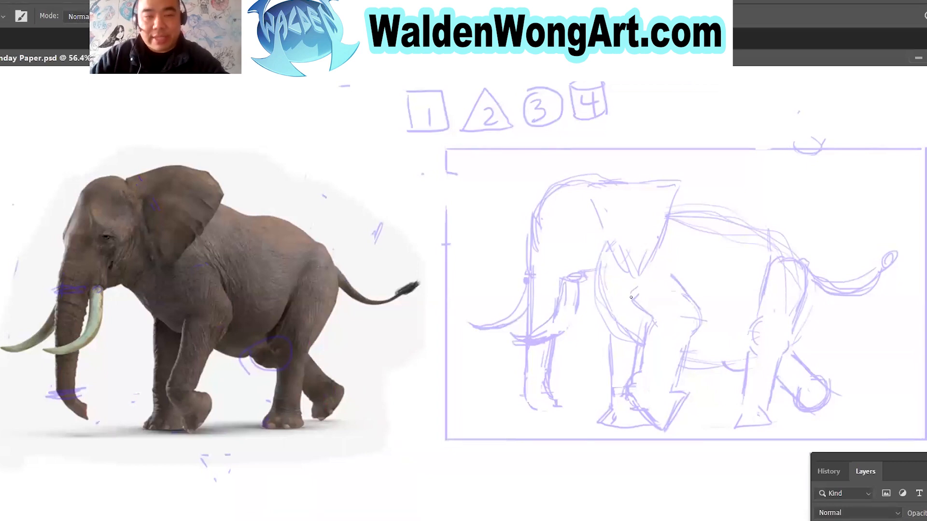
pyautogui.press('f')
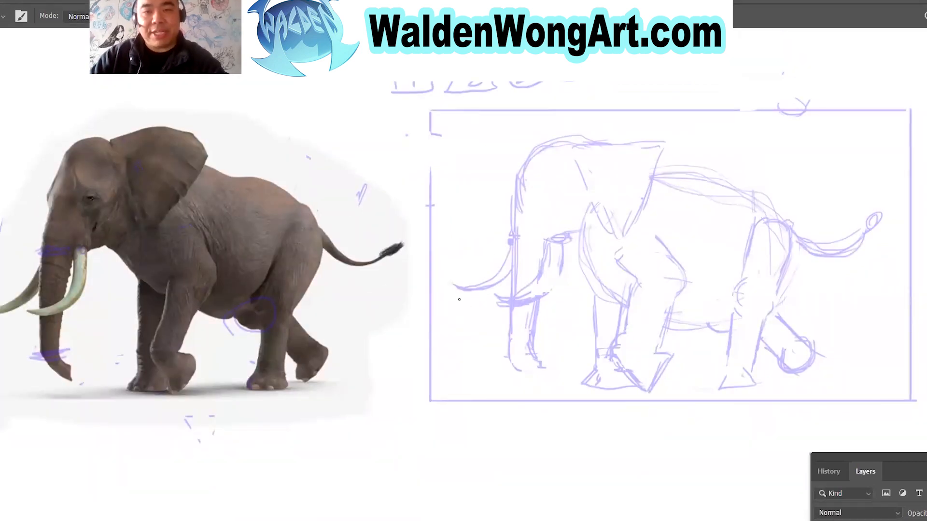
pyautogui.press('f')
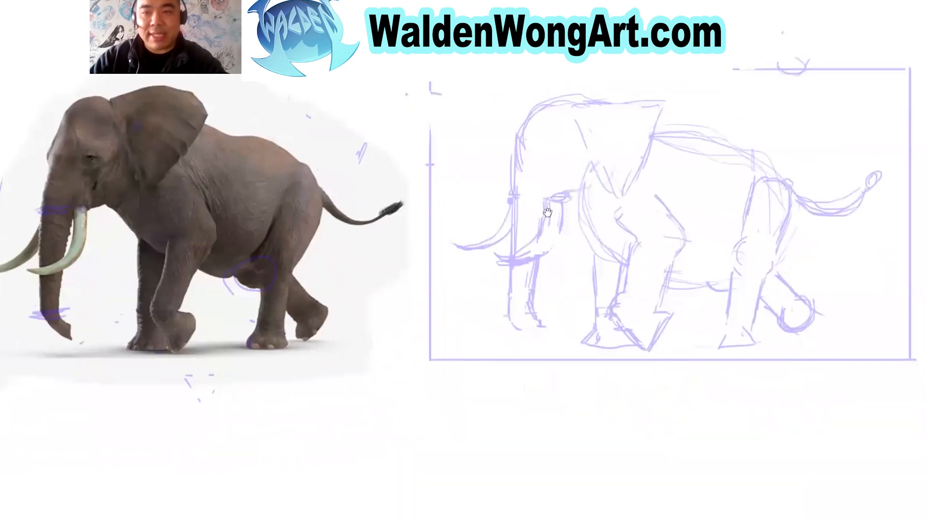
pyautogui.moveTo(549, 215); pyautogui.dragTo(569, 272)
pyautogui.click(594, 243)
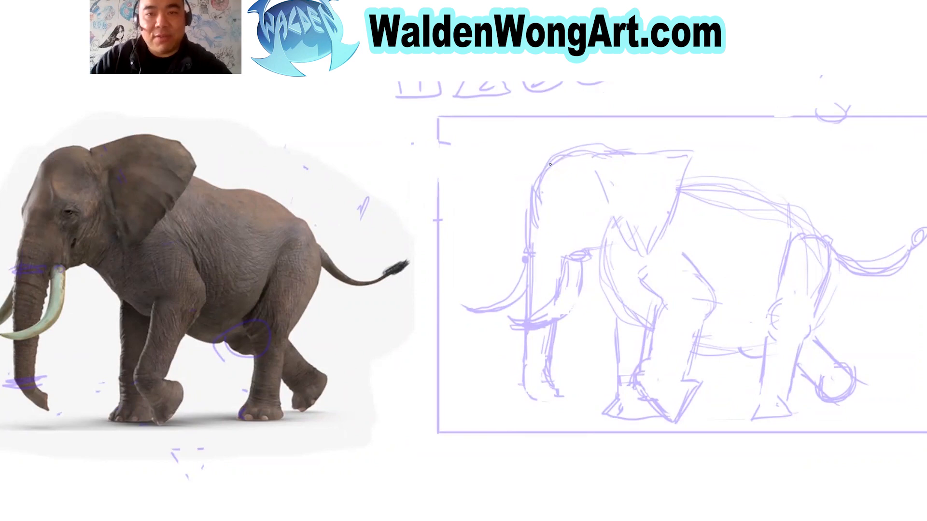
pyautogui.moveTo(547, 163)
pyautogui.mouseDown()
pyautogui.moveTo(573, 149)
pyautogui.moveTo(561, 155)
pyautogui.moveTo(611, 148)
pyautogui.mouseUp()
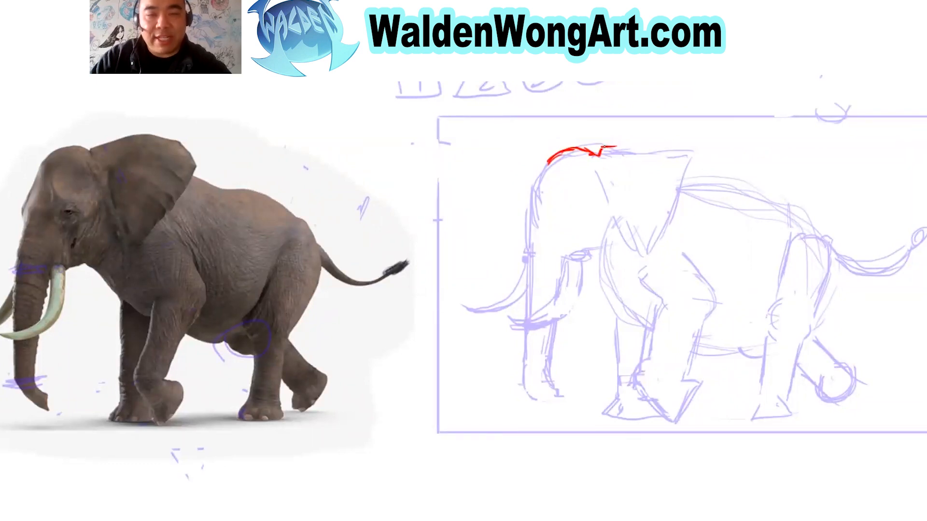
pyautogui.moveTo(611, 146)
pyautogui.mouseDown()
pyautogui.moveTo(678, 137)
pyautogui.moveTo(697, 157)
pyautogui.mouseUp()
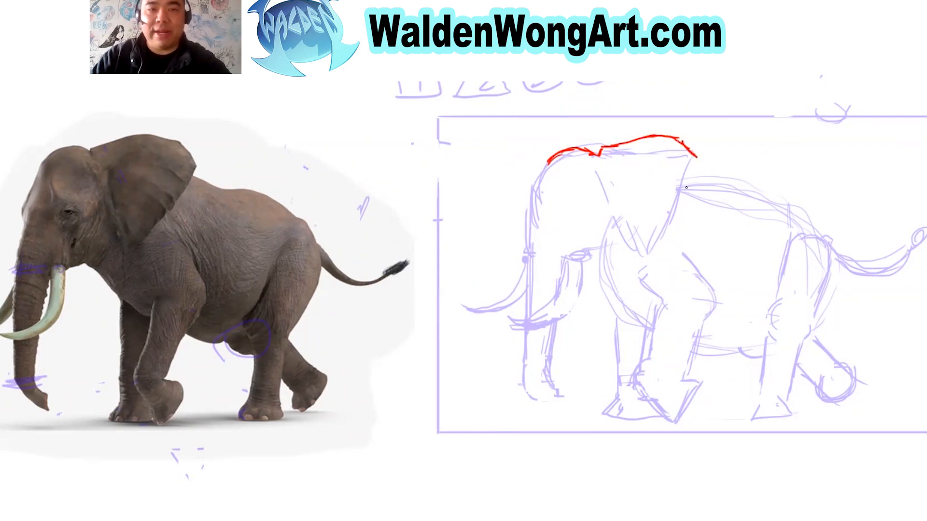
pyautogui.moveTo(698, 155)
pyautogui.mouseDown()
pyautogui.moveTo(652, 257)
pyautogui.moveTo(635, 255)
pyautogui.moveTo(613, 218)
pyautogui.mouseUp()
pyautogui.moveTo(602, 187); pyautogui.dragTo(641, 257)
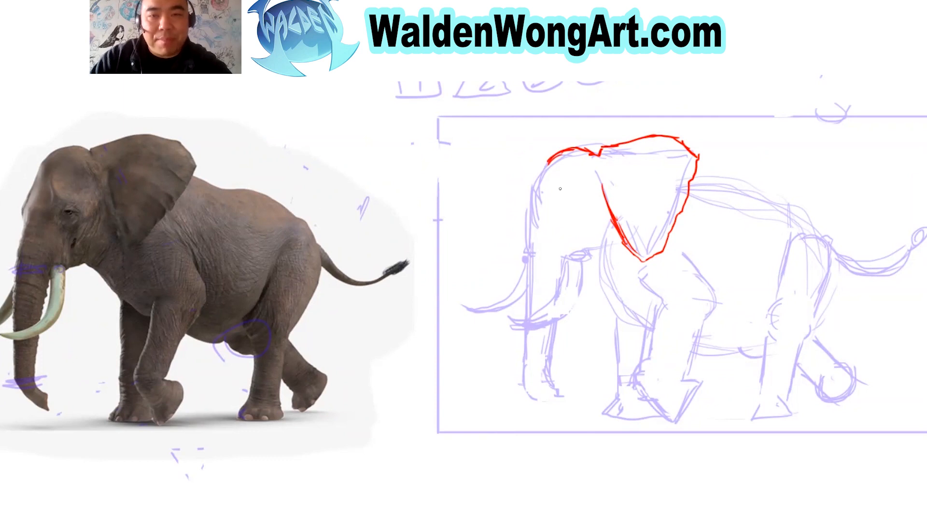
# Trace the forehead, the brow bump, the upper front edge of the trunk and the mouth line.
pyautogui.moveTo(541, 185)
pyautogui.mouseDown()
pyautogui.moveTo(535, 211)
pyautogui.moveTo(547, 226)
pyautogui.moveTo(525, 206)
pyautogui.moveTo(528, 180)
pyautogui.moveTo(546, 161)
pyautogui.moveTo(526, 208)
pyautogui.moveTo(530, 236)
pyautogui.mouseUp()
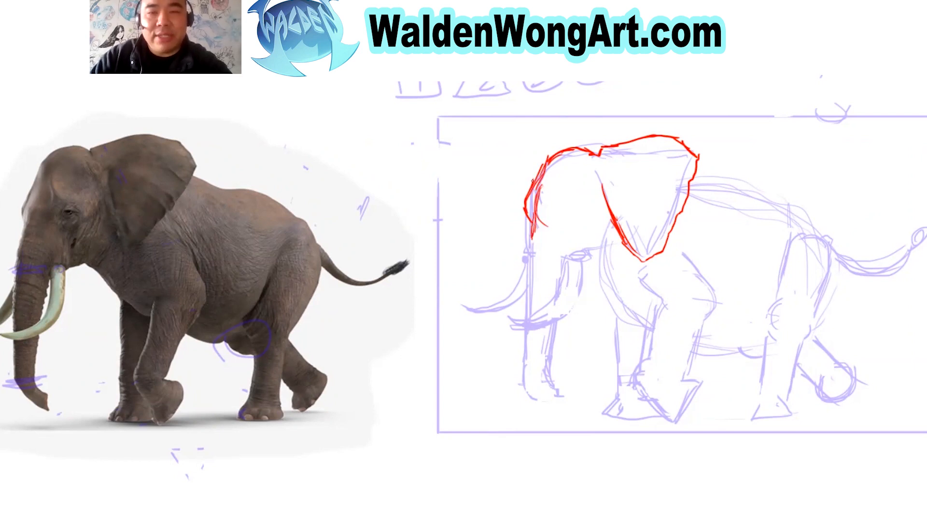
pyautogui.moveTo(550, 152); pyautogui.dragTo(545, 162)
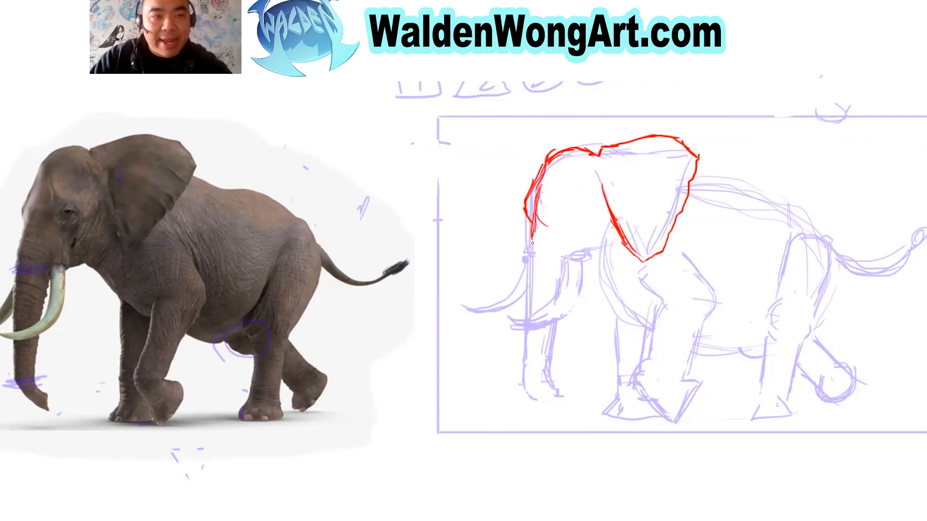
pyautogui.moveTo(534, 235); pyautogui.dragTo(531, 250)
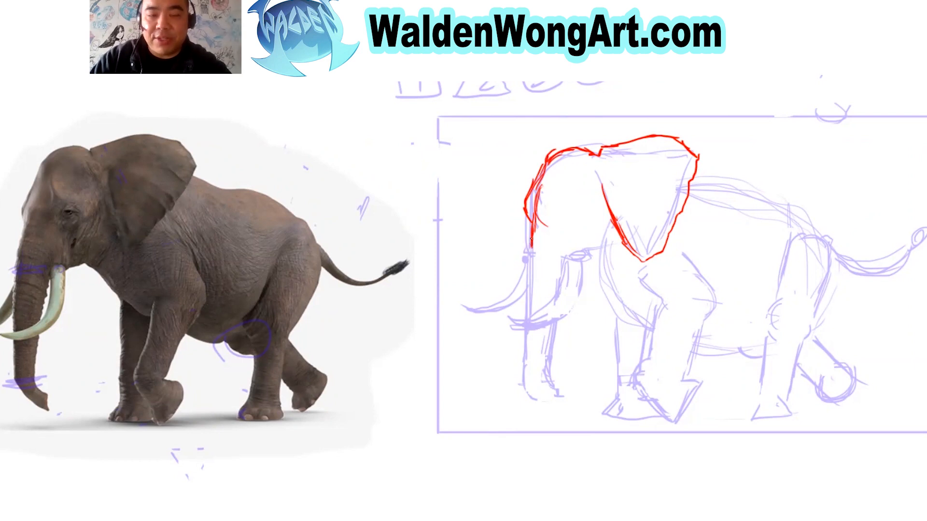
pyautogui.moveTo(530, 264); pyautogui.dragTo(530, 313)
pyautogui.moveTo(562, 259)
pyautogui.mouseDown()
pyautogui.moveTo(585, 254)
pyautogui.moveTo(583, 224)
pyautogui.moveTo(584, 249)
pyautogui.moveTo(619, 243)
pyautogui.moveTo(583, 256)
pyautogui.moveTo(590, 251)
pyautogui.mouseUp()
# Erase the ear's front edge and redraw it further back to narrow the ear.
pyautogui.press('e')
pyautogui.moveTo(604, 186)
pyautogui.mouseDown()
pyautogui.moveTo(626, 237)
pyautogui.moveTo(651, 256)
pyautogui.mouseUp()
pyautogui.press('b')
pyautogui.moveTo(616, 189)
pyautogui.mouseDown()
pyautogui.moveTo(638, 236)
pyautogui.moveTo(661, 250)
pyautogui.mouseUp()
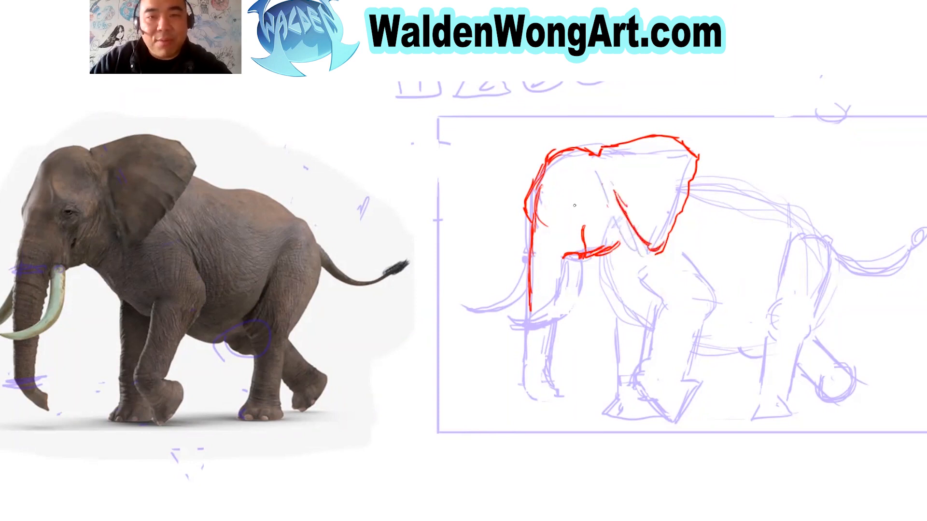
# Draw a circle with crossing guide lines over the reference head to locate the eye, undoing and redrawing misplaced guides.
pyautogui.moveTo(63, 157)
pyautogui.mouseDown()
pyautogui.moveTo(34, 245)
pyautogui.moveTo(55, 158)
pyautogui.moveTo(79, 271)
pyautogui.mouseUp()
pyautogui.moveTo(36, 222)
pyautogui.mouseDown()
pyautogui.moveTo(43, 247)
pyautogui.moveTo(21, 198)
pyautogui.moveTo(98, 147)
pyautogui.moveTo(80, 264)
pyautogui.mouseUp()
pyautogui.press('ctrl')
pyautogui.hotkey('ctrl', 'z')
pyautogui.hotkey('ctrl', 'z')
pyautogui.moveTo(84, 146); pyautogui.dragTo(90, 263)
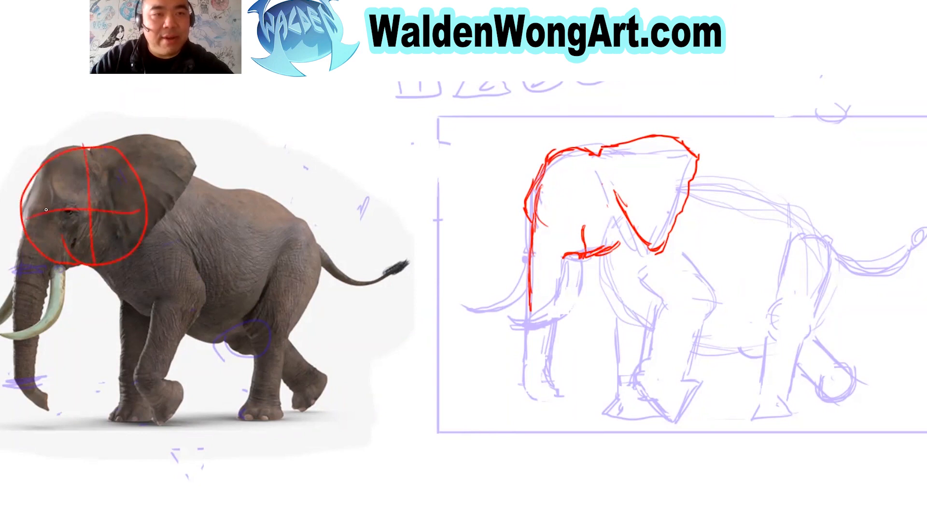
pyautogui.hotkey('ctrl', 'z')
pyautogui.hotkey('ctrl', 'z')
pyautogui.hotkey('ctrl', 'z')
pyautogui.hotkey('ctrl', 'z')
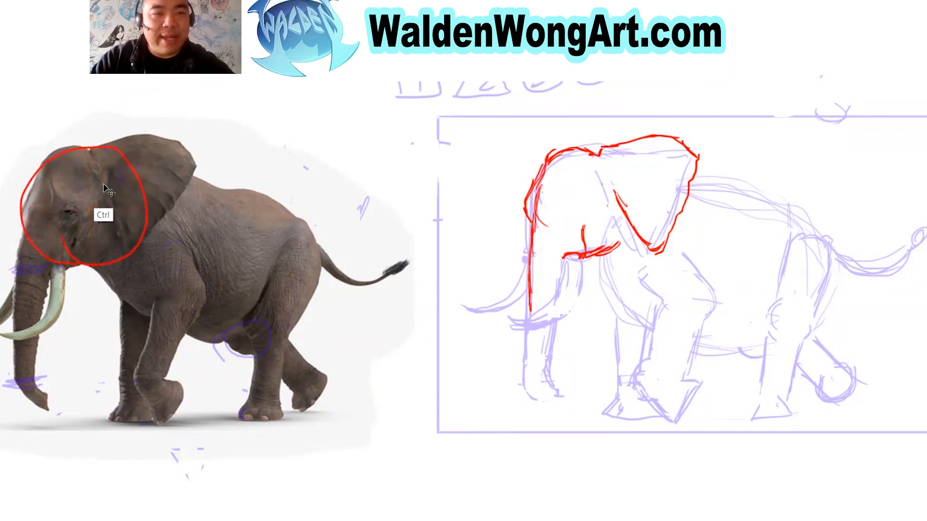
pyautogui.moveTo(89, 149)
pyautogui.mouseDown()
pyautogui.moveTo(44, 163)
pyautogui.moveTo(30, 204)
pyautogui.moveTo(73, 262)
pyautogui.moveTo(124, 190)
pyautogui.moveTo(75, 154)
pyautogui.moveTo(82, 261)
pyautogui.mouseUp()
pyautogui.moveTo(37, 198); pyautogui.dragTo(119, 195)
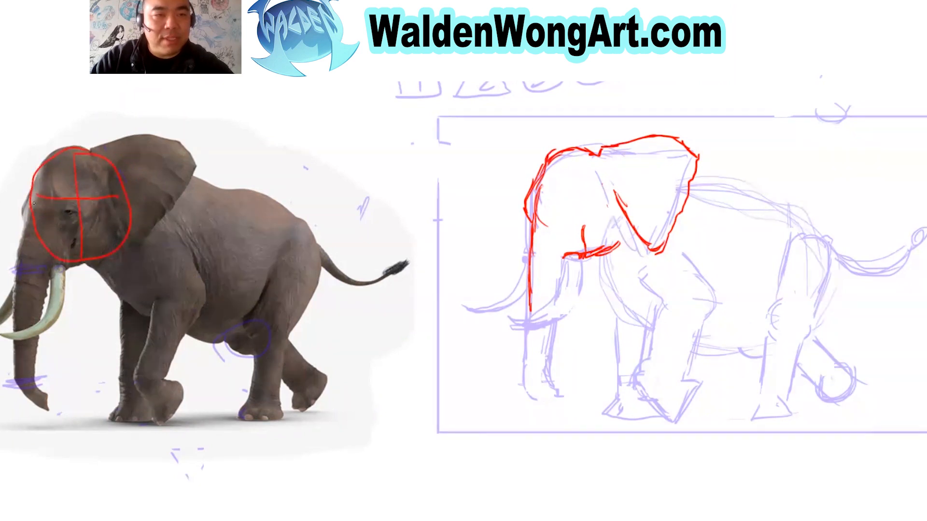
# Draw the eye as a small double oval mid-head, and erase the guide circle from the reference photo.
pyautogui.moveTo(577, 145)
pyautogui.mouseDown()
pyautogui.moveTo(628, 193)
pyautogui.moveTo(579, 144)
pyautogui.mouseUp()
pyautogui.hotkey('ctrl', 'z')
pyautogui.moveTo(580, 207)
pyautogui.mouseDown()
pyautogui.moveTo(570, 213)
pyautogui.moveTo(586, 214)
pyautogui.moveTo(576, 208)
pyautogui.mouseUp()
pyautogui.press('e')
pyautogui.moveTo(114, 196)
pyautogui.mouseDown()
pyautogui.moveTo(128, 222)
pyautogui.moveTo(128, 188)
pyautogui.moveTo(89, 143)
pyautogui.moveTo(72, 163)
pyautogui.moveTo(44, 258)
pyautogui.moveTo(29, 228)
pyautogui.moveTo(34, 168)
pyautogui.moveTo(108, 213)
pyautogui.moveTo(99, 263)
pyautogui.moveTo(138, 229)
pyautogui.mouseUp()
# Trace the near tusk curving down from the mouth and the far tusk projecting in front of the trunk.
pyautogui.press('b')
pyautogui.moveTo(565, 263)
pyautogui.mouseDown()
pyautogui.moveTo(551, 312)
pyautogui.moveTo(508, 314)
pyautogui.moveTo(530, 322)
pyautogui.moveTo(565, 312)
pyautogui.moveTo(582, 258)
pyautogui.moveTo(579, 291)
pyautogui.moveTo(579, 282)
pyautogui.moveTo(558, 317)
pyautogui.mouseUp()
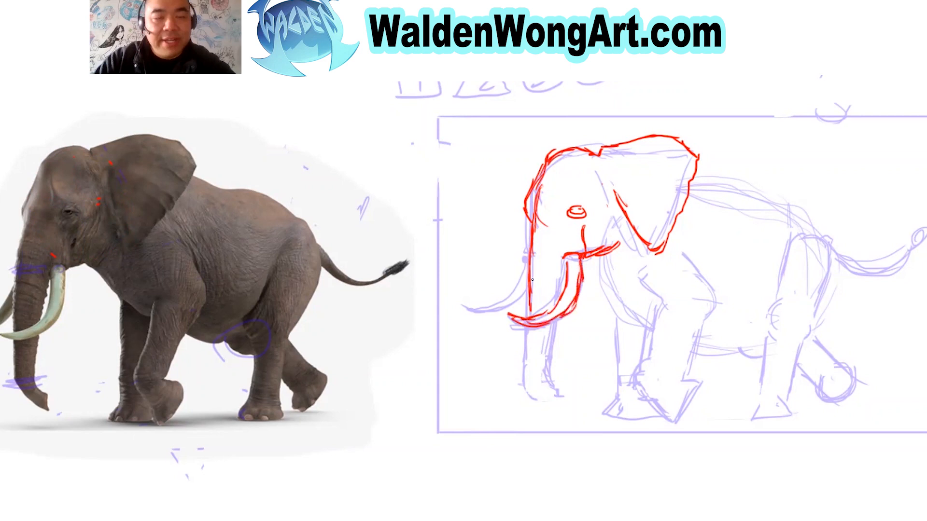
pyautogui.moveTo(528, 260)
pyautogui.mouseDown()
pyautogui.moveTo(503, 296)
pyautogui.moveTo(464, 301)
pyautogui.moveTo(489, 309)
pyautogui.moveTo(524, 298)
pyautogui.moveTo(497, 302)
pyautogui.mouseUp()
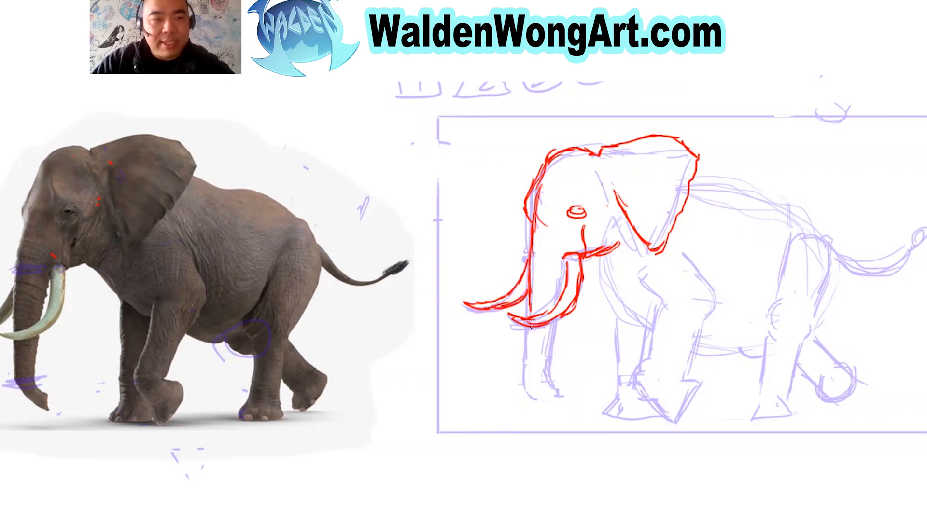
# Trace the rest of the trunk down to its curled tip, undoing the stroke on the reference trunk.
pyautogui.moveTo(530, 329); pyautogui.dragTo(527, 348)
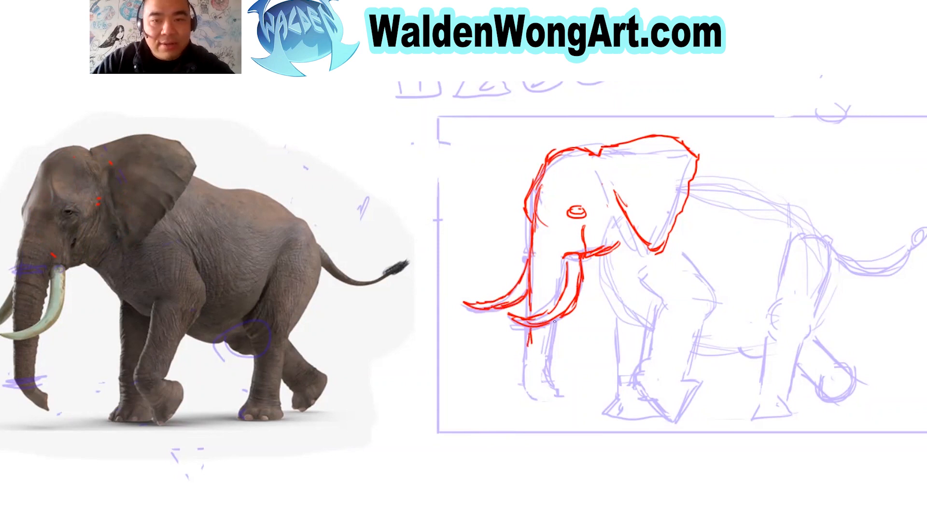
pyautogui.moveTo(558, 297); pyautogui.dragTo(564, 264)
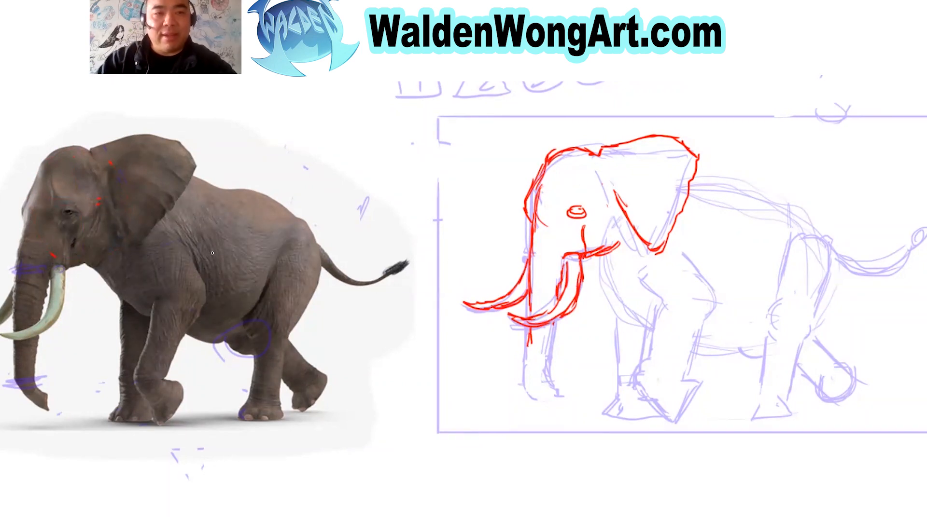
pyautogui.moveTo(53, 282); pyautogui.dragTo(38, 315)
pyautogui.hotkey('ctrl', 'z')
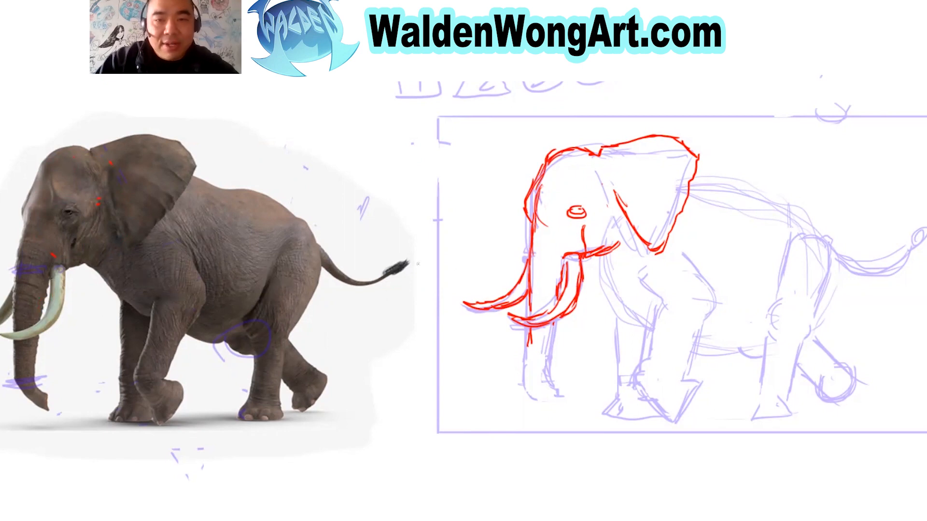
pyautogui.moveTo(562, 280); pyautogui.dragTo(559, 302)
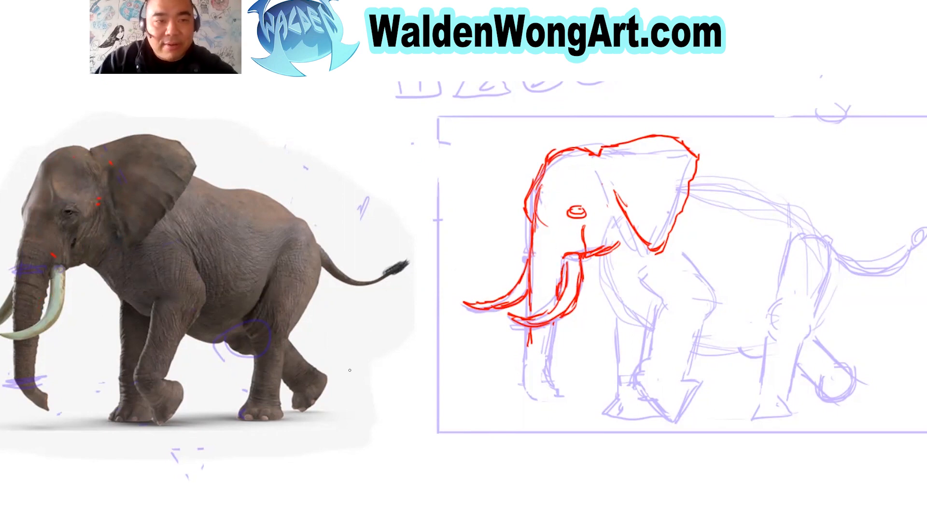
pyautogui.moveTo(530, 337)
pyautogui.mouseDown()
pyautogui.moveTo(543, 396)
pyautogui.moveTo(553, 400)
pyautogui.moveTo(557, 381)
pyautogui.mouseUp()
pyautogui.moveTo(551, 332)
pyautogui.mouseDown()
pyautogui.moveTo(562, 398)
pyautogui.moveTo(554, 402)
pyautogui.mouseUp()
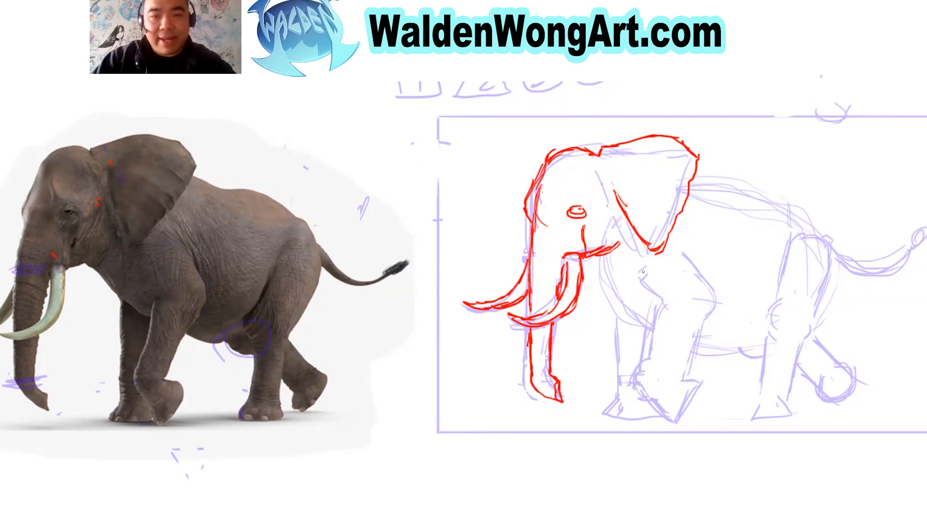
# Trace the chest line from below the mouth down to the front legs, undoing the mark on the reference trunk.
pyautogui.moveTo(592, 260); pyautogui.dragTo(654, 326)
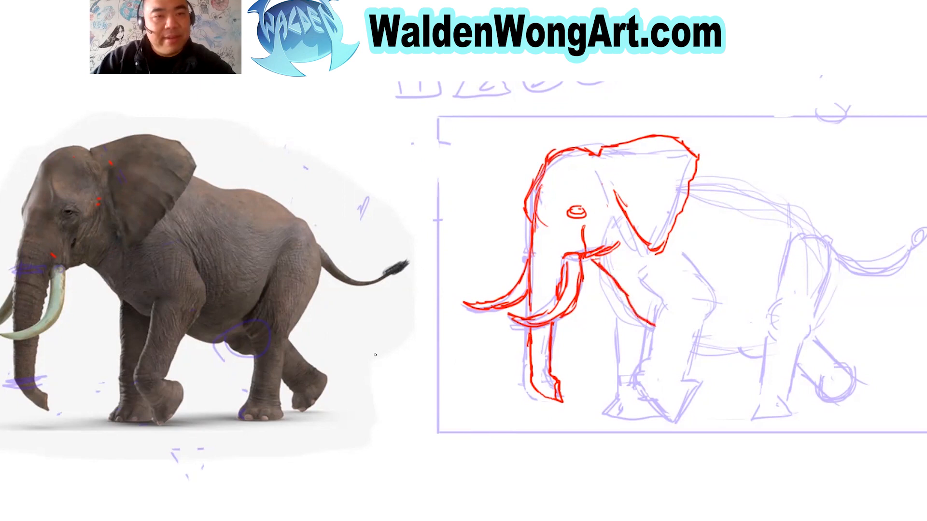
pyautogui.moveTo(37, 381)
pyautogui.mouseDown()
pyautogui.moveTo(49, 330)
pyautogui.moveTo(80, 268)
pyautogui.moveTo(118, 397)
pyautogui.moveTo(36, 387)
pyautogui.mouseUp()
pyautogui.hotkey('ctrl', 'z')
# Trace the far front leg with its toenails and the near front leg with its bent knee and raised foot.
pyautogui.moveTo(585, 277)
pyautogui.mouseDown()
pyautogui.moveTo(605, 284)
pyautogui.moveTo(619, 365)
pyautogui.mouseUp()
pyautogui.hotkey('ctrl', 'z')
pyautogui.moveTo(627, 307); pyautogui.dragTo(634, 380)
pyautogui.moveTo(649, 285)
pyautogui.mouseDown()
pyautogui.moveTo(669, 310)
pyautogui.moveTo(660, 353)
pyautogui.mouseUp()
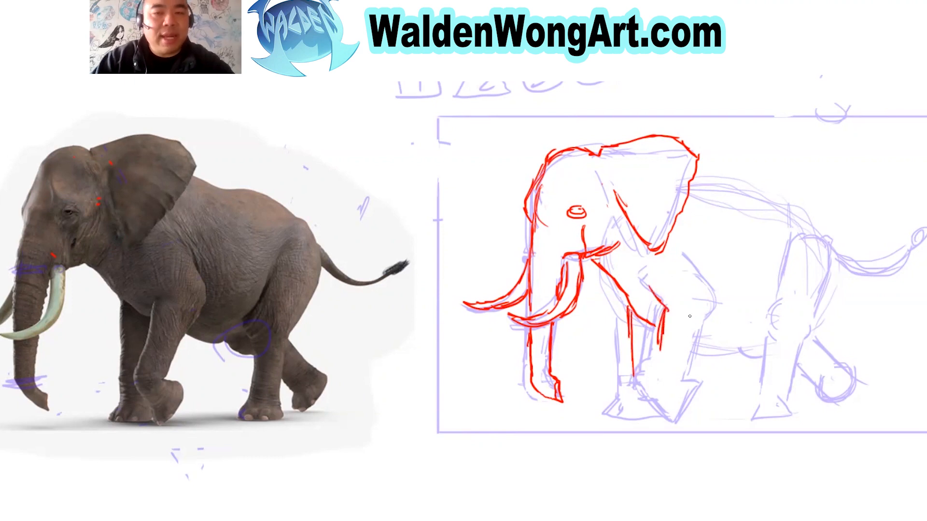
pyautogui.moveTo(662, 320)
pyautogui.mouseDown()
pyautogui.moveTo(645, 396)
pyautogui.moveTo(671, 418)
pyautogui.moveTo(697, 385)
pyautogui.moveTo(676, 372)
pyautogui.moveTo(722, 289)
pyautogui.moveTo(707, 281)
pyautogui.moveTo(717, 302)
pyautogui.mouseUp()
pyautogui.moveTo(705, 275); pyautogui.dragTo(721, 298)
pyautogui.moveTo(690, 256); pyautogui.dragTo(701, 273)
pyautogui.moveTo(630, 355)
pyautogui.mouseDown()
pyautogui.moveTo(632, 397)
pyautogui.moveTo(621, 416)
pyautogui.moveTo(665, 417)
pyautogui.mouseUp()
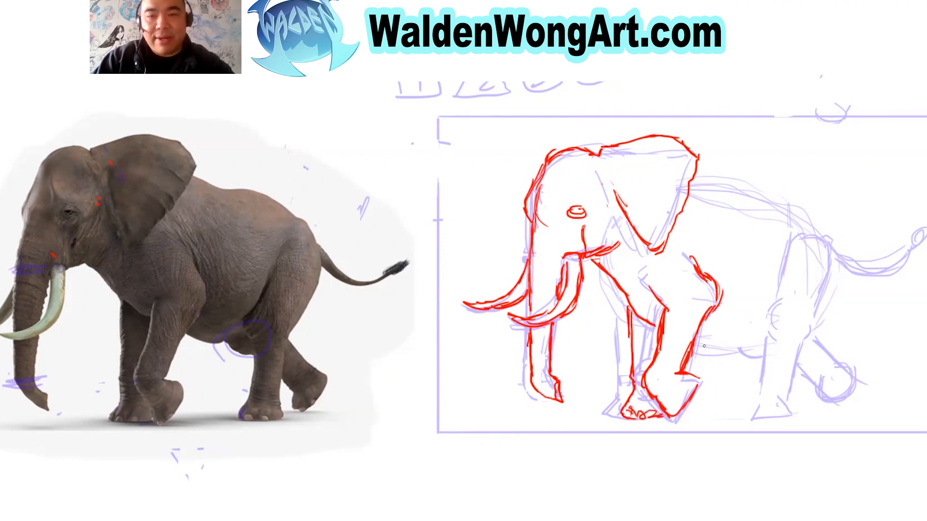
# Try short belly strokes and outline the negative space between the reference legs, undoing the trial strokes.
pyautogui.moveTo(696, 345); pyautogui.dragTo(730, 344)
pyautogui.moveTo(702, 342); pyautogui.dragTo(724, 344)
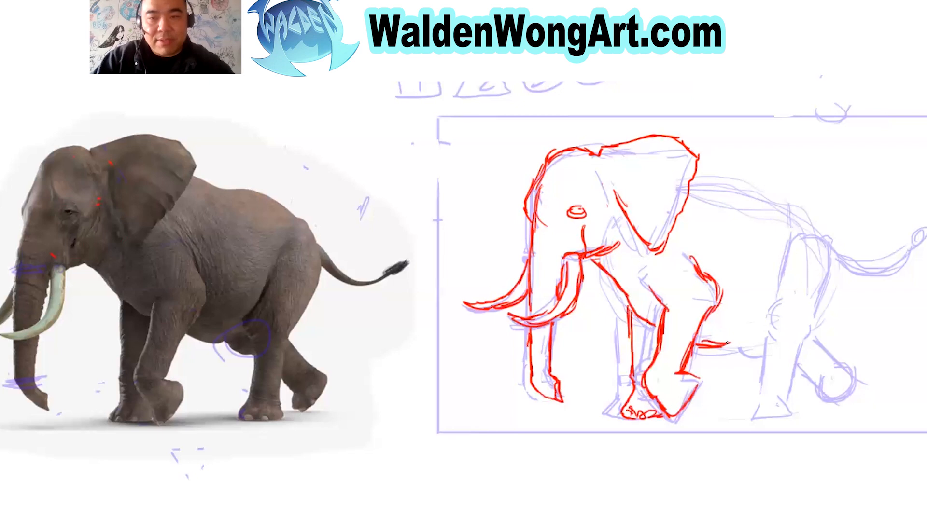
pyautogui.hotkey('ctrl', 'z')
pyautogui.hotkey('ctrl', 'z')
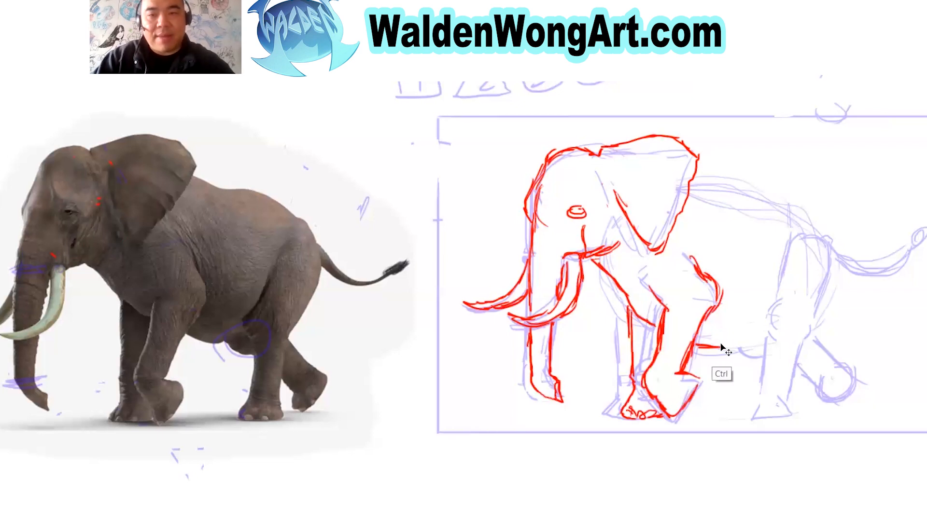
pyautogui.moveTo(183, 414)
pyautogui.mouseDown()
pyautogui.moveTo(179, 344)
pyautogui.moveTo(197, 415)
pyautogui.moveTo(189, 417)
pyautogui.mouseUp()
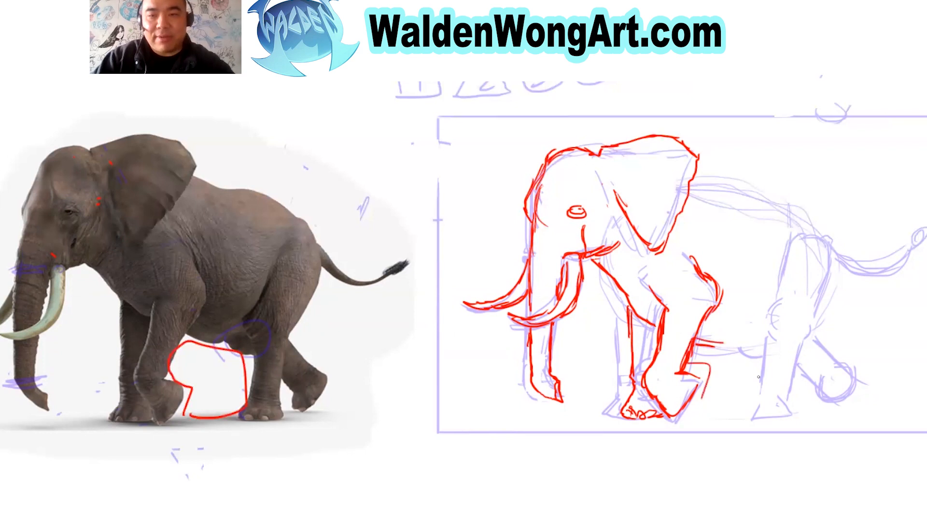
pyautogui.hotkey('ctrl', 'z')
# Trace the belly line, the flank curve and the near hind leg down to its foot.
pyautogui.moveTo(693, 343)
pyautogui.mouseDown()
pyautogui.moveTo(759, 333)
pyautogui.moveTo(760, 308)
pyautogui.moveTo(778, 279)
pyautogui.moveTo(772, 306)
pyautogui.moveTo(785, 273)
pyautogui.mouseUp()
pyautogui.moveTo(754, 320)
pyautogui.mouseDown()
pyautogui.moveTo(790, 271)
pyautogui.moveTo(788, 281)
pyautogui.mouseUp()
pyautogui.moveTo(767, 317)
pyautogui.mouseDown()
pyautogui.moveTo(772, 352)
pyautogui.moveTo(748, 416)
pyautogui.moveTo(796, 415)
pyautogui.moveTo(796, 359)
pyautogui.moveTo(832, 270)
pyautogui.moveTo(830, 243)
pyautogui.mouseUp()
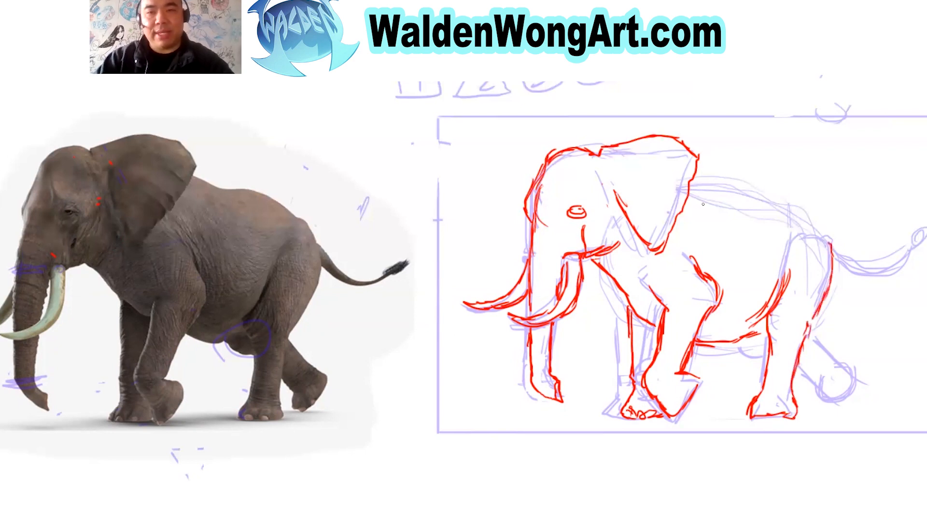
# Trace the back from behind the ear over the rump, and the curved tail with its tuft.
pyautogui.moveTo(696, 177)
pyautogui.mouseDown()
pyautogui.moveTo(764, 184)
pyautogui.moveTo(805, 218)
pyautogui.moveTo(820, 219)
pyautogui.moveTo(833, 253)
pyautogui.mouseUp()
pyautogui.moveTo(822, 223); pyautogui.dragTo(830, 225)
pyautogui.moveTo(831, 231); pyautogui.dragTo(831, 267)
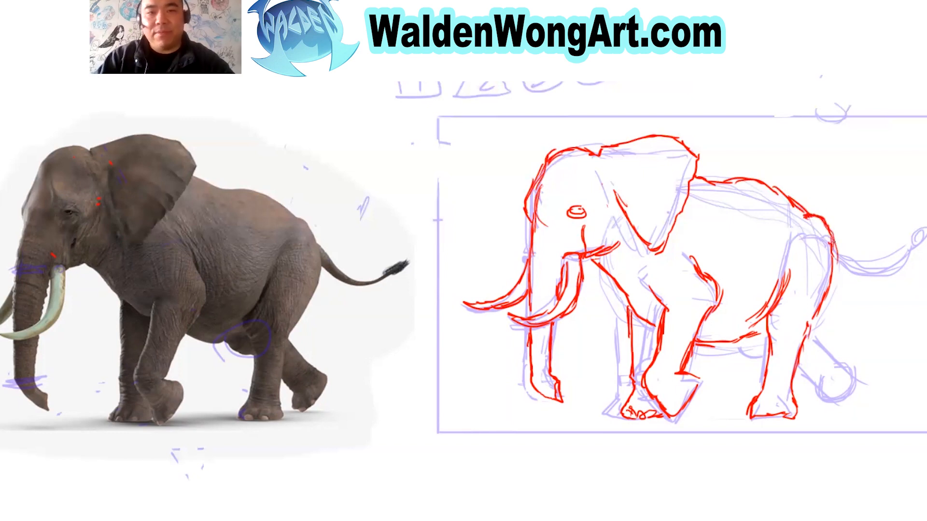
pyautogui.moveTo(834, 240)
pyautogui.mouseDown()
pyautogui.moveTo(882, 256)
pyautogui.moveTo(906, 235)
pyautogui.mouseUp()
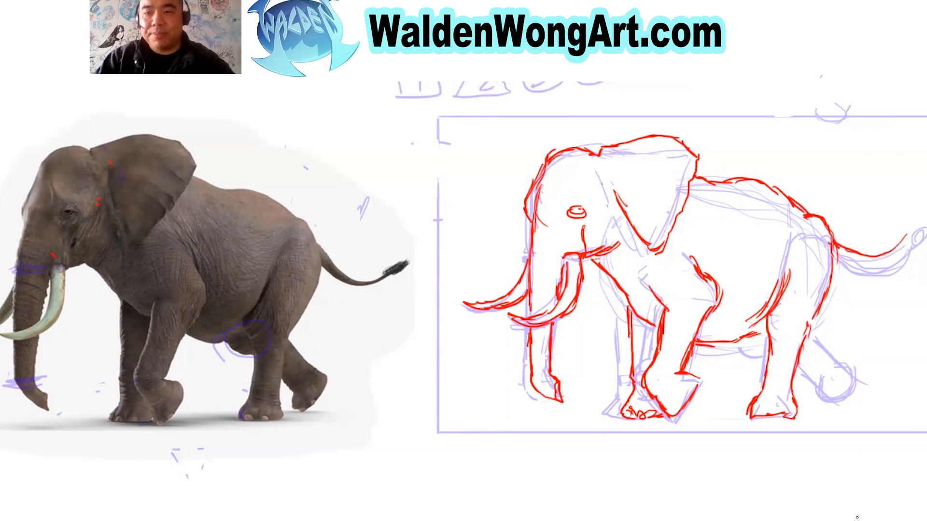
pyautogui.moveTo(839, 261)
pyautogui.mouseDown()
pyautogui.moveTo(881, 270)
pyautogui.moveTo(909, 254)
pyautogui.moveTo(889, 267)
pyautogui.moveTo(912, 239)
pyautogui.moveTo(852, 249)
pyautogui.moveTo(919, 243)
pyautogui.moveTo(914, 233)
pyautogui.moveTo(911, 256)
pyautogui.mouseUp()
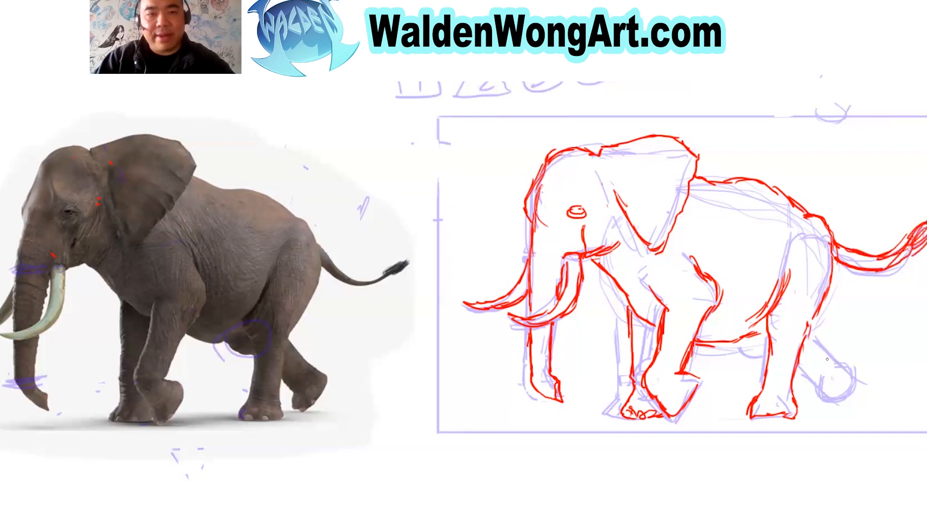
# Trace the small bulge under the belly and the raised far hind leg, and extend the near front leg's shoulder line.
pyautogui.moveTo(745, 339)
pyautogui.mouseDown()
pyautogui.moveTo(746, 355)
pyautogui.moveTo(825, 351)
pyautogui.moveTo(841, 367)
pyautogui.mouseUp()
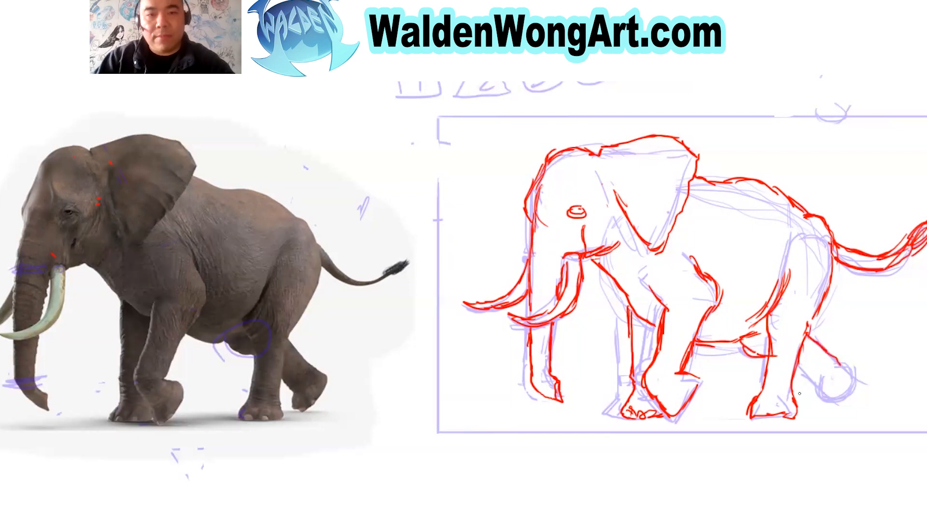
pyautogui.moveTo(794, 376); pyautogui.dragTo(816, 389)
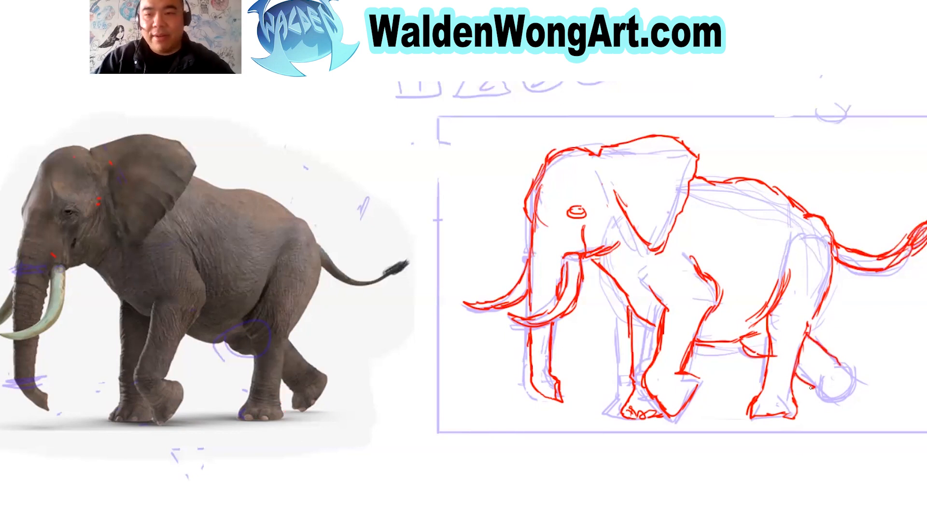
pyautogui.moveTo(804, 389)
pyautogui.mouseDown()
pyautogui.moveTo(810, 400)
pyautogui.moveTo(817, 389)
pyautogui.moveTo(815, 403)
pyautogui.moveTo(833, 392)
pyautogui.moveTo(840, 370)
pyautogui.moveTo(832, 400)
pyautogui.moveTo(840, 381)
pyautogui.mouseUp()
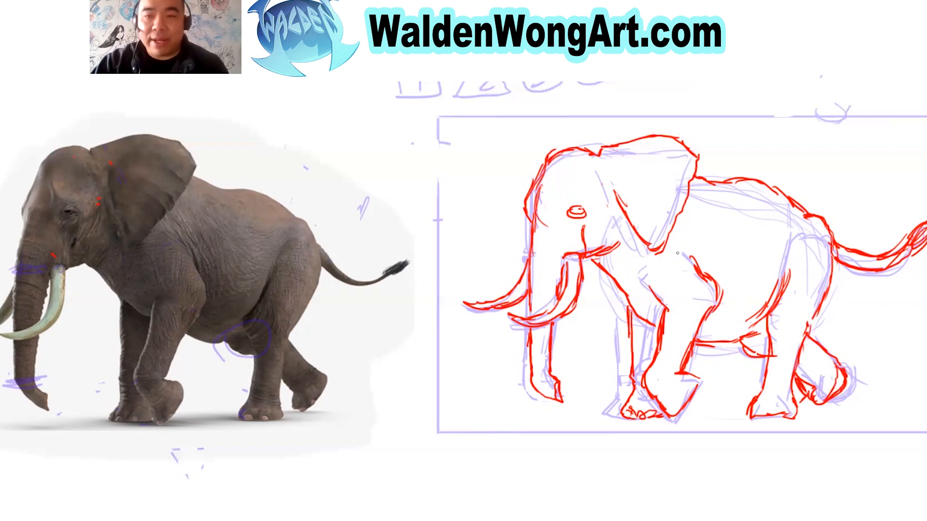
pyautogui.moveTo(685, 245); pyautogui.dragTo(707, 273)
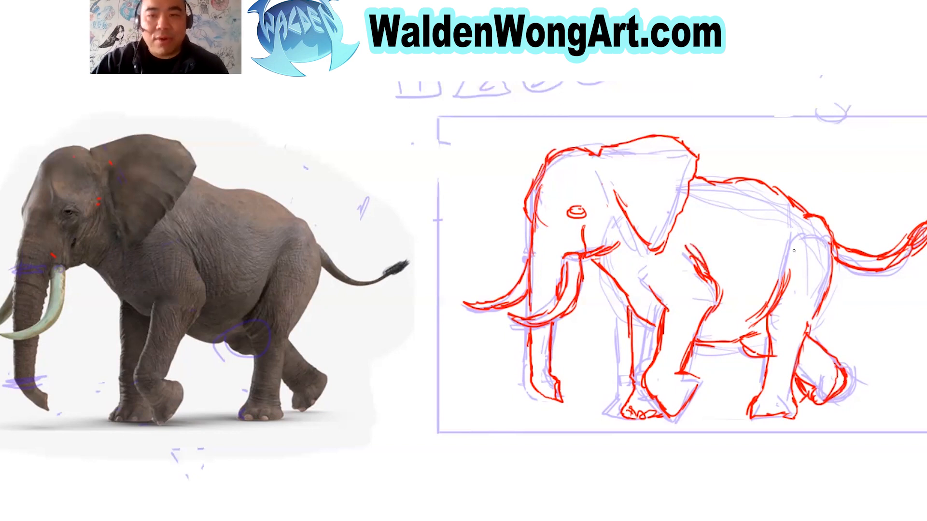
# Extend the flank curve, draw the belly line from the hind leg to the near front leg, and add the chest curve.
pyautogui.moveTo(792, 257); pyautogui.dragTo(790, 273)
pyautogui.moveTo(723, 327); pyautogui.dragTo(764, 309)
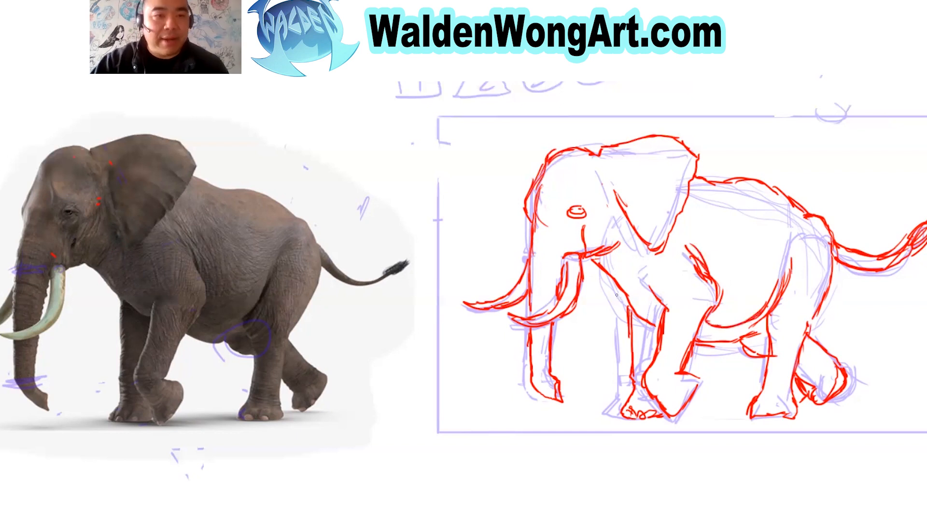
pyautogui.moveTo(642, 294); pyautogui.dragTo(664, 310)
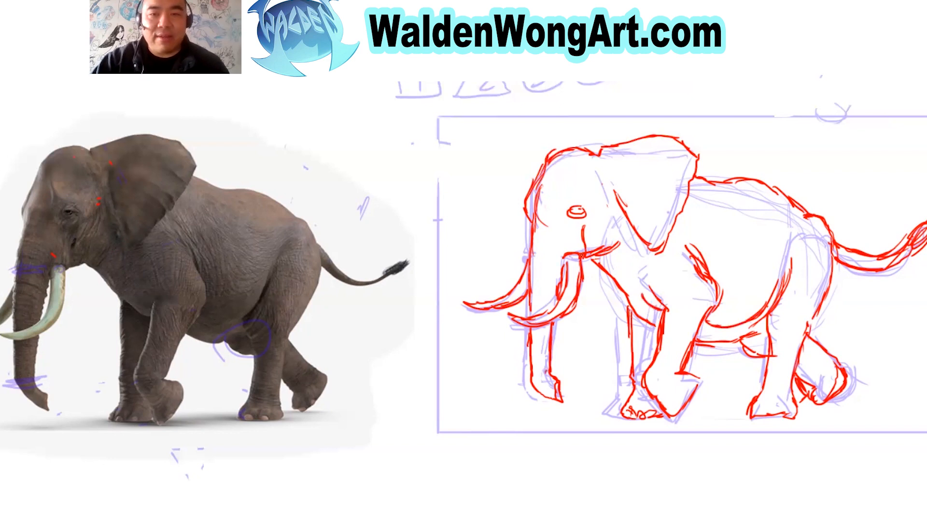
# Erase stray marks around the eye and cheek line, redraw the cheek mark, and reinforce the ear's front edge.
pyautogui.press('e')
pyautogui.moveTo(583, 212); pyautogui.dragTo(586, 241)
pyautogui.press('b')
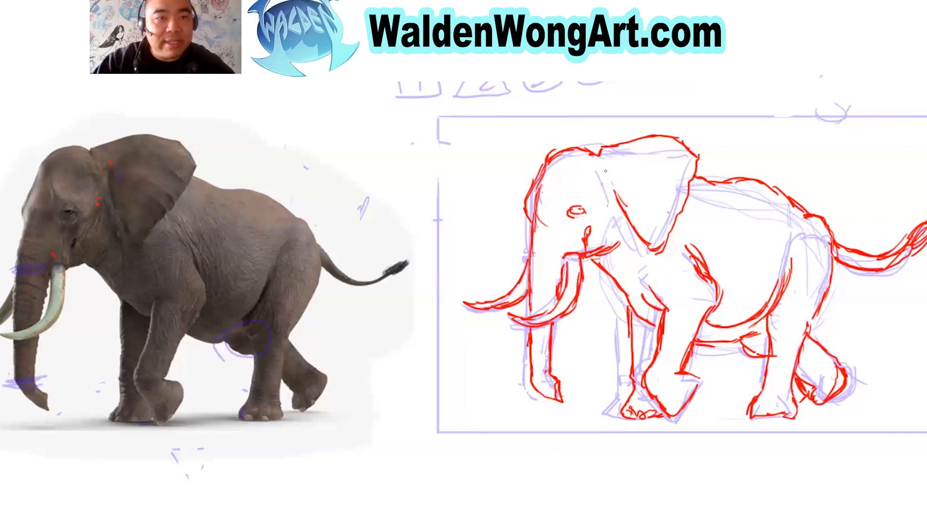
pyautogui.moveTo(593, 156); pyautogui.dragTo(553, 163)
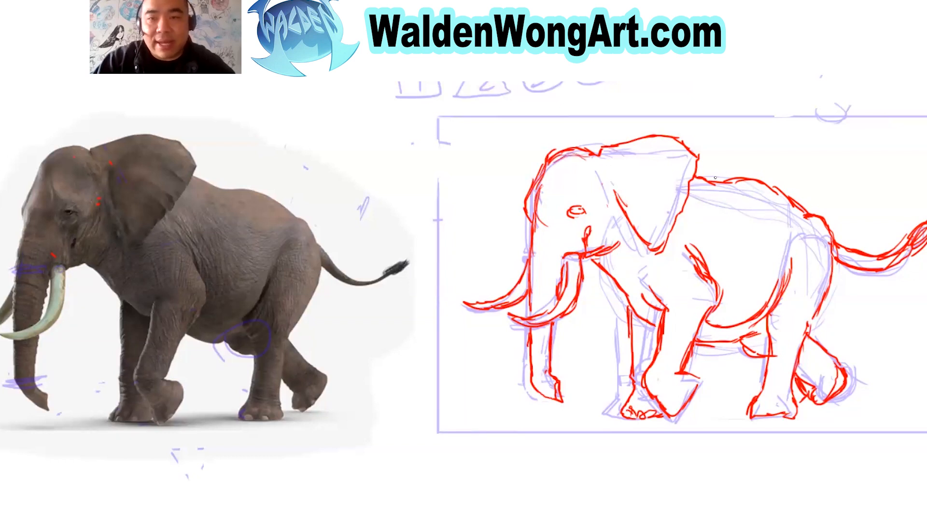
pyautogui.moveTo(610, 175)
pyautogui.mouseDown()
pyautogui.moveTo(621, 209)
pyautogui.moveTo(650, 236)
pyautogui.mouseUp()
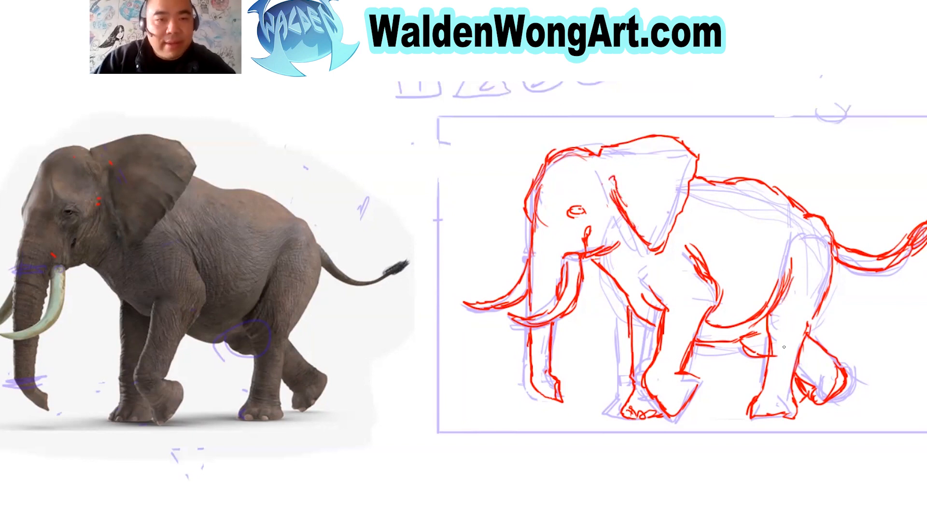
# Add short wrinkle strokes at the near front leg's knee and ankle and above the near hind foot.
pyautogui.moveTo(677, 308); pyautogui.dragTo(670, 310)
pyautogui.moveTo(648, 380)
pyautogui.mouseDown()
pyautogui.moveTo(670, 380)
pyautogui.moveTo(643, 384)
pyautogui.mouseUp()
pyautogui.moveTo(637, 387); pyautogui.dragTo(645, 388)
pyautogui.moveTo(778, 379); pyautogui.dragTo(787, 381)
pyautogui.moveTo(771, 375); pyautogui.dragTo(782, 378)
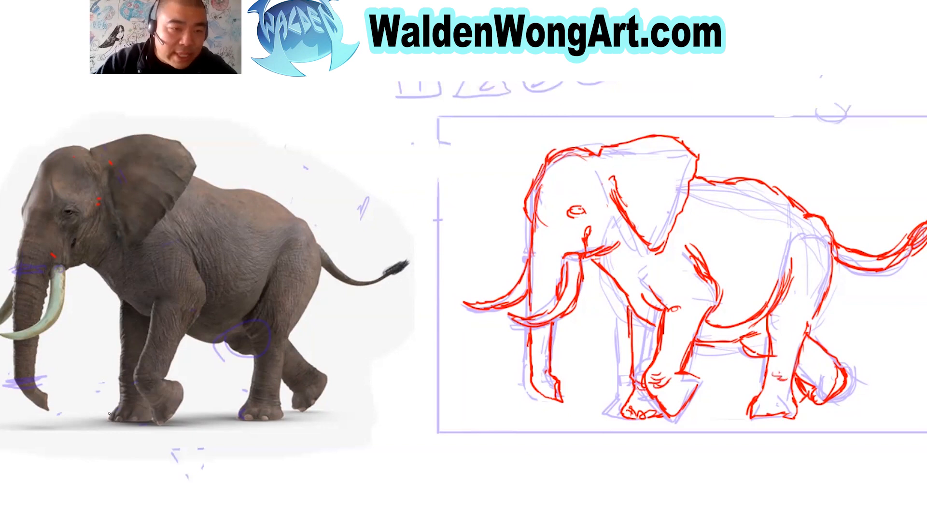
# Replace the rough toe marks on the far front foot and draw rounded toenails on all four feet.
pyautogui.moveTo(640, 413)
pyautogui.mouseDown()
pyautogui.moveTo(631, 415)
pyautogui.moveTo(644, 414)
pyautogui.mouseUp()
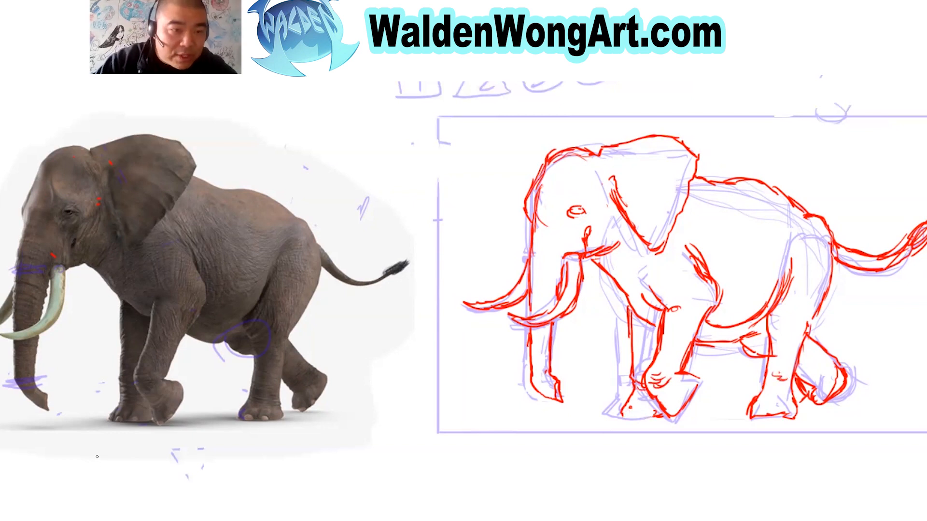
pyautogui.moveTo(624, 411)
pyautogui.mouseDown()
pyautogui.moveTo(678, 413)
pyautogui.moveTo(682, 403)
pyautogui.mouseUp()
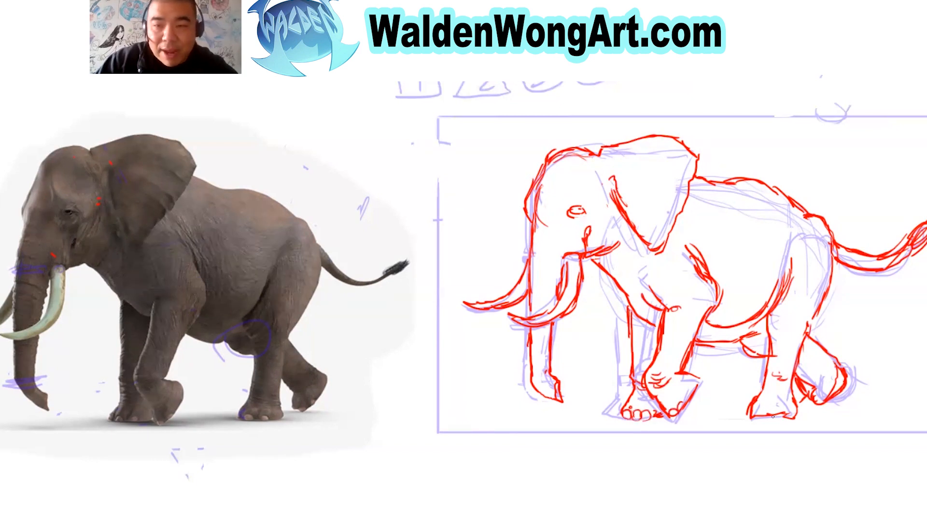
pyautogui.moveTo(775, 413); pyautogui.dragTo(756, 417)
pyautogui.moveTo(821, 393); pyautogui.dragTo(816, 403)
pyautogui.moveTo(827, 389); pyautogui.dragTo(822, 396)
pyautogui.moveTo(812, 398); pyautogui.dragTo(807, 404)
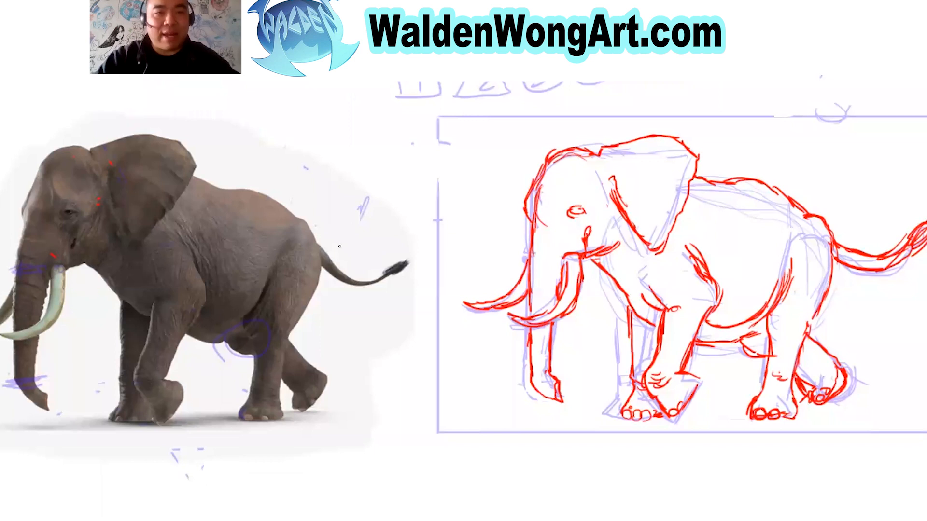
pyautogui.moveTo(239, 193); pyautogui.dragTo(355, 221)
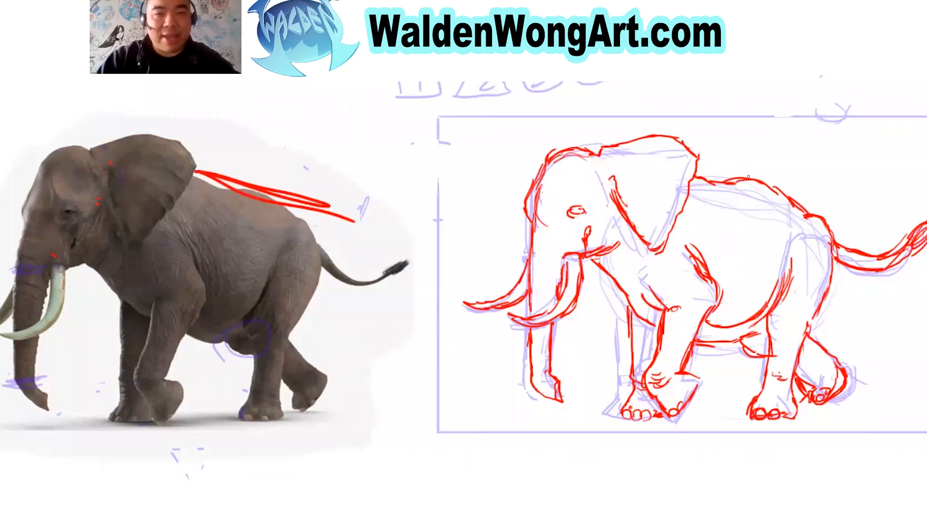
pyautogui.press('ctrl')
pyautogui.hotkey('ctrl', 'z')
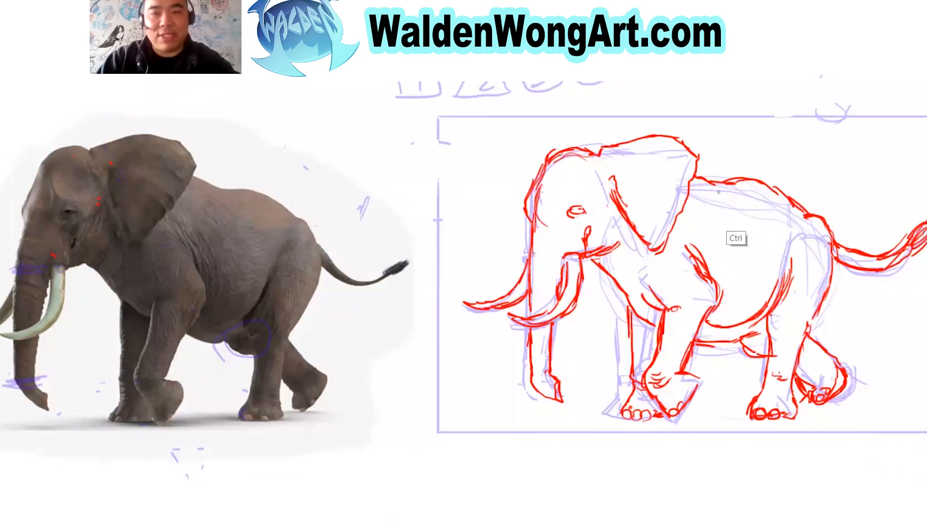
# Redraw the back line lower behind the ear, erase the old contour, and nudge the red drawing slightly toward the trunk side.
pyautogui.moveTo(695, 180); pyautogui.dragTo(795, 205)
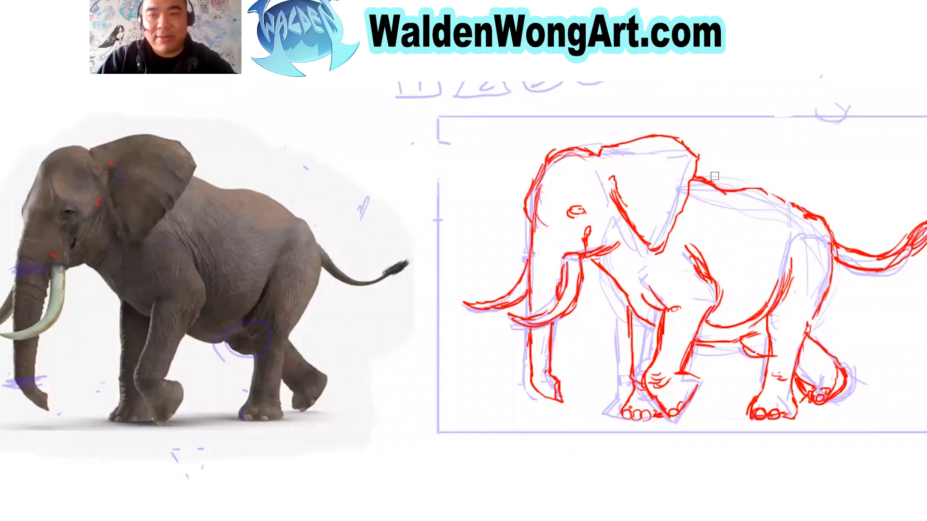
pyautogui.moveTo(700, 181)
pyautogui.mouseDown()
pyautogui.moveTo(707, 186)
pyautogui.moveTo(686, 172)
pyautogui.mouseUp()
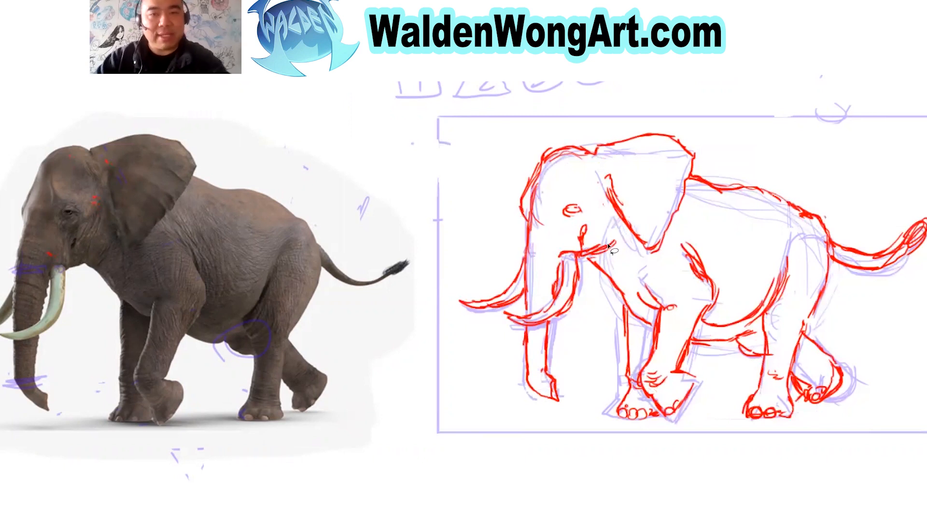
# Select the trunk and tusks, rotate them slightly, shift them away from the body with Free Transform, and deselect.
pyautogui.moveTo(519, 233)
pyautogui.mouseDown()
pyautogui.moveTo(582, 253)
pyautogui.moveTo(596, 346)
pyautogui.moveTo(503, 416)
pyautogui.moveTo(467, 255)
pyautogui.moveTo(520, 230)
pyautogui.mouseUp()
pyautogui.hotkey('ctrl', 't')
pyautogui.moveTo(646, 445); pyautogui.dragTo(642, 449)
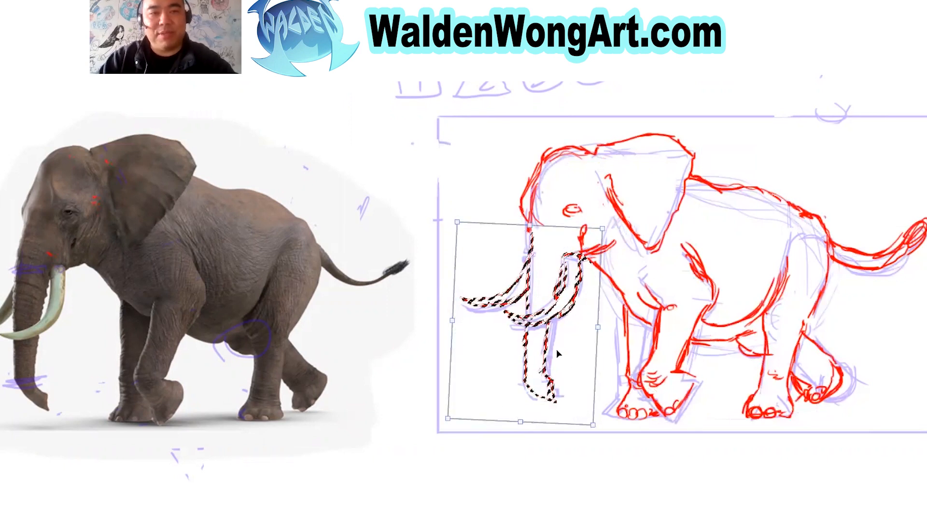
pyautogui.moveTo(560, 346); pyautogui.dragTo(553, 346)
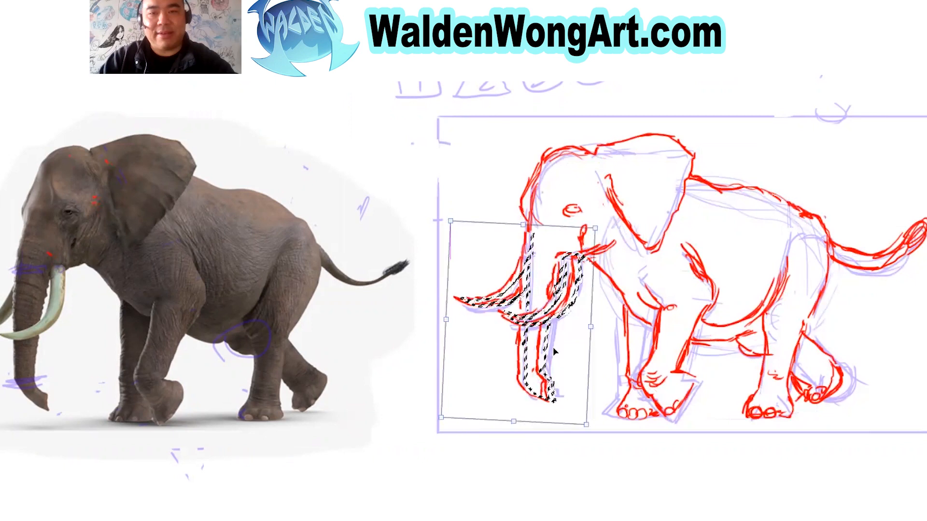
pyautogui.press('Return')
pyautogui.hotkey('ctrl', 'd')
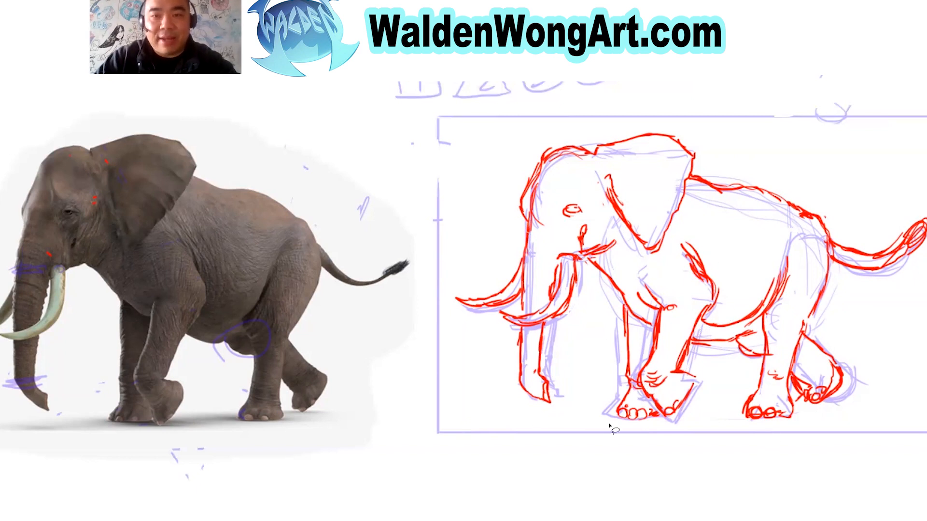
# Hide the Sketch layer, leaving the red Tighten Sketch layer displayed.
pyautogui.press('f')
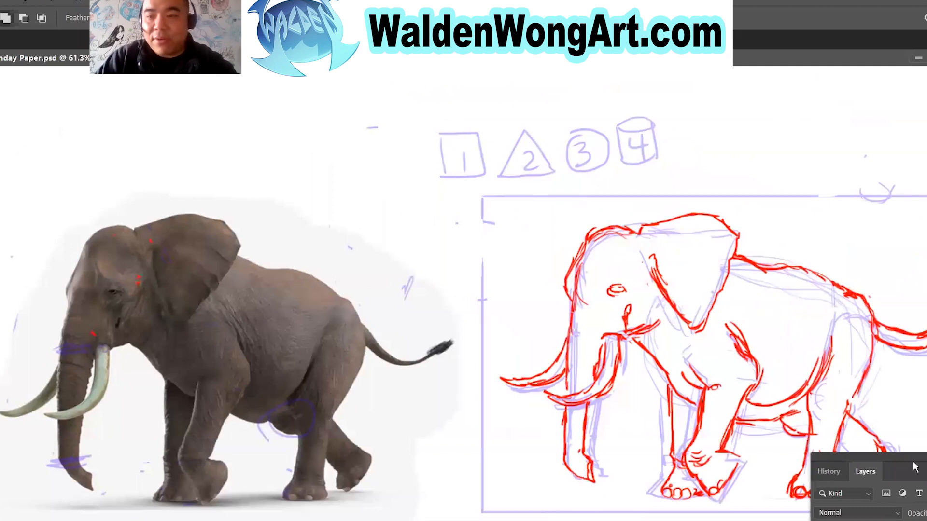
pyautogui.moveTo(866, 456); pyautogui.dragTo(262, 153)
pyautogui.click(170, 458)
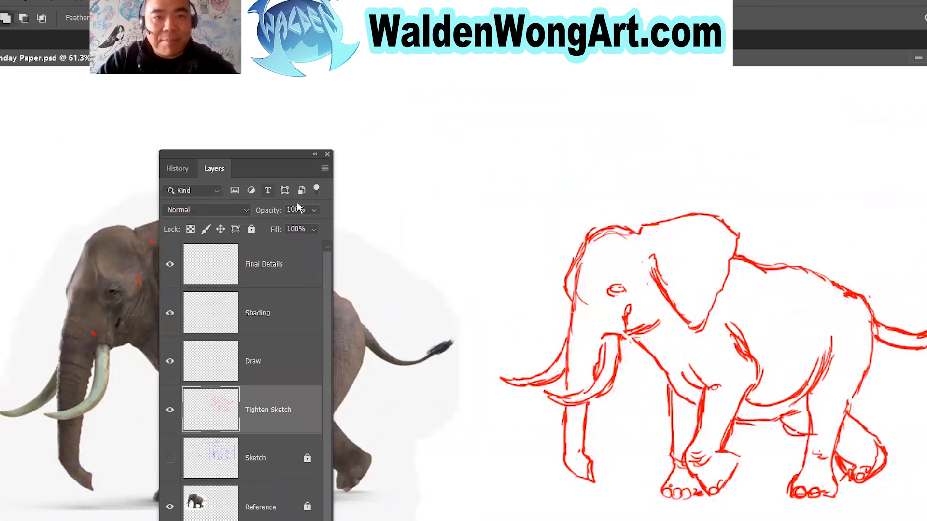
# Lower the Tighten Sketch layer's opacity to 34% and lock the layer.
pyautogui.click(315, 211)
pyautogui.moveTo(314, 225); pyautogui.dragTo(281, 231)
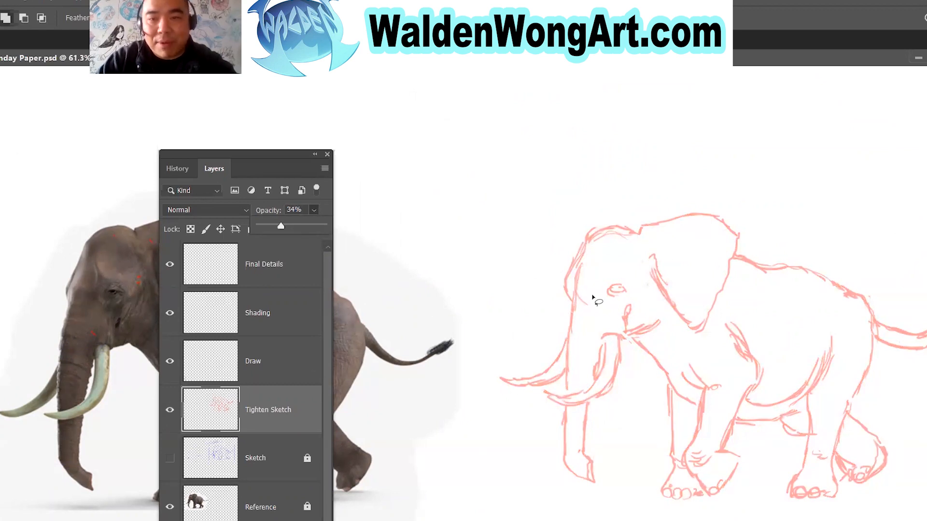
pyautogui.click(284, 431)
pyautogui.click(251, 230)
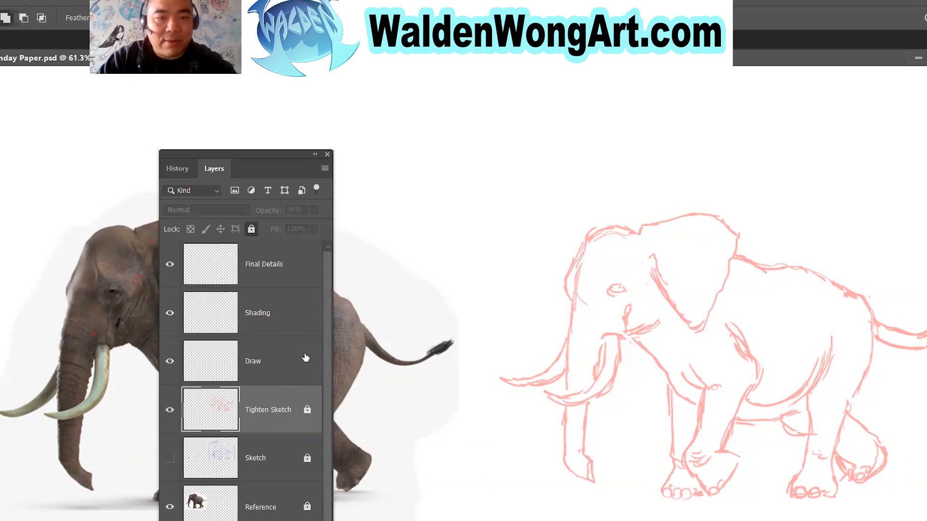
# Activate the Draw layer, test a brush stroke and undo it, and return to the full-screen canvas view.
pyautogui.click(296, 357)
pyautogui.moveTo(240, 157); pyautogui.dragTo(630, 510)
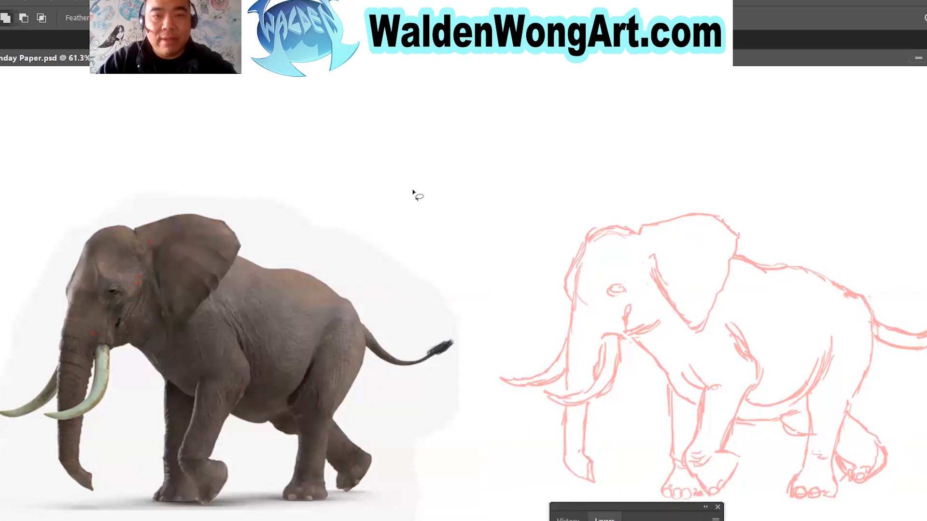
pyautogui.press('b')
pyautogui.moveTo(424, 171)
pyautogui.mouseDown()
pyautogui.moveTo(459, 241)
pyautogui.moveTo(493, 265)
pyautogui.mouseUp()
pyautogui.hotkey('ctrl', 'z')
pyautogui.press('f')
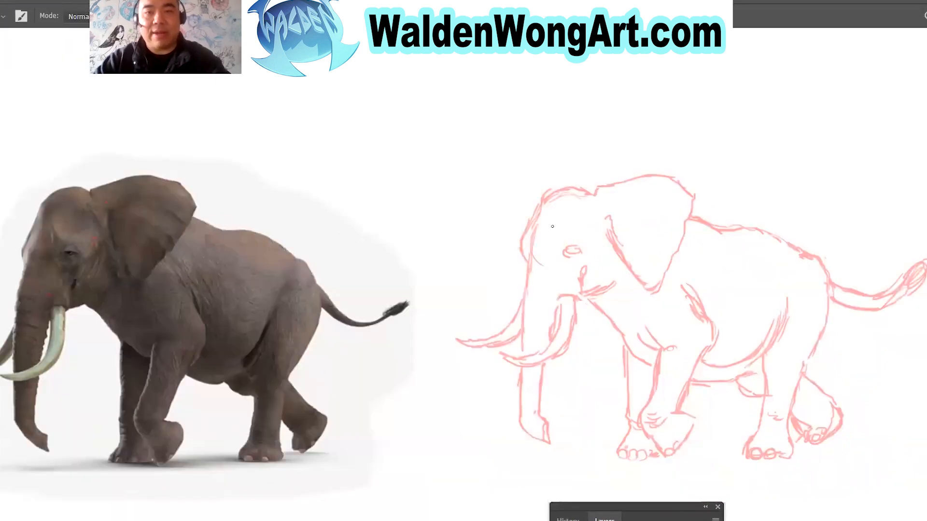
pyautogui.press('f')
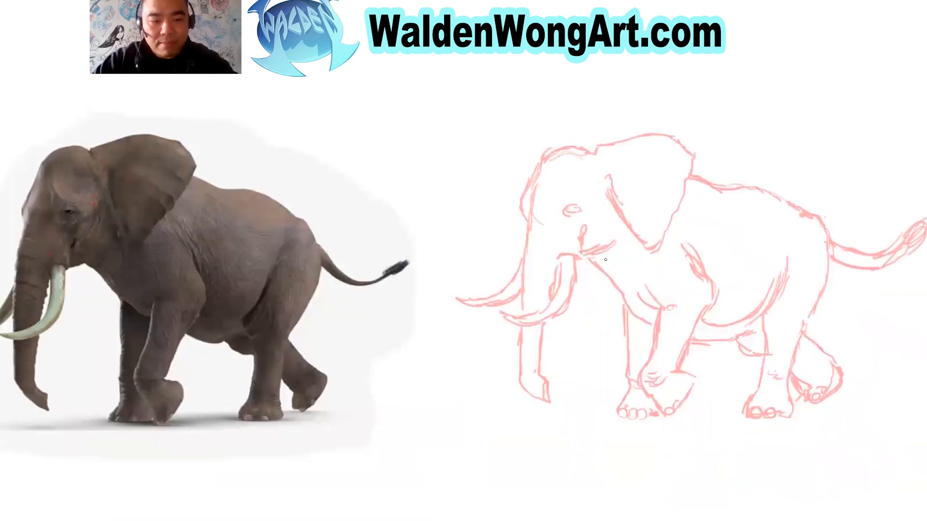
# Draw the eye's outline in black over the faded sketch and add the pupil.
pyautogui.press('z')
pyautogui.moveTo(674, 320)
pyautogui.mouseDown()
pyautogui.moveTo(695, 325)
pyautogui.moveTo(705, 314)
pyautogui.moveTo(710, 325)
pyautogui.moveTo(686, 307)
pyautogui.mouseUp()
pyautogui.press('f')
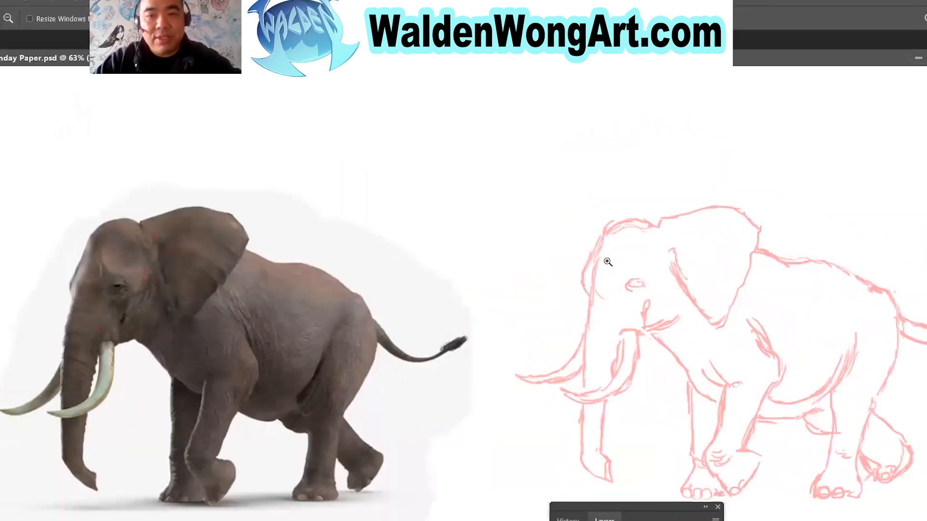
pyautogui.press('f')
pyautogui.press('f')
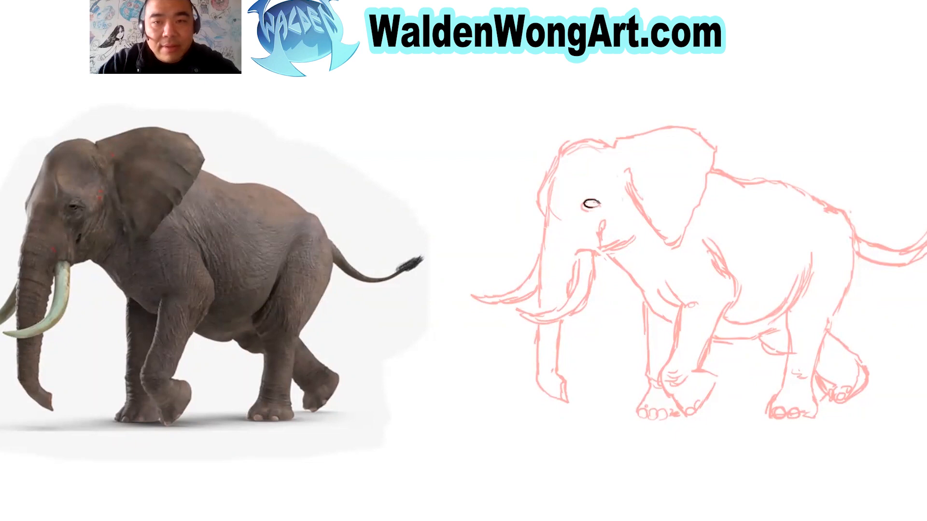
pyautogui.moveTo(597, 202); pyautogui.dragTo(585, 205)
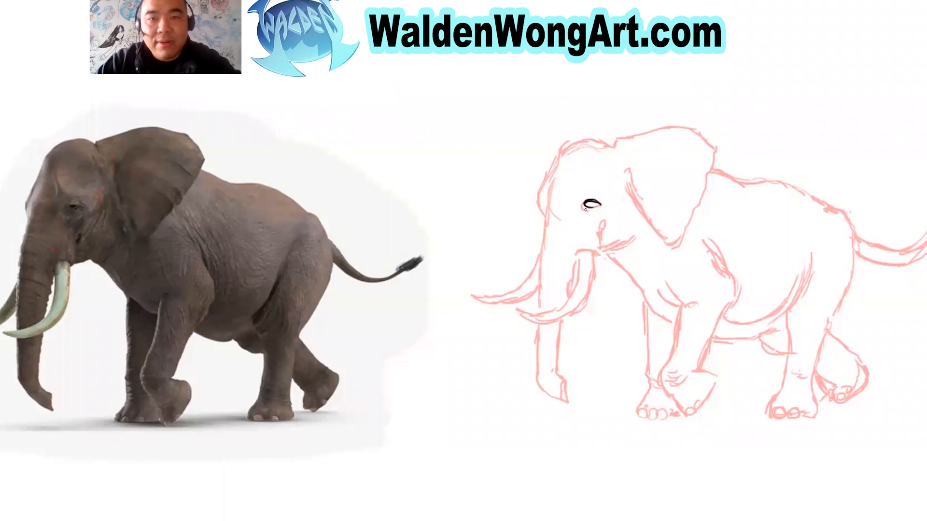
pyautogui.click(588, 205)
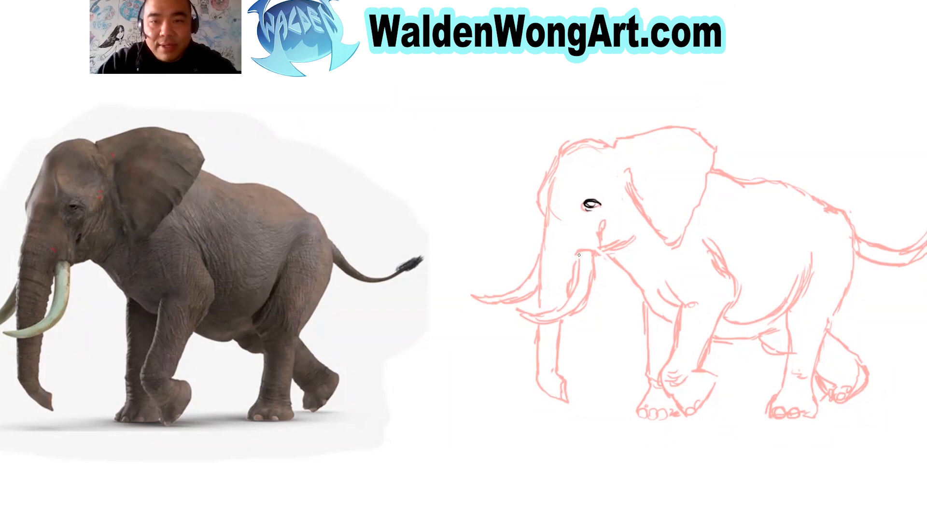
# Draw the short curved line at the base of the near tusk in black.
pyautogui.moveTo(577, 256); pyautogui.dragTo(590, 253)
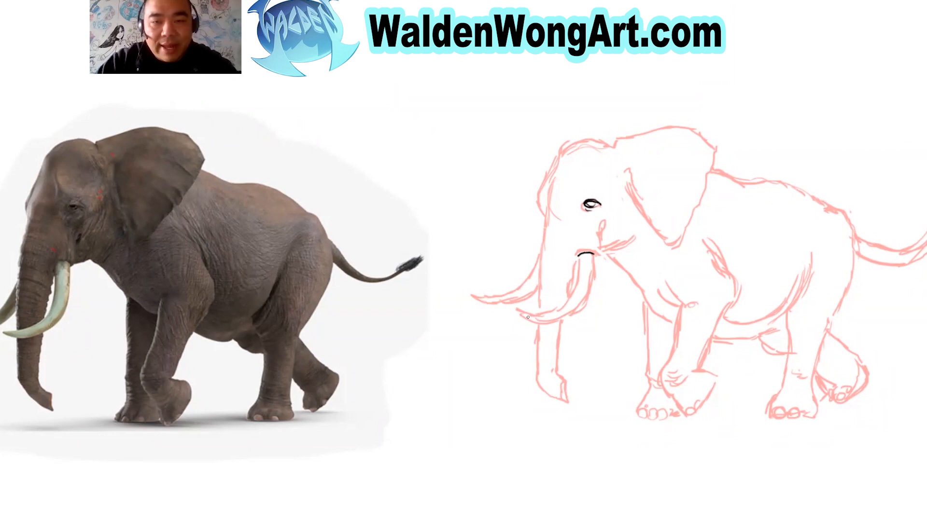
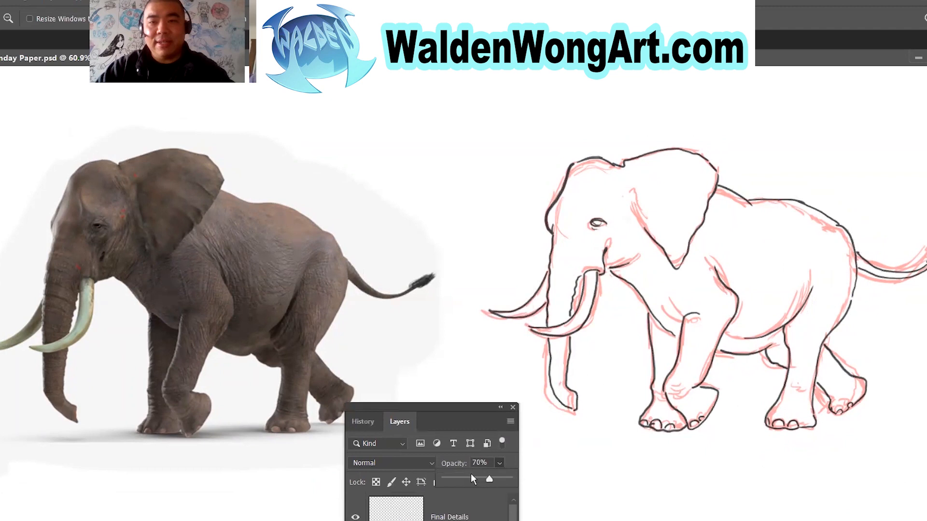
# Lower the Tighten Sketch layer's opacity to 0% and lock the layer.
pyautogui.moveTo(478, 480)
pyautogui.mouseDown()
pyautogui.moveTo(464, 473)
pyautogui.moveTo(531, 477)
pyautogui.mouseUp()
pyautogui.moveTo(479, 407)
pyautogui.mouseDown()
pyautogui.moveTo(492, 150)
pyautogui.moveTo(472, 209)
pyautogui.moveTo(465, 392)
pyautogui.mouseUp()
pyautogui.click(489, 402)
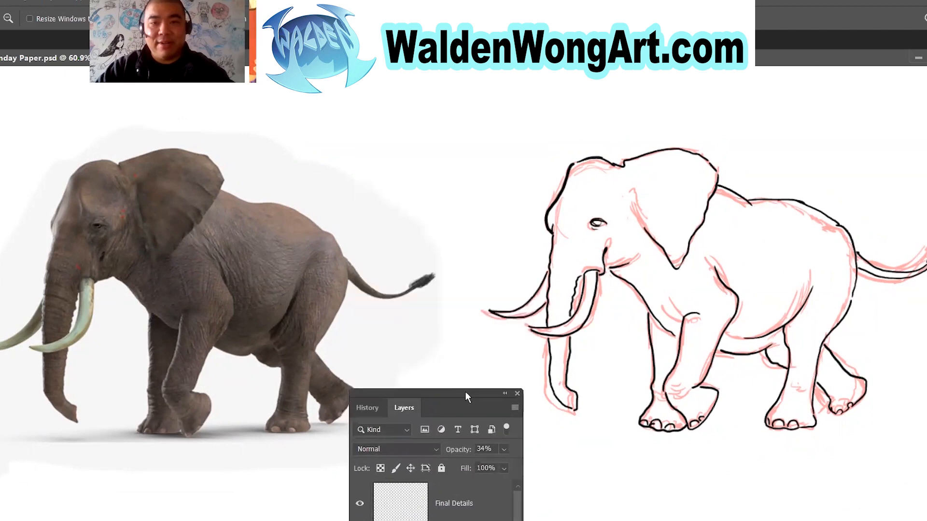
pyautogui.click(507, 451)
pyautogui.moveTo(486, 468); pyautogui.dragTo(454, 469)
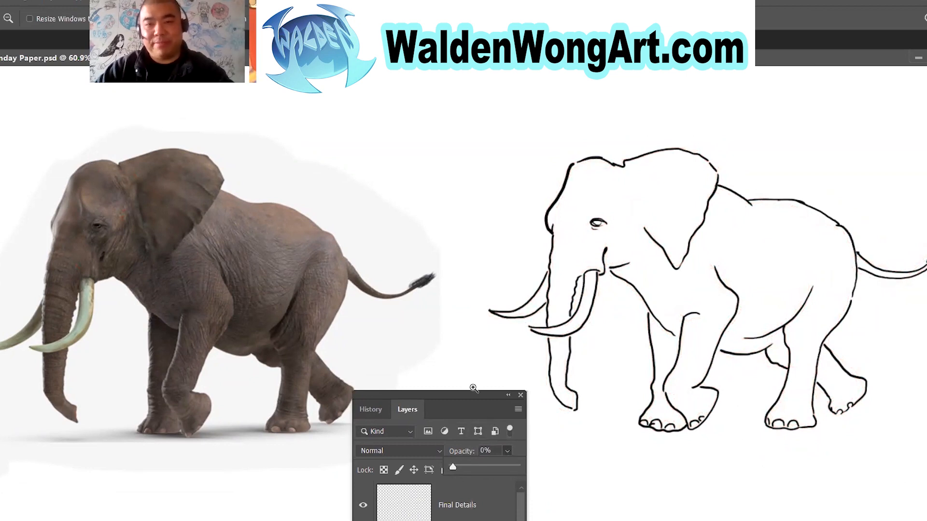
pyautogui.moveTo(464, 396)
pyautogui.mouseDown()
pyautogui.moveTo(509, 325)
pyautogui.moveTo(529, 177)
pyautogui.moveTo(524, 276)
pyautogui.moveTo(518, 240)
pyautogui.mouseUp()
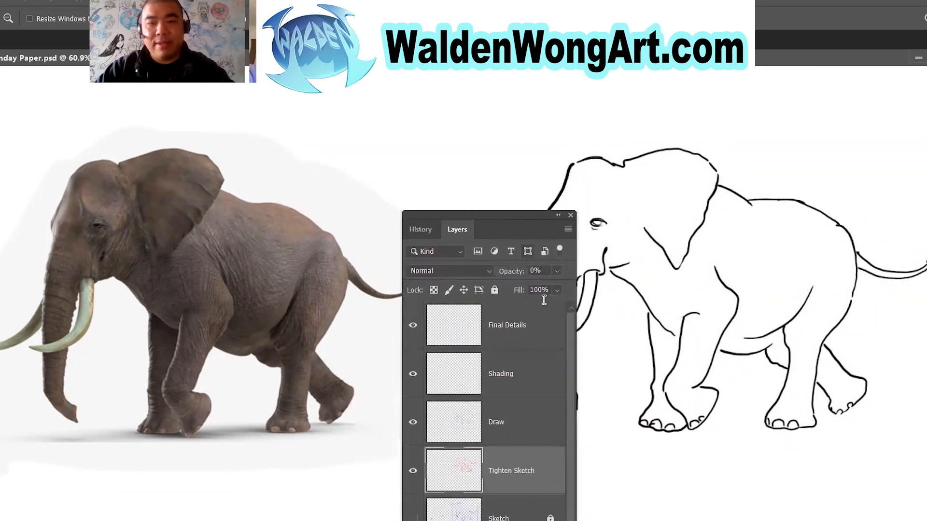
pyautogui.click(494, 290)
# Lock the Draw layer and make the Shading layer active, clearing the layer controls off the canvas.
pyautogui.click(526, 430)
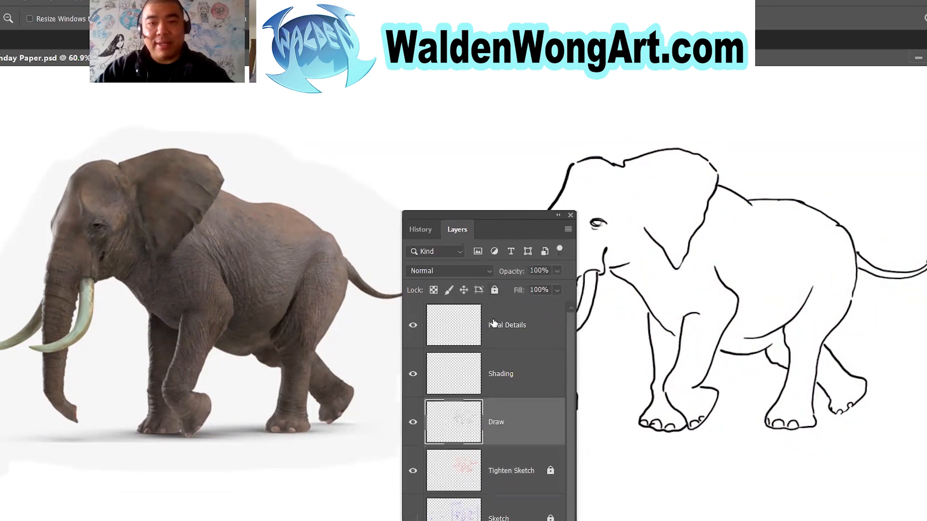
pyautogui.click(494, 290)
pyautogui.click(518, 383)
pyautogui.moveTo(505, 225); pyautogui.dragTo(475, 489)
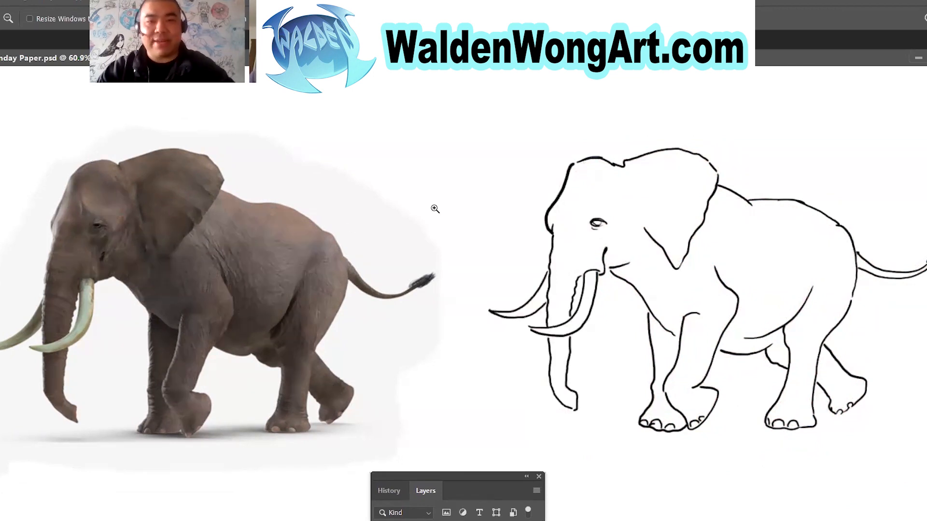
# Set the Brush tool's opacity to 60%, test a stroke on the blank canvas and undo it.
pyautogui.press('b')
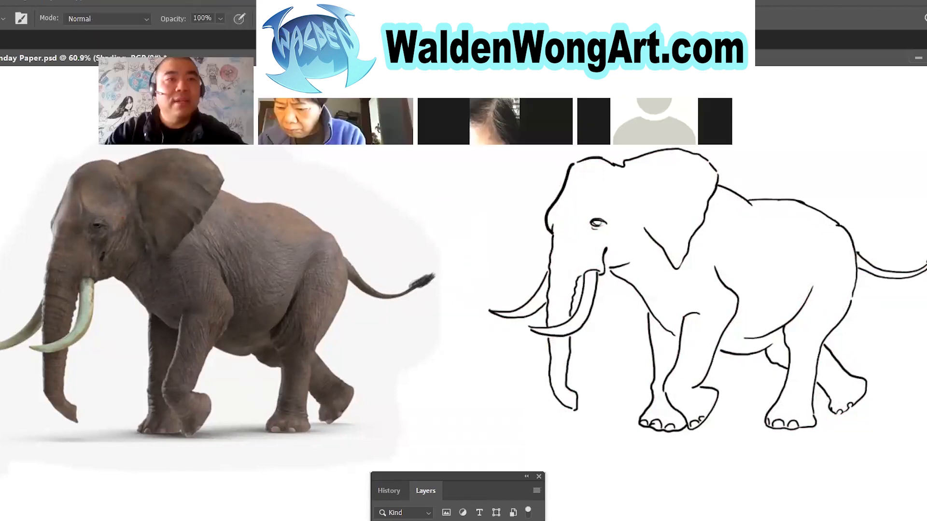
pyautogui.moveTo(220, 20); pyautogui.dragTo(201, 35)
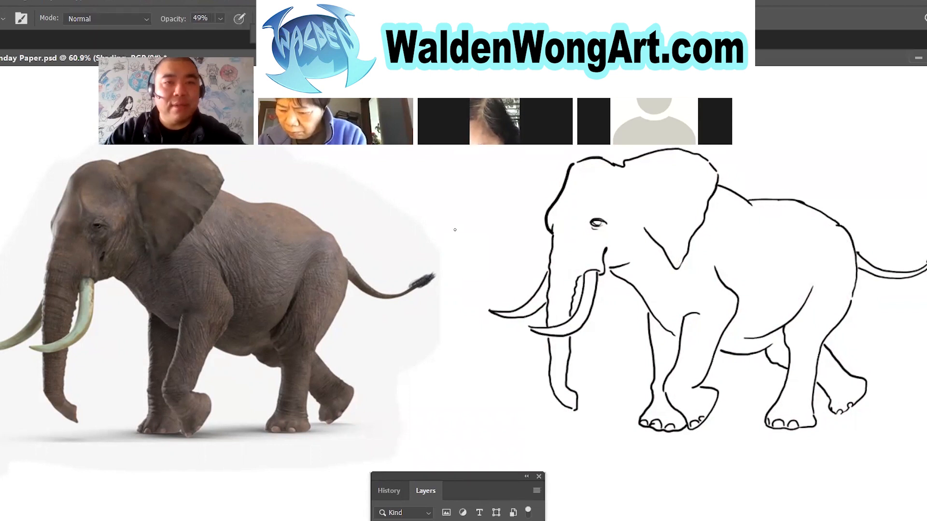
pyautogui.click(220, 18)
pyautogui.moveTo(229, 36); pyautogui.dragTo(236, 36)
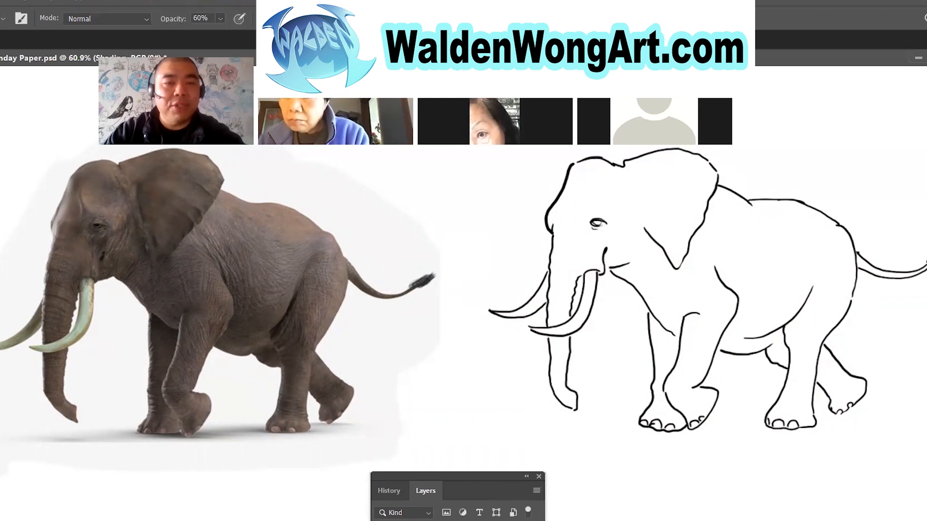
pyautogui.moveTo(478, 194); pyautogui.dragTo(467, 272)
pyautogui.hotkey('ctrl', 'z')
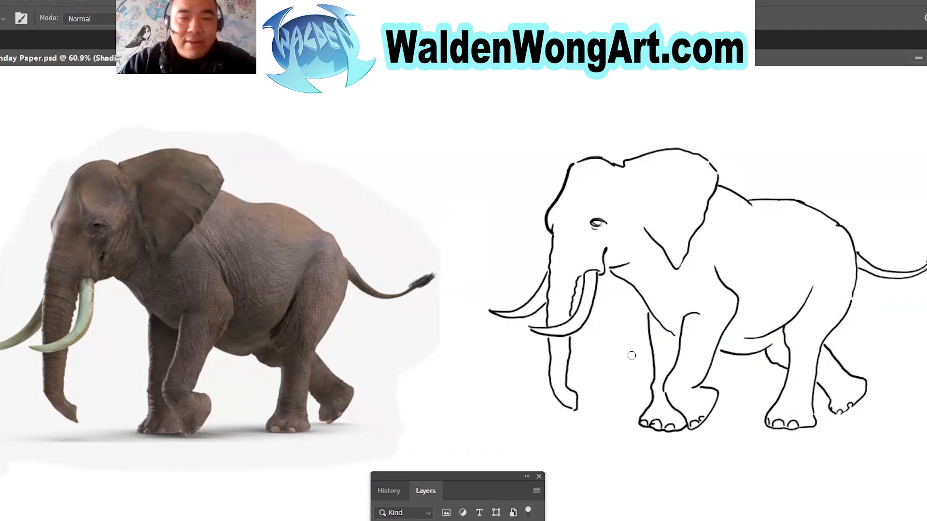
pyautogui.moveTo(489, 477)
pyautogui.mouseDown()
pyautogui.moveTo(490, 192)
pyautogui.moveTo(499, 468)
pyautogui.mouseUp()
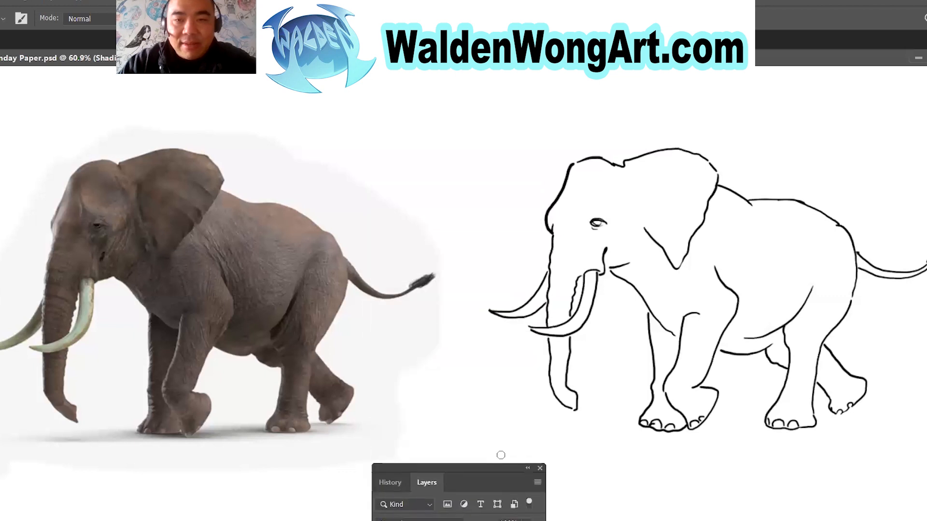
# Shade the far front leg, the shoulder crease and the area behind the near front leg in semi-transparent grey.
pyautogui.moveTo(658, 327)
pyautogui.mouseDown()
pyautogui.moveTo(673, 342)
pyautogui.moveTo(651, 320)
pyautogui.moveTo(658, 366)
pyautogui.moveTo(653, 334)
pyautogui.mouseUp()
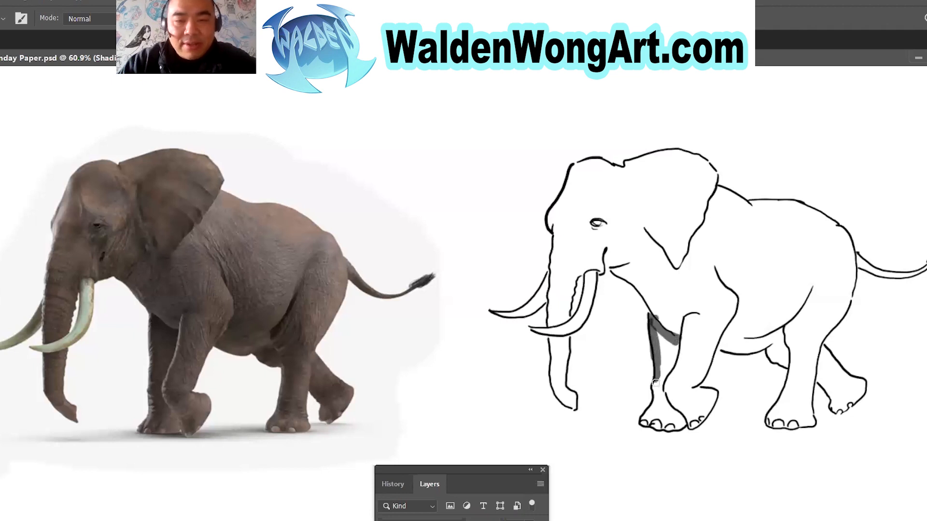
pyautogui.moveTo(643, 412)
pyautogui.mouseDown()
pyautogui.moveTo(657, 398)
pyautogui.moveTo(659, 341)
pyautogui.moveTo(673, 344)
pyautogui.moveTo(651, 321)
pyautogui.moveTo(674, 341)
pyautogui.moveTo(653, 338)
pyautogui.moveTo(678, 360)
pyautogui.mouseUp()
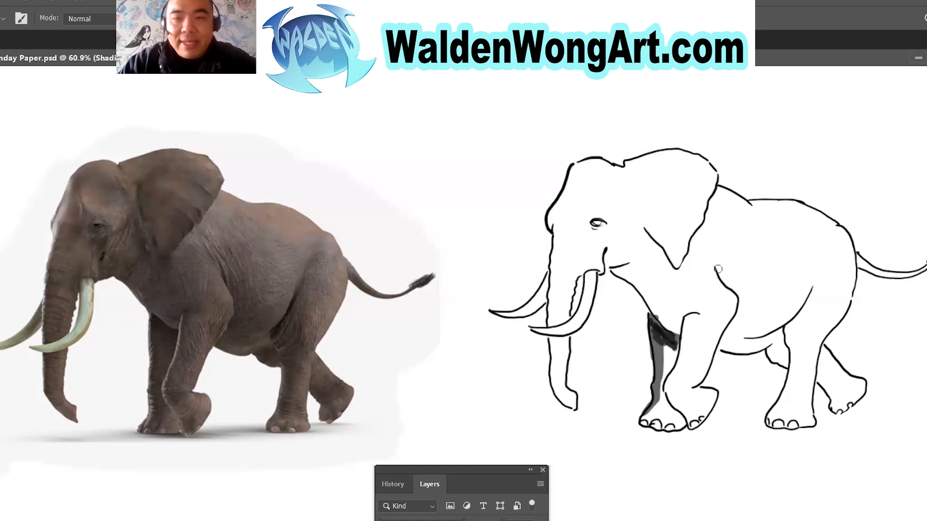
pyautogui.moveTo(717, 263); pyautogui.dragTo(723, 281)
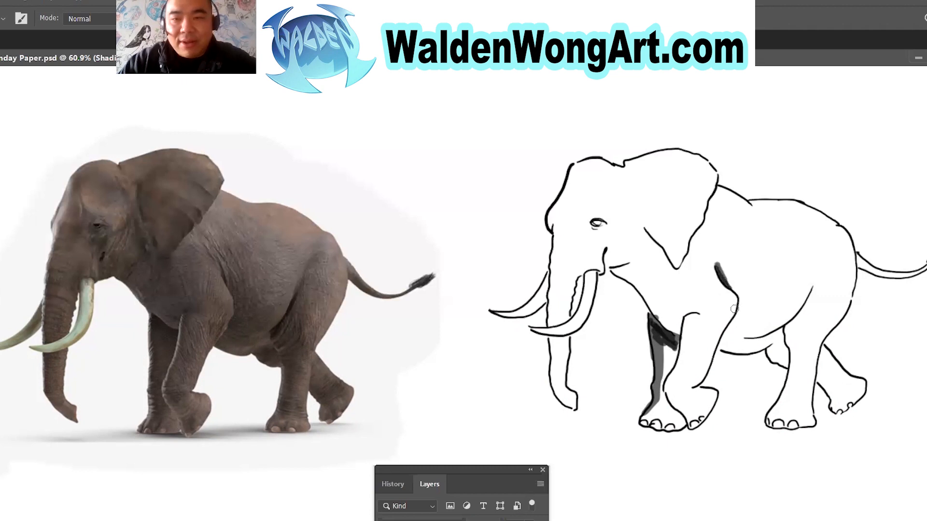
pyautogui.moveTo(720, 343); pyautogui.dragTo(732, 322)
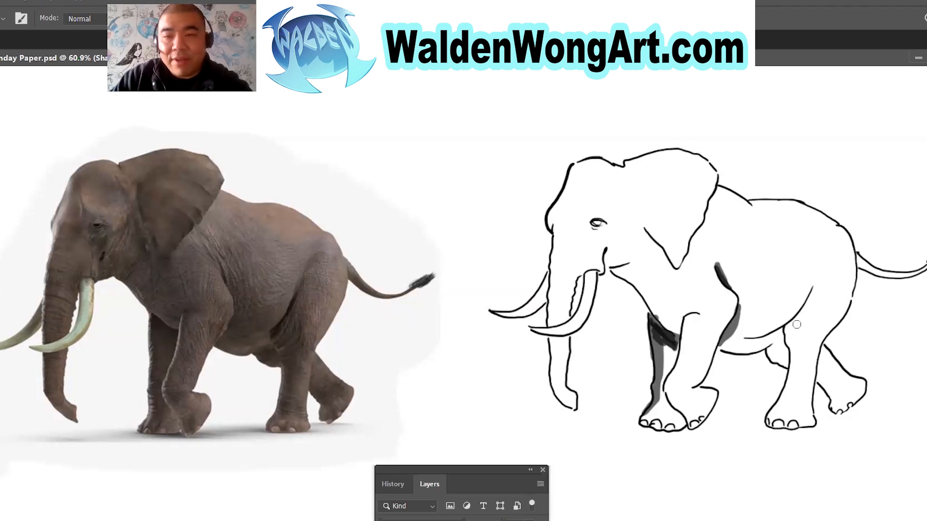
# Shade the hind thigh crease, the underside beside the hind leg, the ear's lower edges, the jaw and the trunk's front edge.
pyautogui.moveTo(788, 329)
pyautogui.mouseDown()
pyautogui.moveTo(816, 286)
pyautogui.moveTo(791, 323)
pyautogui.mouseUp()
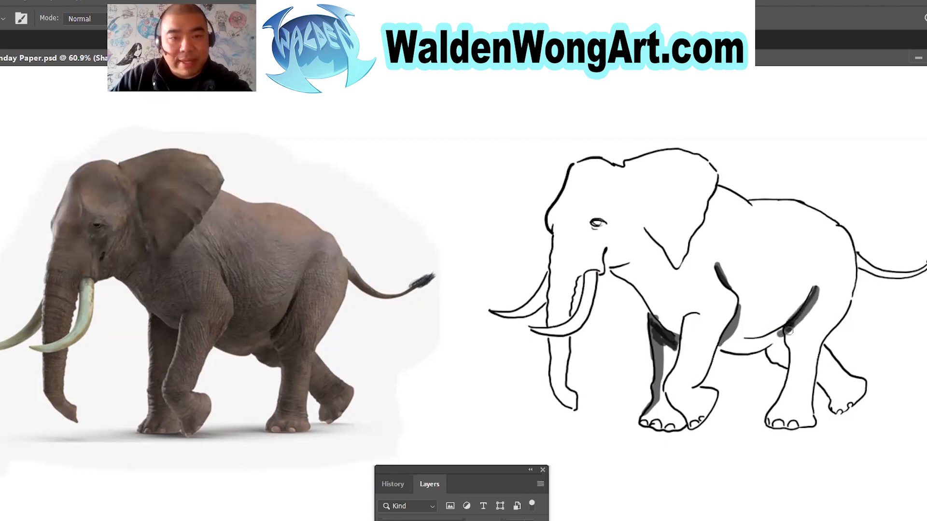
pyautogui.moveTo(778, 358); pyautogui.dragTo(786, 363)
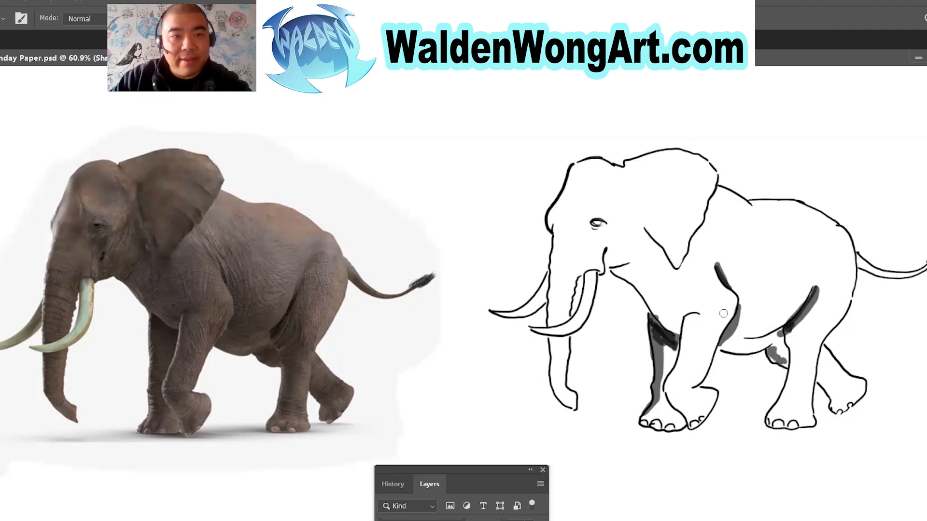
pyautogui.moveTo(647, 231)
pyautogui.mouseDown()
pyautogui.moveTo(669, 277)
pyautogui.moveTo(703, 225)
pyautogui.moveTo(670, 276)
pyautogui.moveTo(663, 256)
pyautogui.moveTo(607, 263)
pyautogui.moveTo(629, 262)
pyautogui.mouseUp()
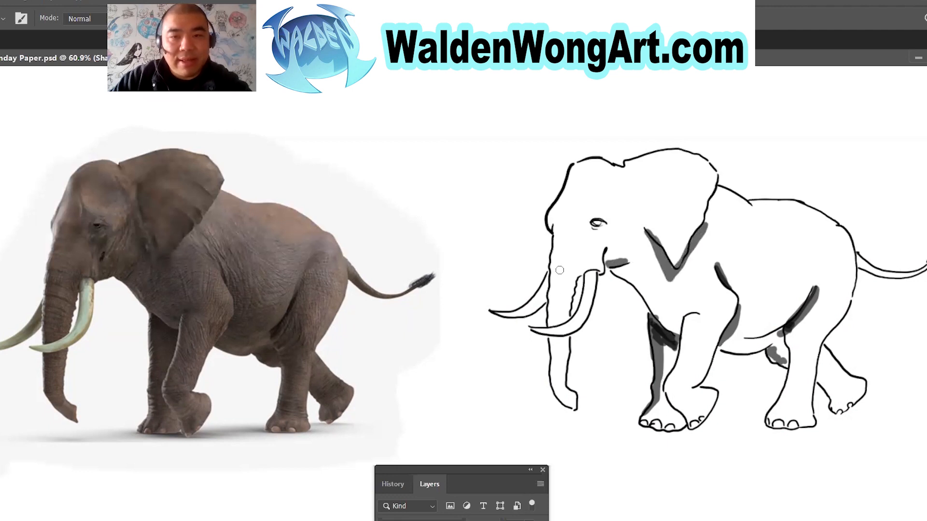
pyautogui.moveTo(553, 278); pyautogui.dragTo(552, 297)
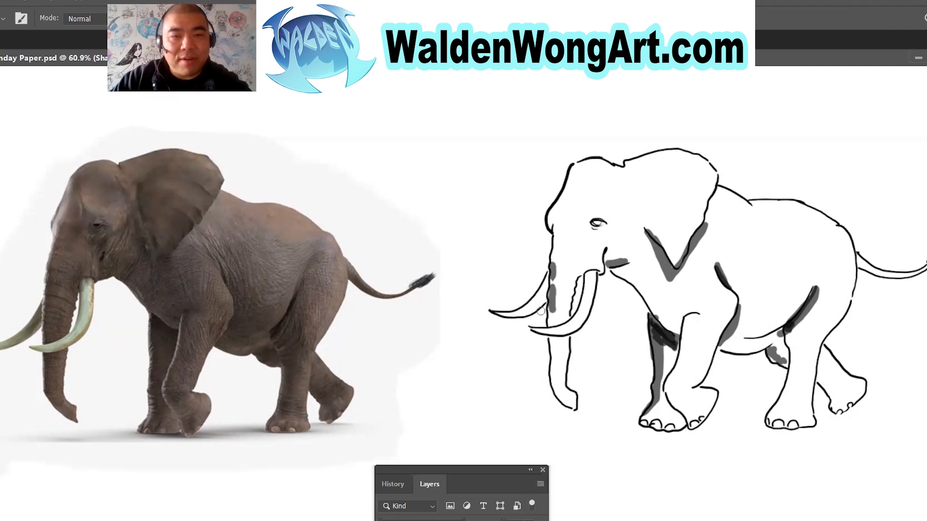
# Paint test strokes in the blank space between the photo and the drawing, undoing all but the horizontal one.
pyautogui.moveTo(487, 237); pyautogui.dragTo(393, 237)
pyautogui.moveTo(427, 211)
pyautogui.mouseDown()
pyautogui.moveTo(392, 258)
pyautogui.moveTo(408, 265)
pyautogui.mouseUp()
pyautogui.moveTo(427, 227); pyautogui.dragTo(316, 155)
pyautogui.hotkey('ctrl', 'z')
pyautogui.hotkey('ctrl', 'z')
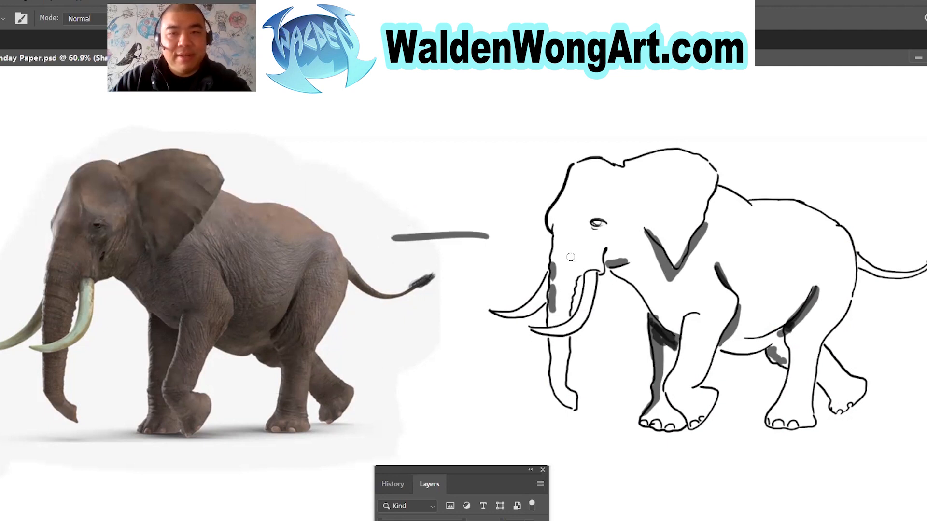
# Shade the full length of the trunk's front edge, the tusk shadows, the cheek below the eye and the forehead edge.
pyautogui.moveTo(552, 309); pyautogui.dragTo(552, 319)
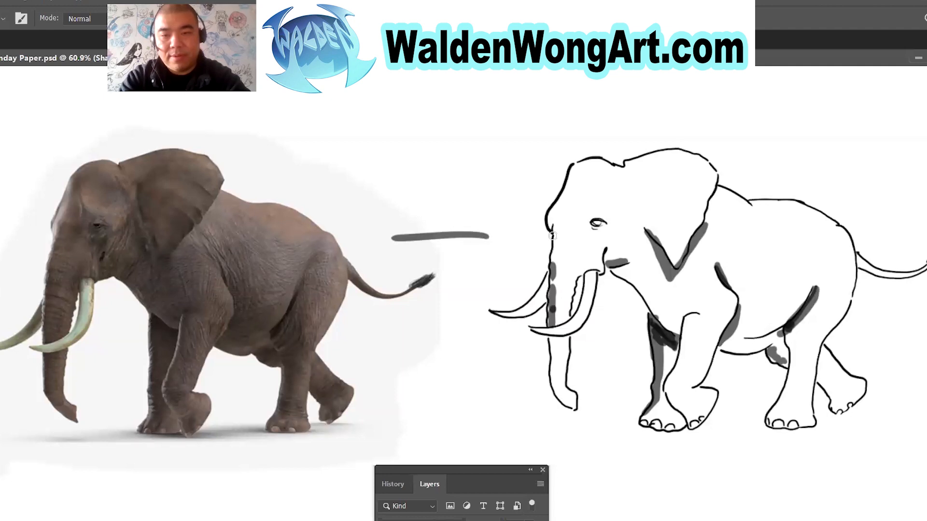
pyautogui.moveTo(552, 341); pyautogui.dragTo(554, 372)
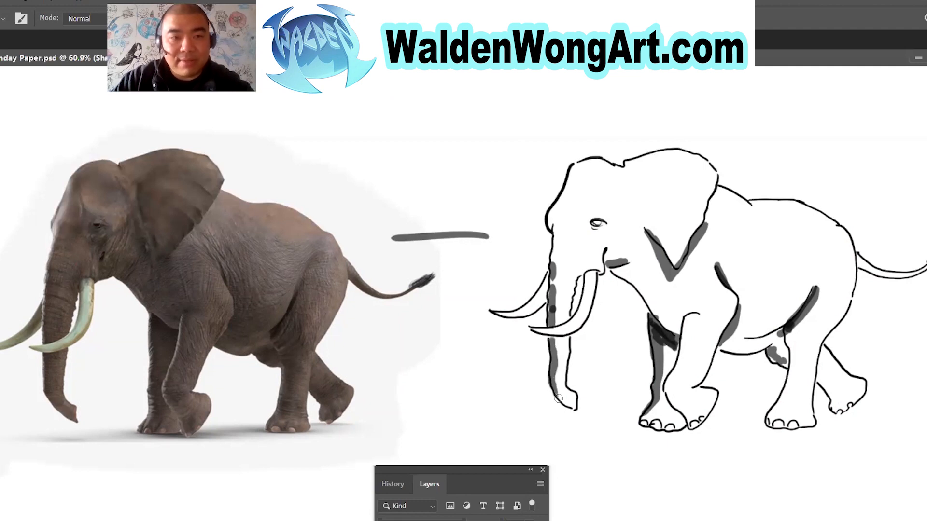
pyautogui.moveTo(545, 288); pyautogui.dragTo(537, 300)
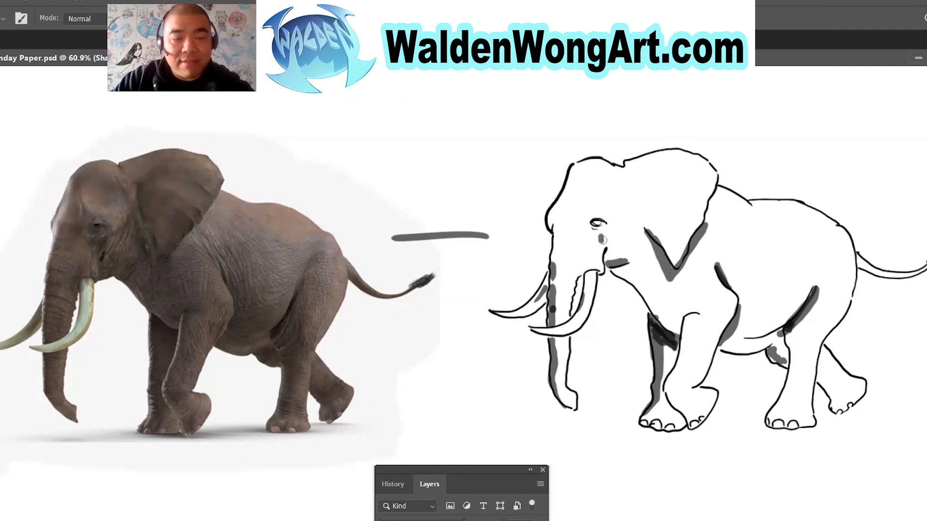
pyautogui.moveTo(626, 233)
pyautogui.mouseDown()
pyautogui.moveTo(633, 218)
pyautogui.moveTo(610, 246)
pyautogui.mouseUp()
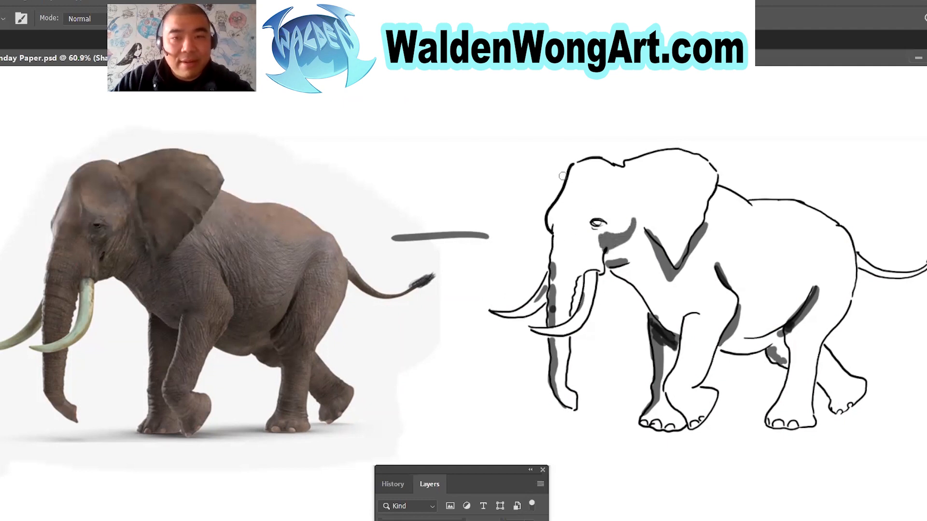
pyautogui.moveTo(574, 172); pyautogui.dragTo(569, 189)
pyautogui.moveTo(551, 269)
pyautogui.mouseDown()
pyautogui.moveTo(560, 225)
pyautogui.moveTo(551, 290)
pyautogui.moveTo(567, 224)
pyautogui.moveTo(550, 303)
pyautogui.mouseUp()
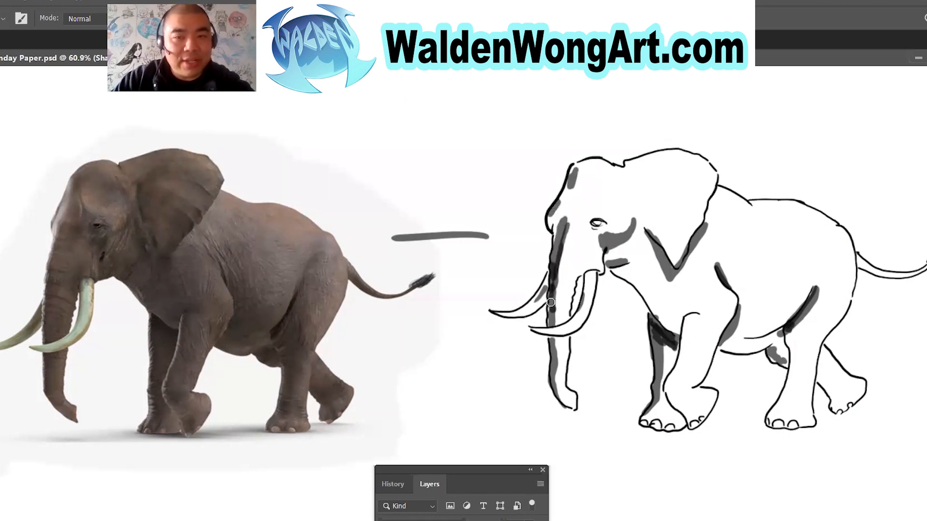
pyautogui.moveTo(579, 274); pyautogui.dragTo(578, 252)
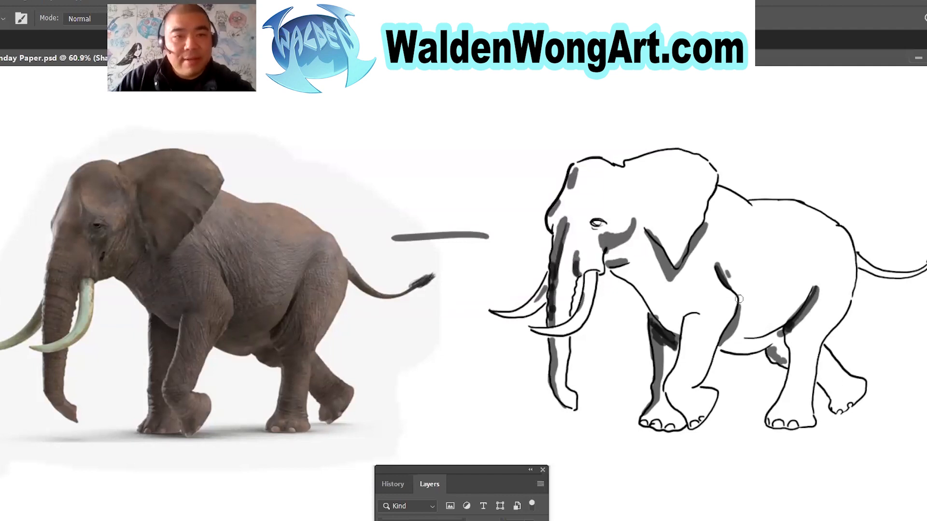
# Shade the neck and chest, the ear's inner edge, the brow above the eye, the shoulder fold and the flank before the hind leg.
pyautogui.moveTo(624, 263)
pyautogui.mouseDown()
pyautogui.moveTo(631, 281)
pyautogui.moveTo(643, 273)
pyautogui.moveTo(658, 320)
pyautogui.moveTo(659, 309)
pyautogui.moveTo(674, 326)
pyautogui.moveTo(648, 288)
pyautogui.mouseUp()
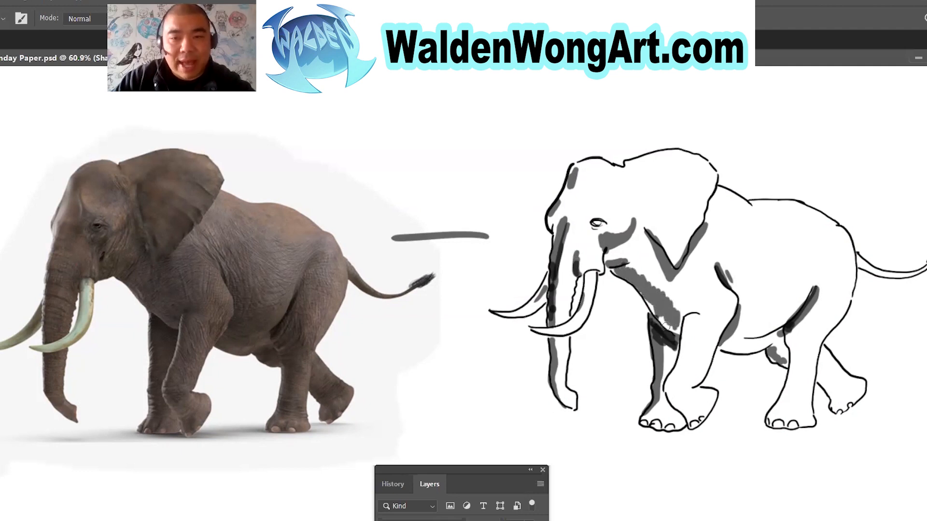
pyautogui.moveTo(672, 316); pyautogui.dragTo(678, 333)
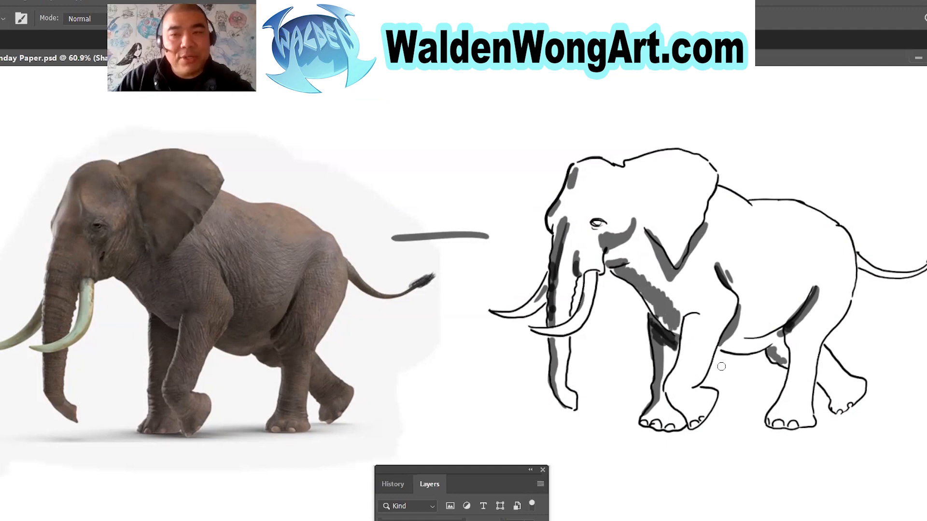
pyautogui.moveTo(642, 190); pyautogui.dragTo(652, 223)
pyautogui.moveTo(599, 195)
pyautogui.mouseDown()
pyautogui.moveTo(604, 204)
pyautogui.moveTo(619, 192)
pyautogui.moveTo(595, 188)
pyautogui.moveTo(621, 190)
pyautogui.moveTo(591, 199)
pyautogui.mouseUp()
pyautogui.moveTo(713, 250); pyautogui.dragTo(733, 289)
pyautogui.moveTo(811, 265)
pyautogui.mouseDown()
pyautogui.moveTo(784, 328)
pyautogui.moveTo(790, 323)
pyautogui.moveTo(774, 337)
pyautogui.moveTo(753, 329)
pyautogui.mouseUp()
# Add grey shading to both hind legs, the feet of both front legs and the underside of the tail.
pyautogui.moveTo(817, 379)
pyautogui.mouseDown()
pyautogui.moveTo(829, 395)
pyautogui.moveTo(823, 381)
pyautogui.mouseUp()
pyautogui.moveTo(795, 351)
pyautogui.mouseDown()
pyautogui.moveTo(788, 405)
pyautogui.moveTo(786, 385)
pyautogui.mouseUp()
pyautogui.moveTo(679, 403)
pyautogui.mouseDown()
pyautogui.moveTo(673, 373)
pyautogui.moveTo(678, 398)
pyautogui.moveTo(696, 402)
pyautogui.mouseUp()
pyautogui.moveTo(638, 411); pyautogui.dragTo(668, 419)
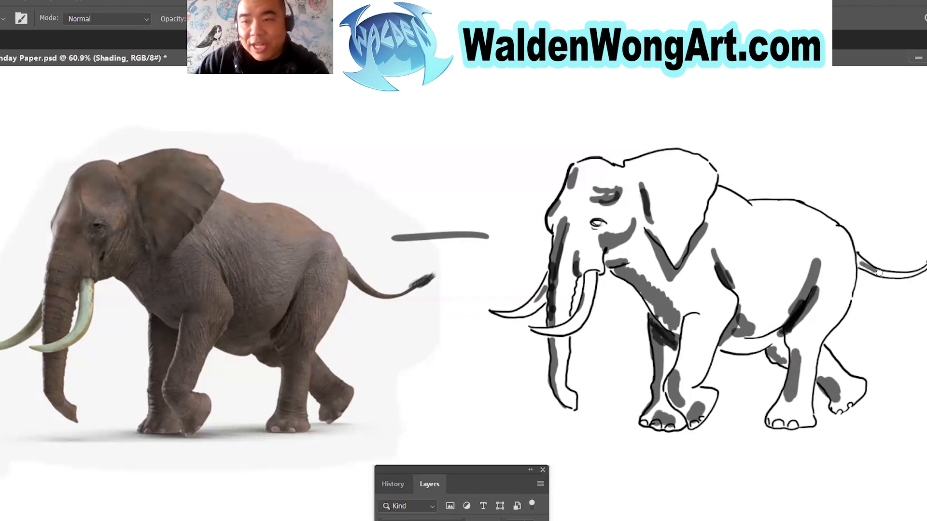
# Extend the shading across the belly behind the front leg, above the near tusk's base and inside the ear.
pyautogui.moveTo(728, 255)
pyautogui.mouseDown()
pyautogui.moveTo(746, 327)
pyautogui.moveTo(748, 290)
pyautogui.moveTo(756, 313)
pyautogui.moveTo(772, 308)
pyautogui.moveTo(746, 312)
pyautogui.moveTo(740, 297)
pyautogui.moveTo(744, 309)
pyautogui.moveTo(767, 321)
pyautogui.mouseUp()
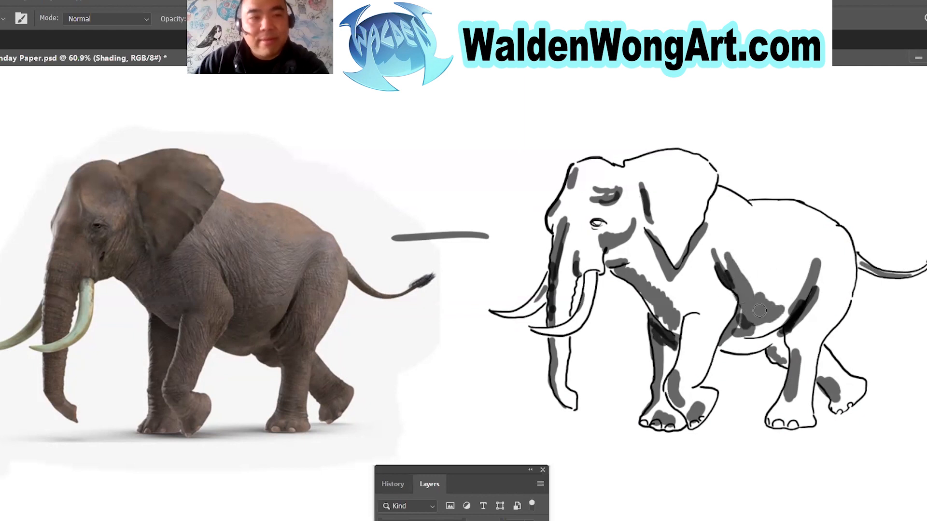
pyautogui.moveTo(582, 266)
pyautogui.mouseDown()
pyautogui.moveTo(603, 266)
pyautogui.moveTo(588, 271)
pyautogui.mouseUp()
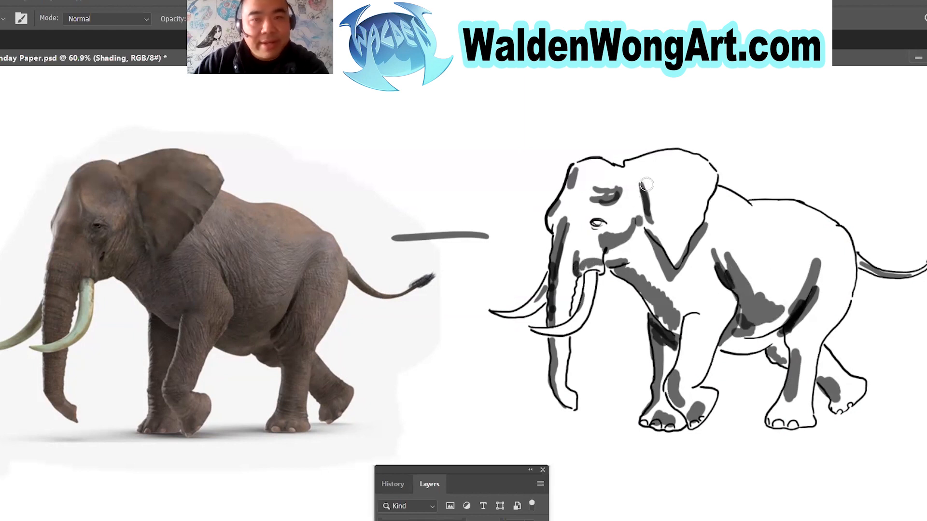
pyautogui.moveTo(658, 177); pyautogui.dragTo(653, 227)
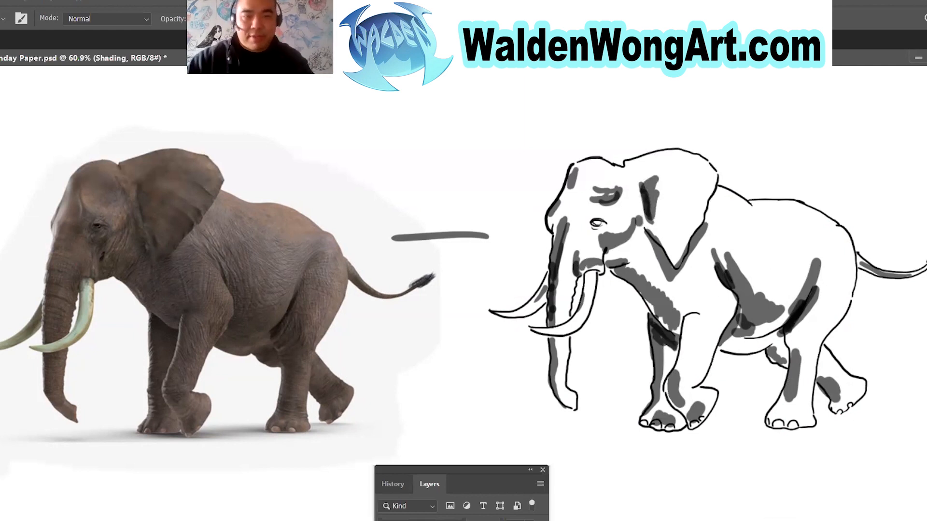
# Blend the shading inside the ear, above the eye and on the belly with the Smudge tool.
pyautogui.click(1, 206)
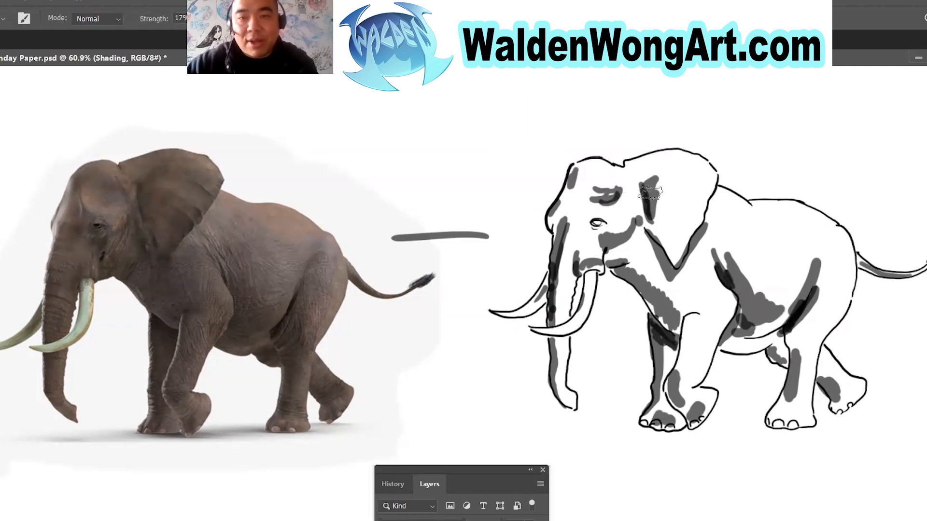
pyautogui.moveTo(659, 184)
pyautogui.mouseDown()
pyautogui.moveTo(656, 206)
pyautogui.moveTo(659, 171)
pyautogui.mouseUp()
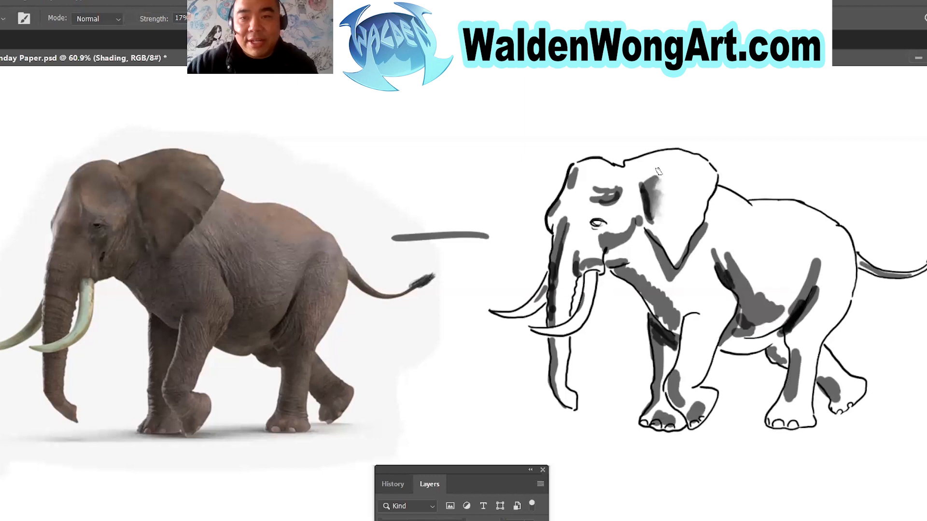
pyautogui.moveTo(607, 184); pyautogui.dragTo(622, 201)
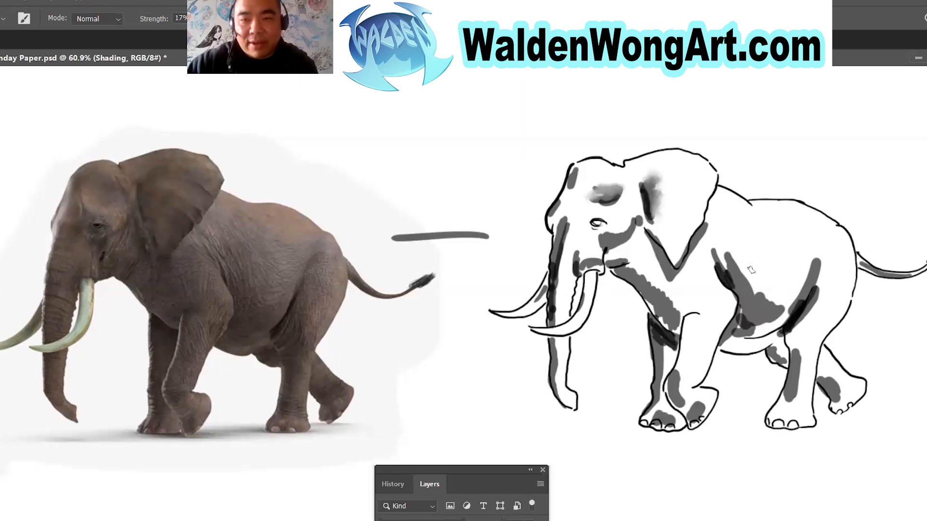
pyautogui.moveTo(759, 296)
pyautogui.mouseDown()
pyautogui.moveTo(737, 262)
pyautogui.moveTo(763, 285)
pyautogui.moveTo(725, 254)
pyautogui.moveTo(742, 267)
pyautogui.mouseUp()
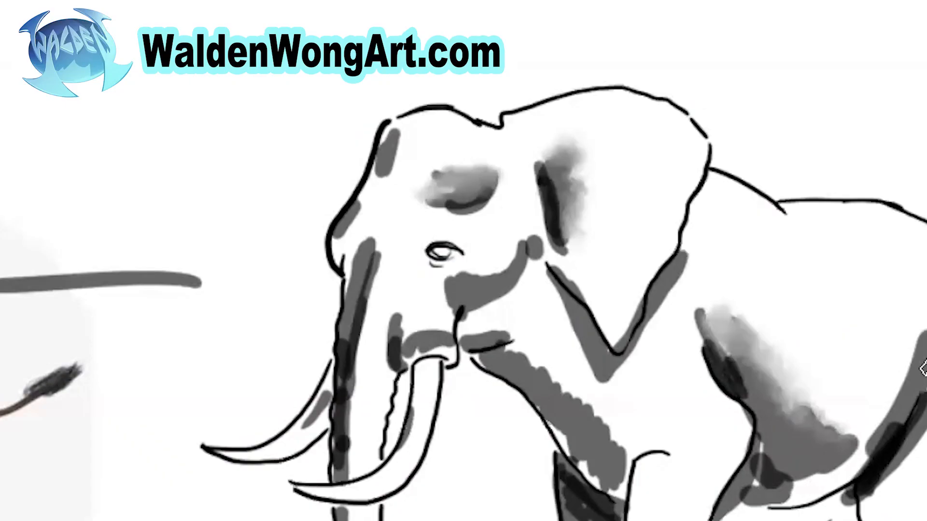
# Smudge the shading along the hind flank, the trunk's front and the forehead into soft gradients.
pyautogui.moveTo(925, 369)
pyautogui.mouseDown()
pyautogui.moveTo(922, 341)
pyautogui.moveTo(897, 354)
pyautogui.mouseUp()
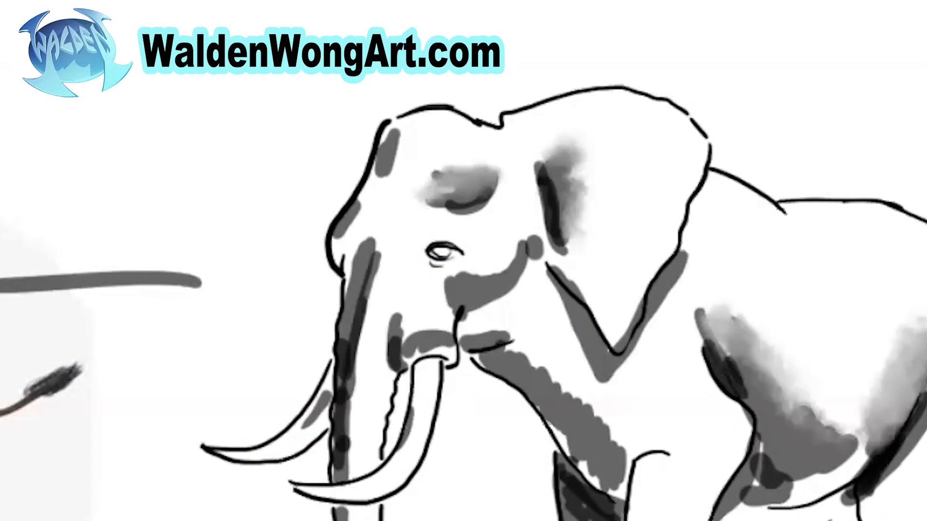
pyautogui.moveTo(375, 283)
pyautogui.mouseDown()
pyautogui.moveTo(378, 261)
pyautogui.moveTo(354, 404)
pyautogui.moveTo(359, 322)
pyautogui.moveTo(360, 447)
pyautogui.moveTo(367, 286)
pyautogui.moveTo(347, 473)
pyautogui.moveTo(346, 397)
pyautogui.mouseUp()
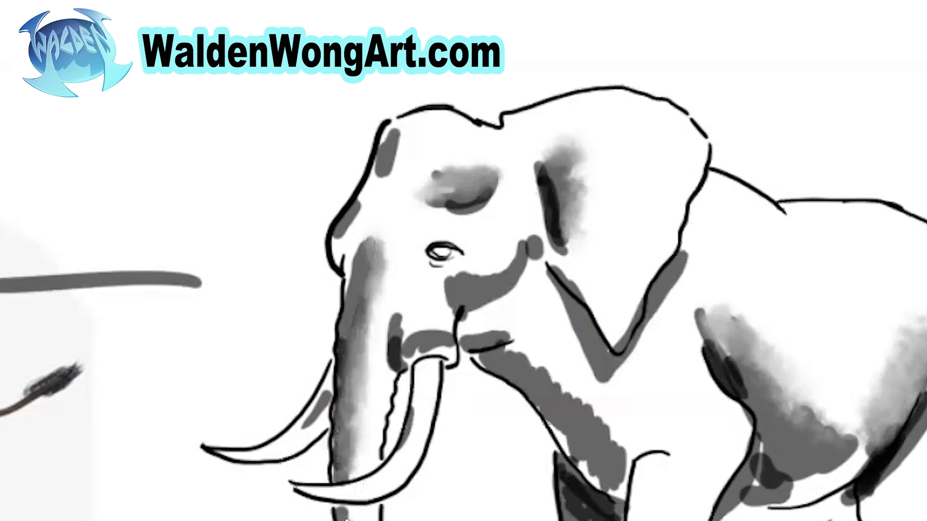
pyautogui.moveTo(365, 215)
pyautogui.mouseDown()
pyautogui.moveTo(352, 222)
pyautogui.moveTo(394, 145)
pyautogui.moveTo(382, 157)
pyautogui.moveTo(412, 129)
pyautogui.moveTo(435, 153)
pyautogui.mouseUp()
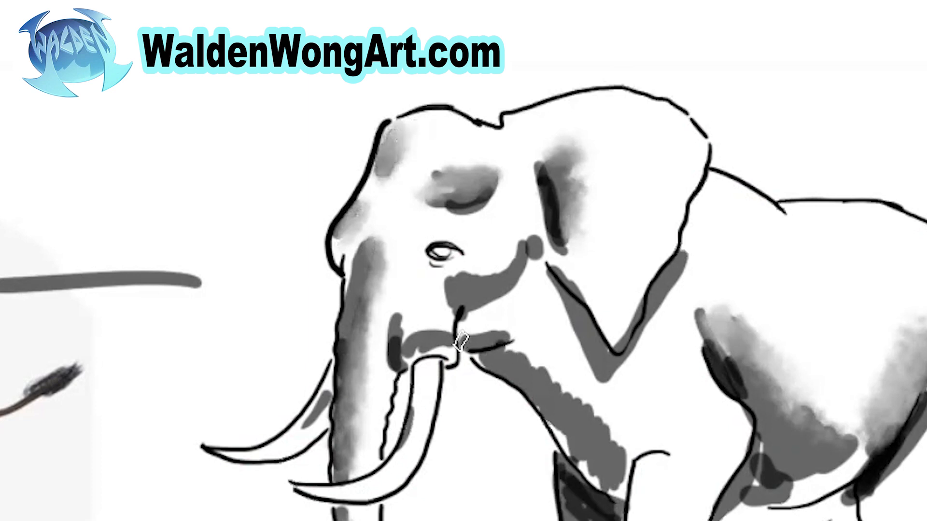